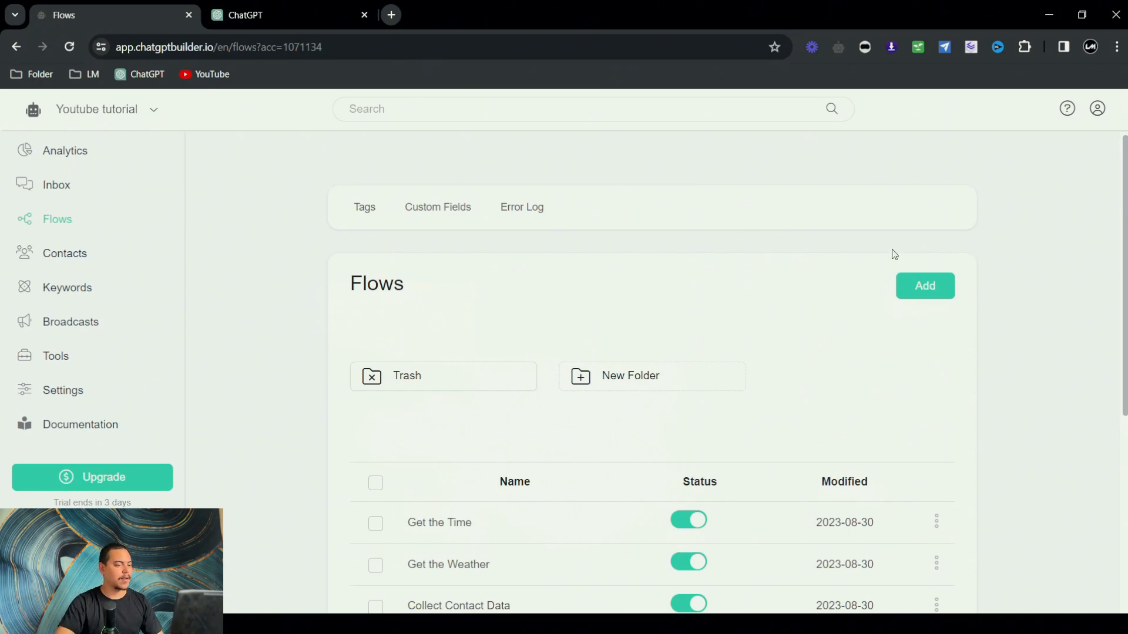
Step: Create a new flow named "Welcome"
left_click(935, 297)
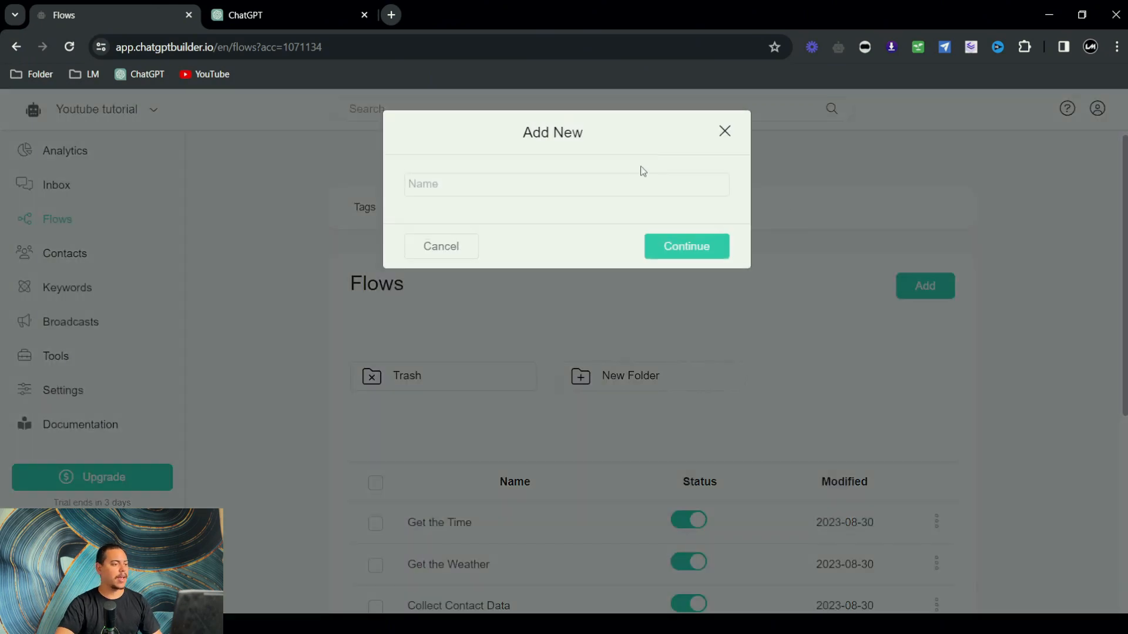
type("Welcome")
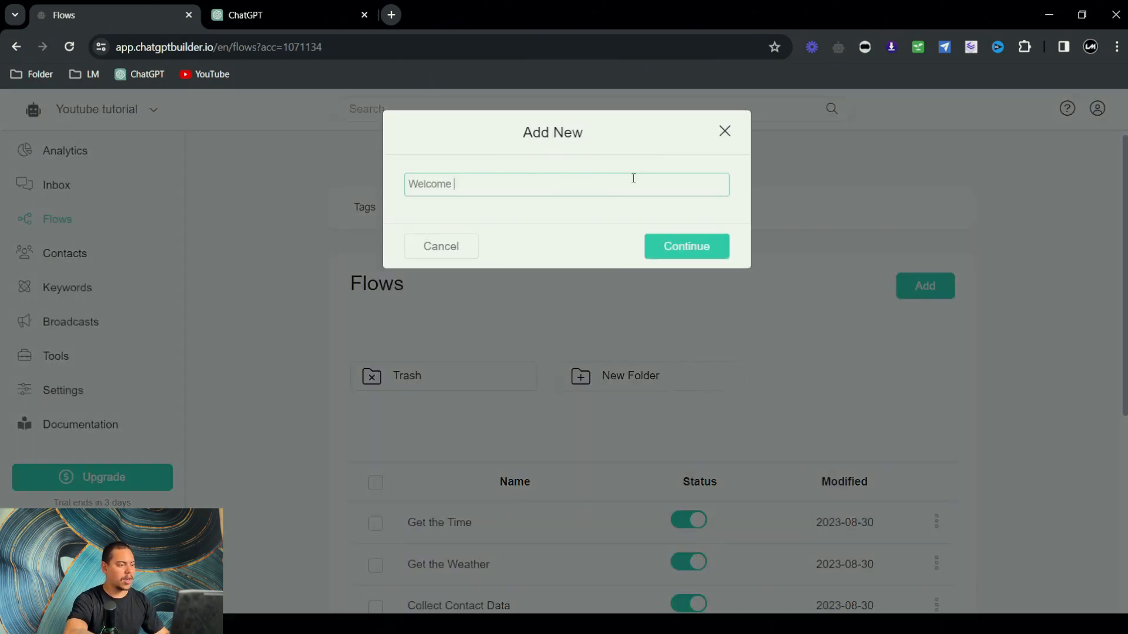
key("Return")
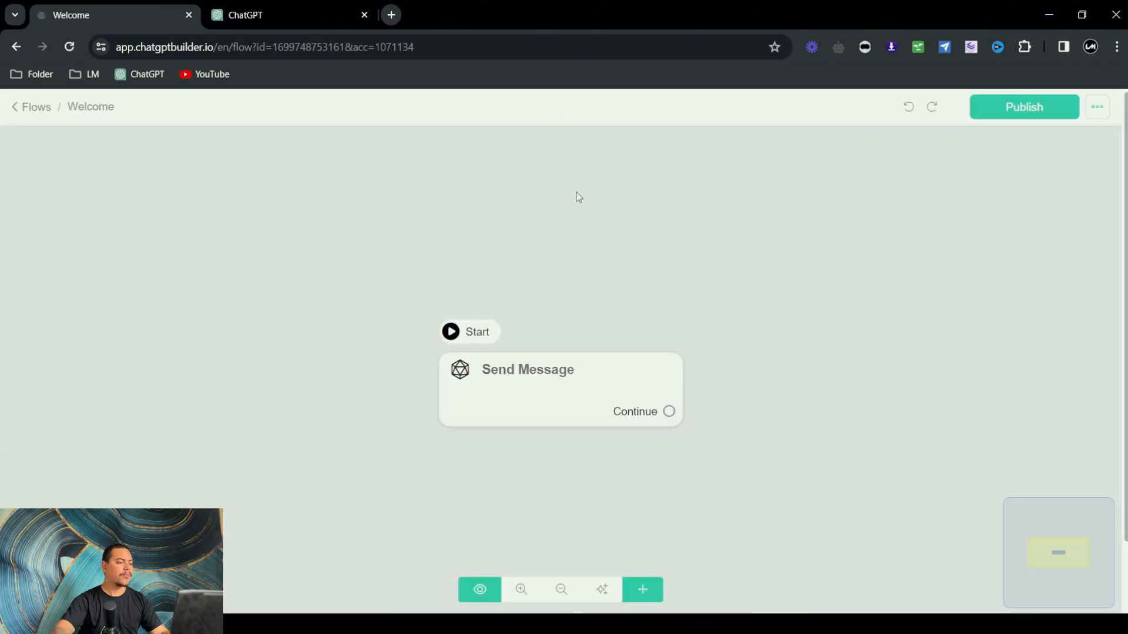
Step: Move the Send Message node slightly higher on the canvas and add an image block followed by a text block to it
left_click_drag(569, 408, 583, 333)
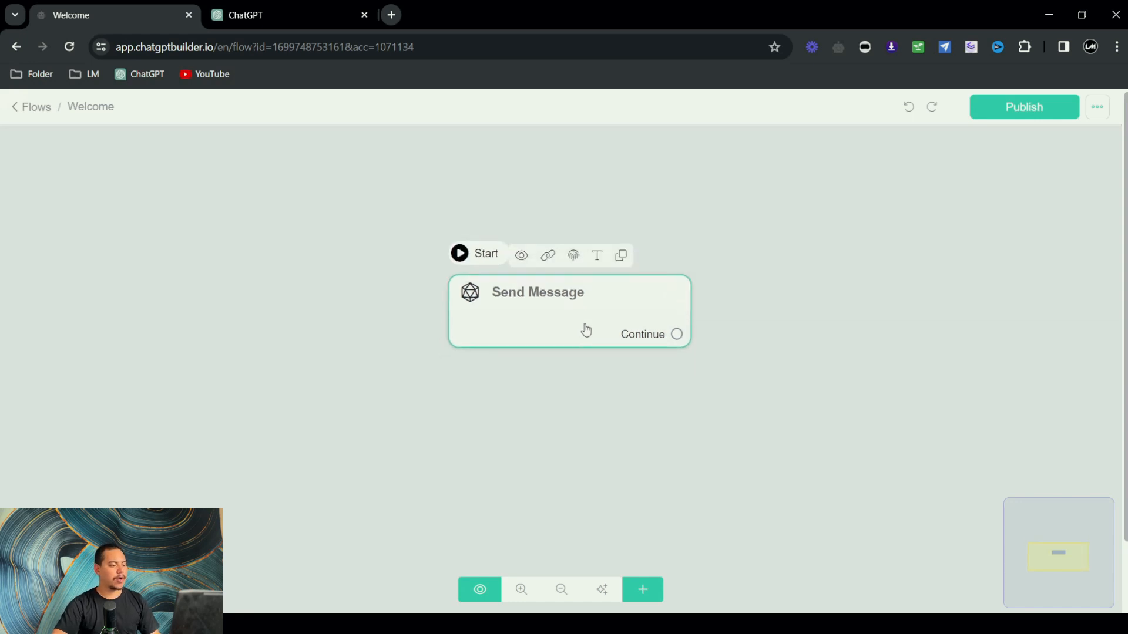
left_click(583, 333)
left_click(147, 422)
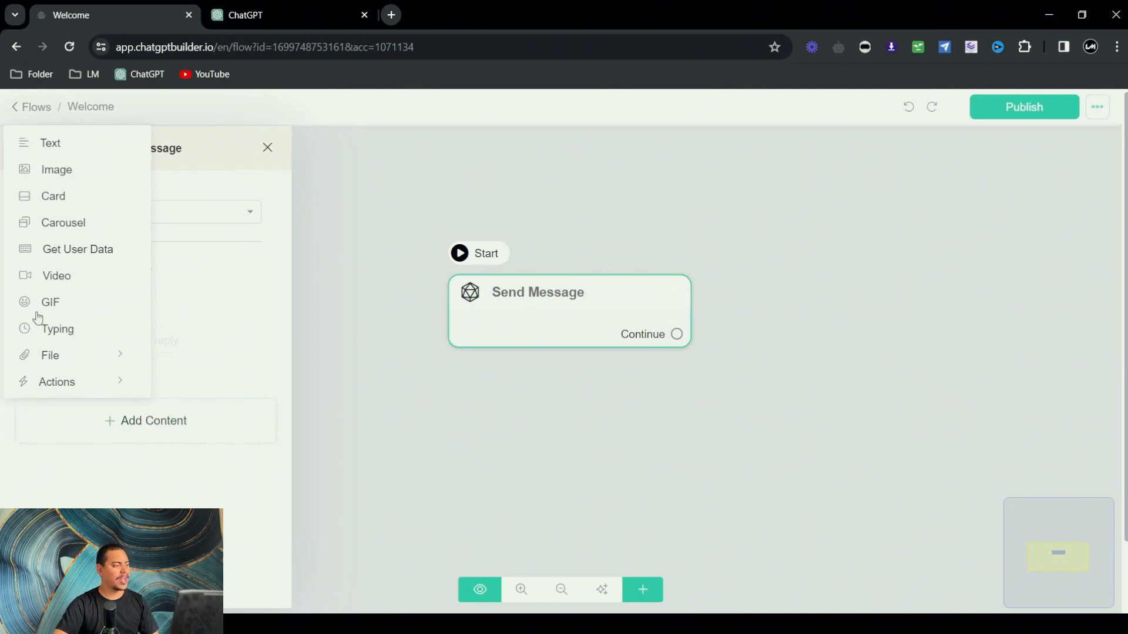
left_click(48, 176)
scroll(140, 368, "down", 1)
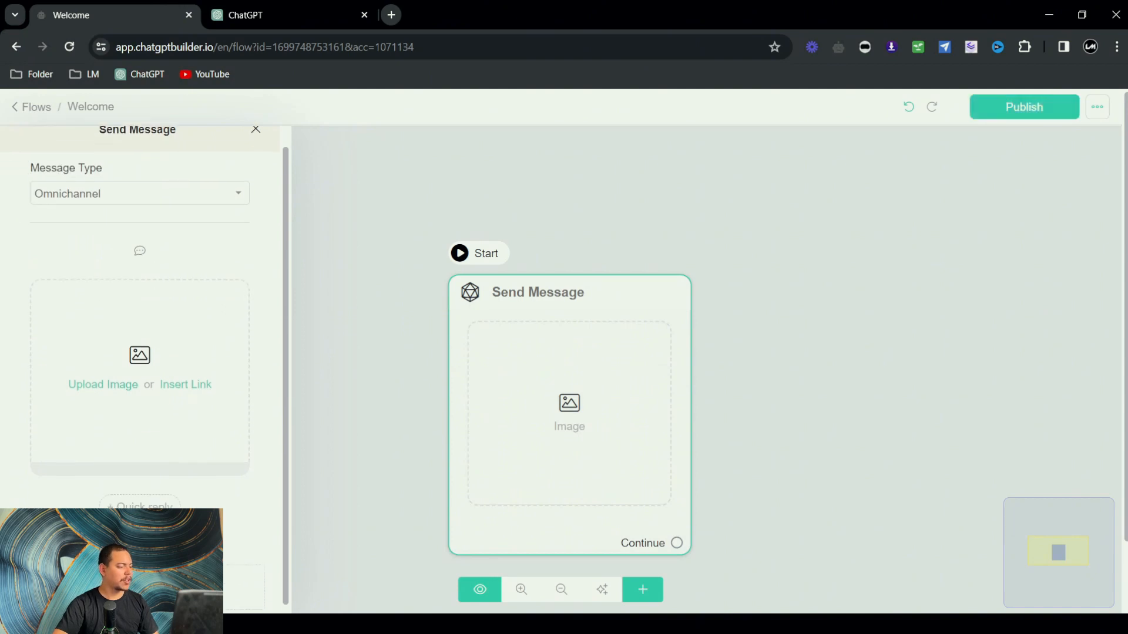
left_click(88, 578)
left_click(45, 301)
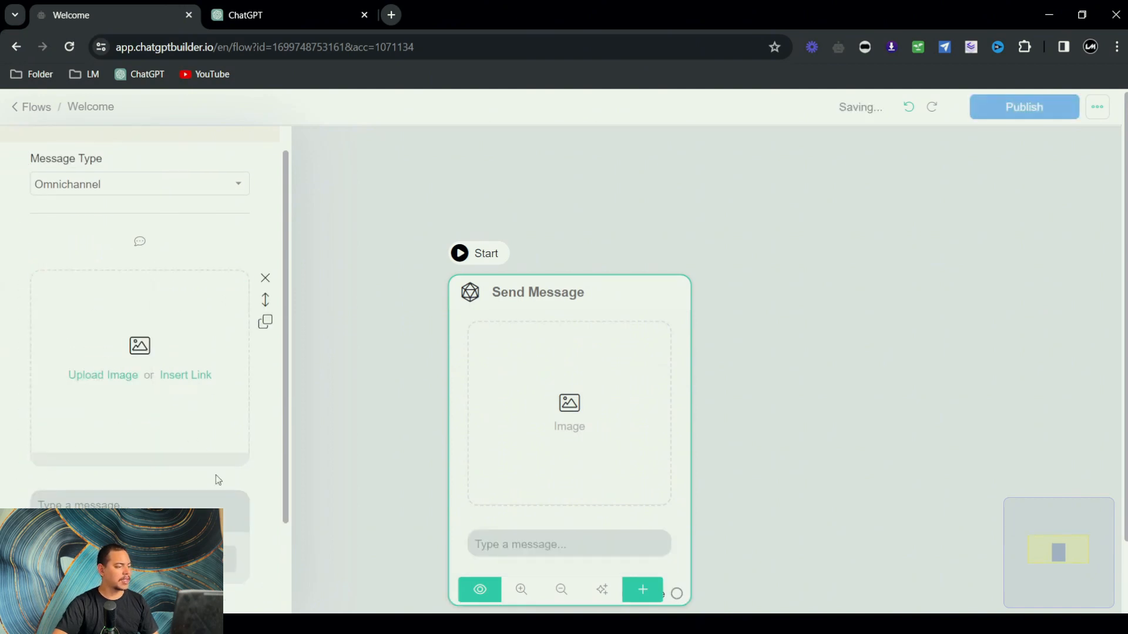
scroll(215, 479, "down", 3)
scroll(263, 456, "up", 4)
Step: Switch to ChatGPT and submit the prompt "create a chatbot knowledge base for a dental clinic"
left_click(273, 13)
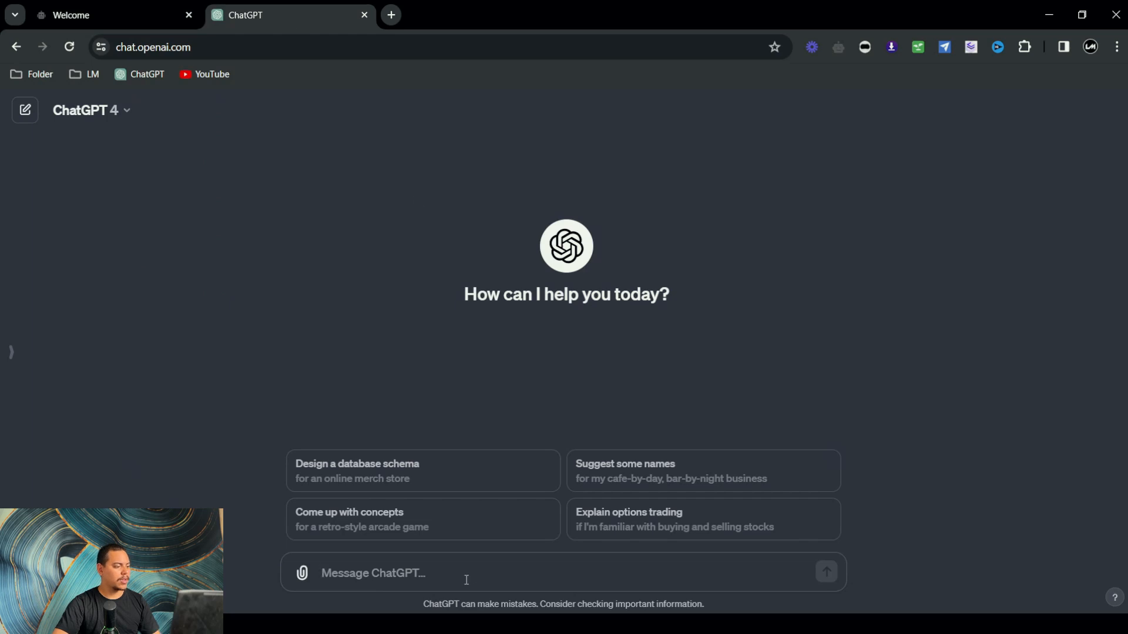
type("create a ")
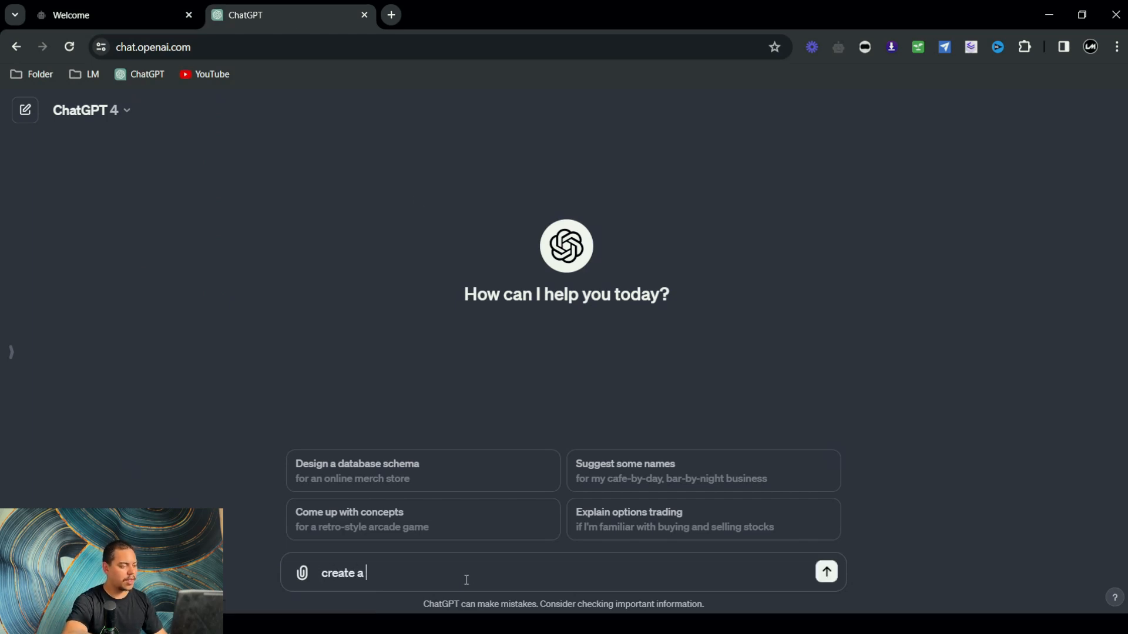
type("de")
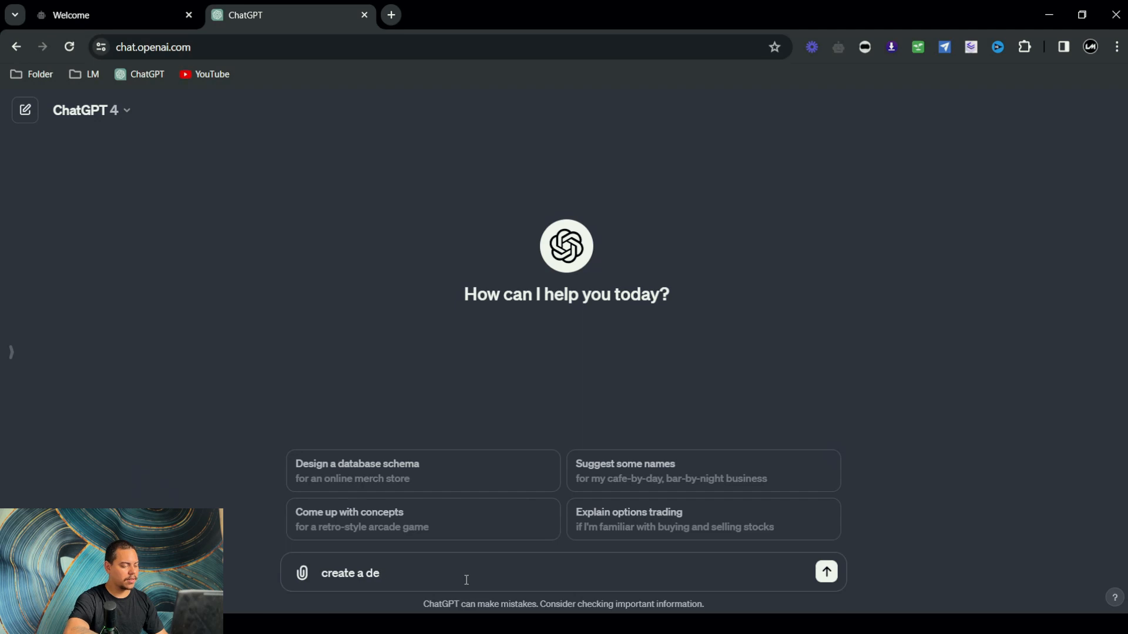
key("BackSpace")
key("BackSpace")
type("chatbot ")
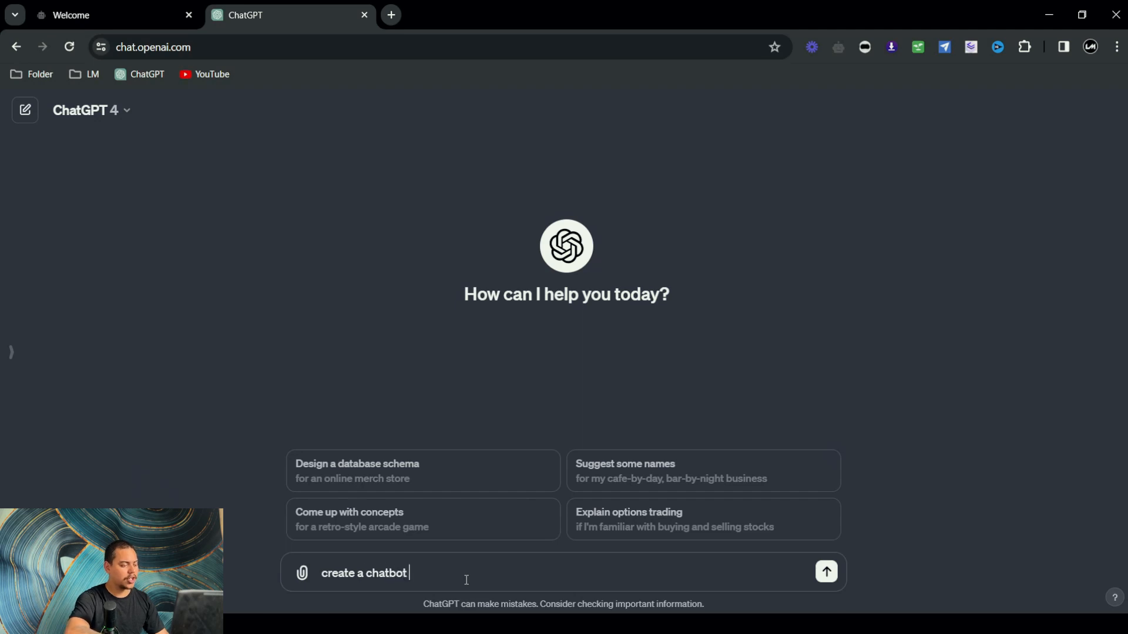
type("know")
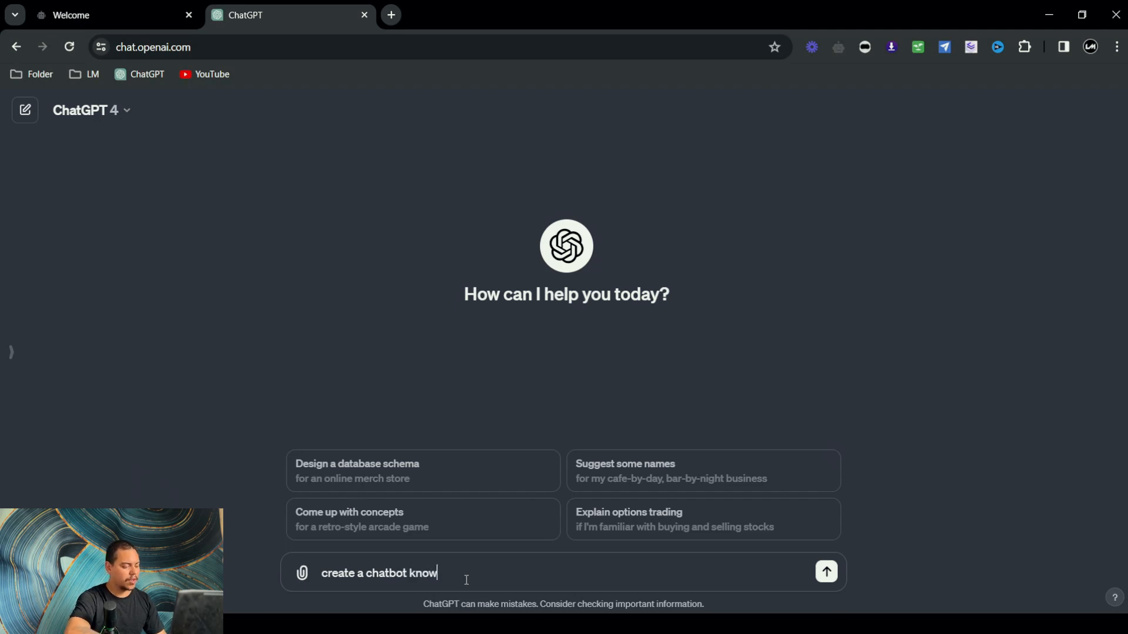
type("ledge base")
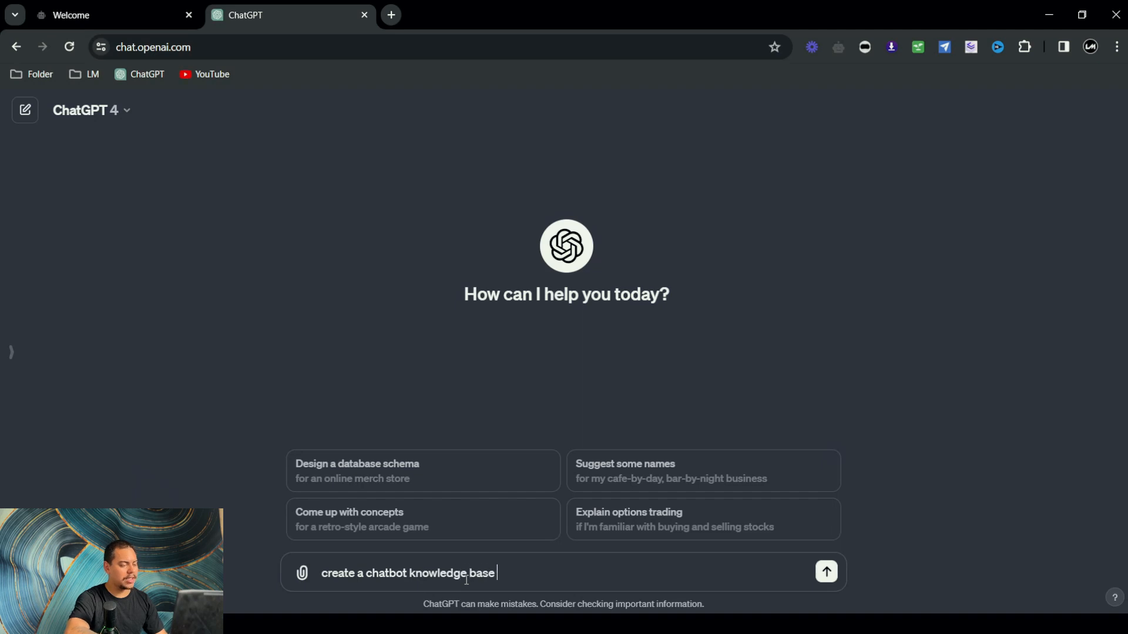
type(" for a deta")
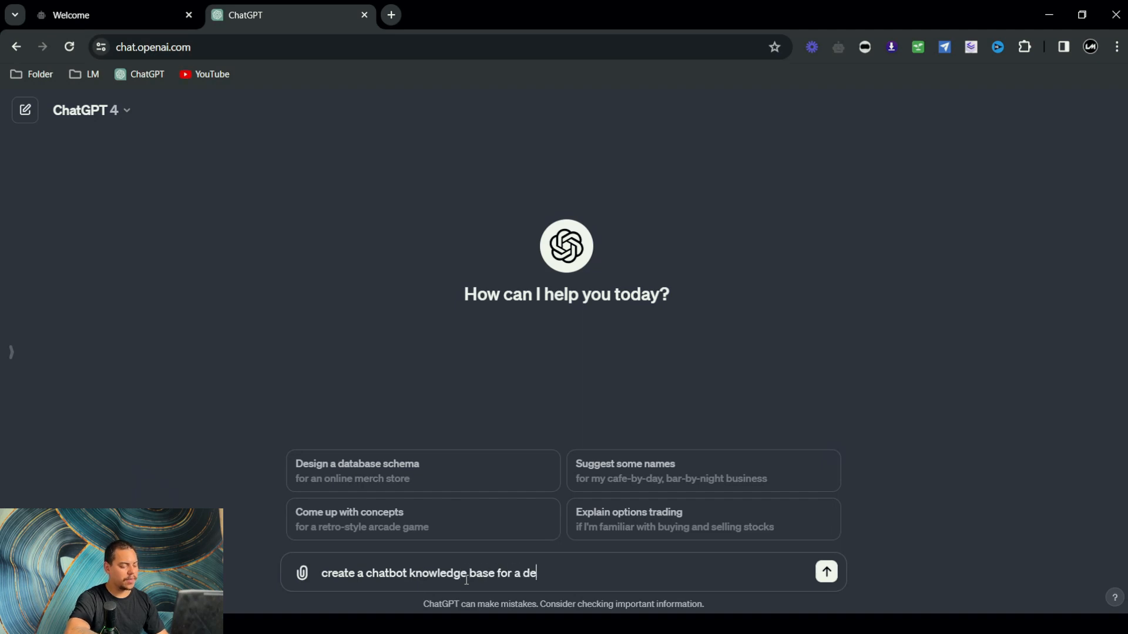
key("BackSpace")
key("BackSpace")
key("BackSpace")
type("ental clinic")
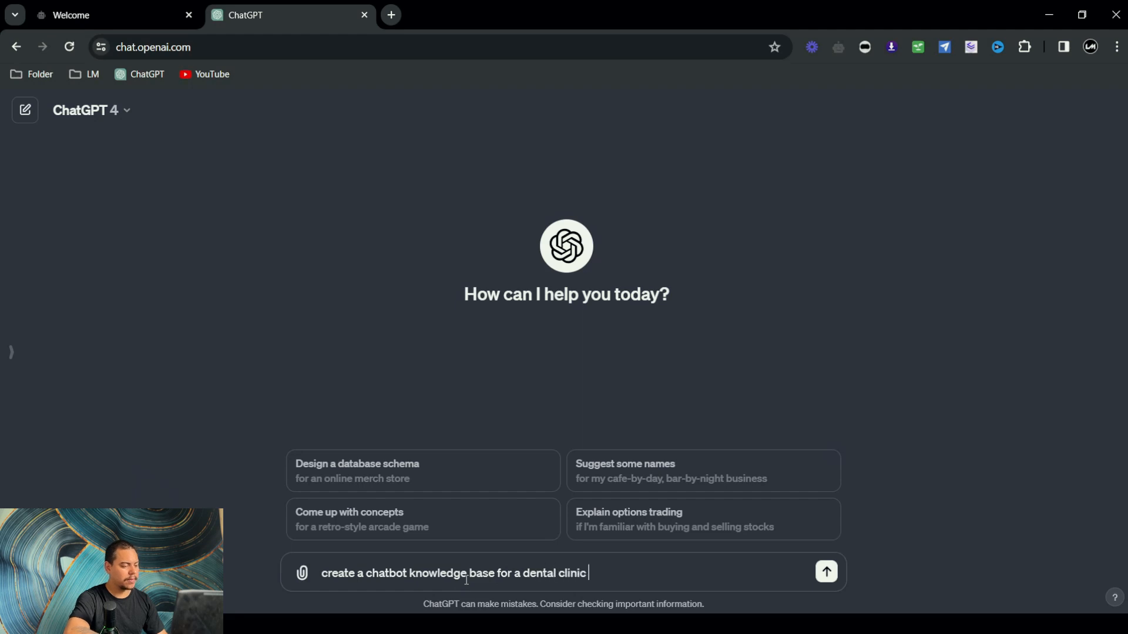
key("Return")
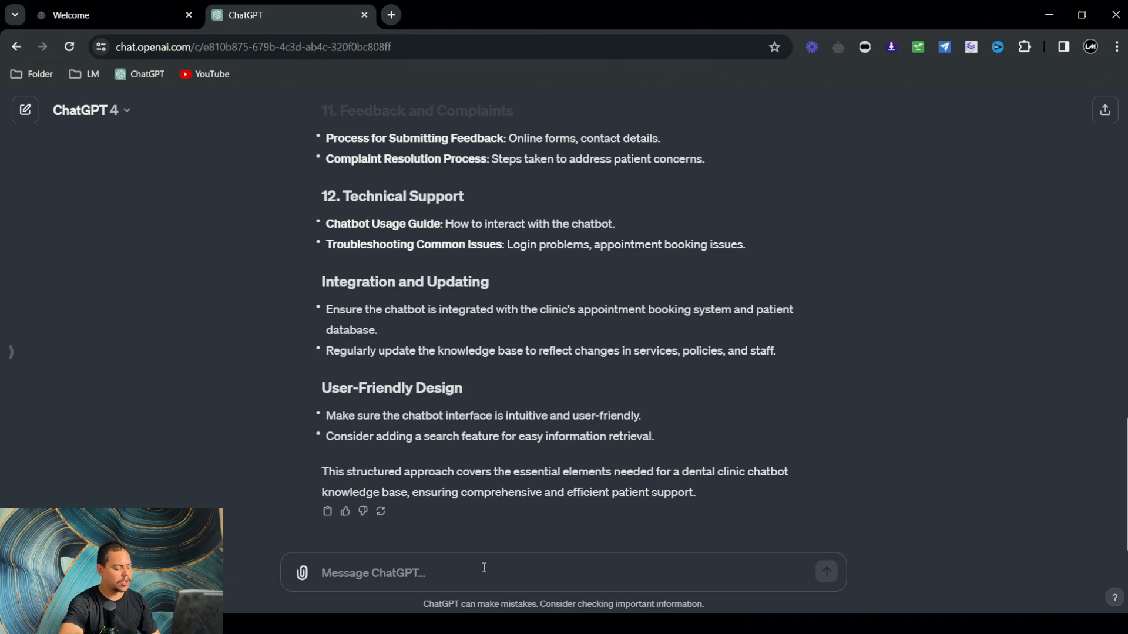
Step: Send the follow-up prompt "make up info that is missing and add it to the above"
type("ma")
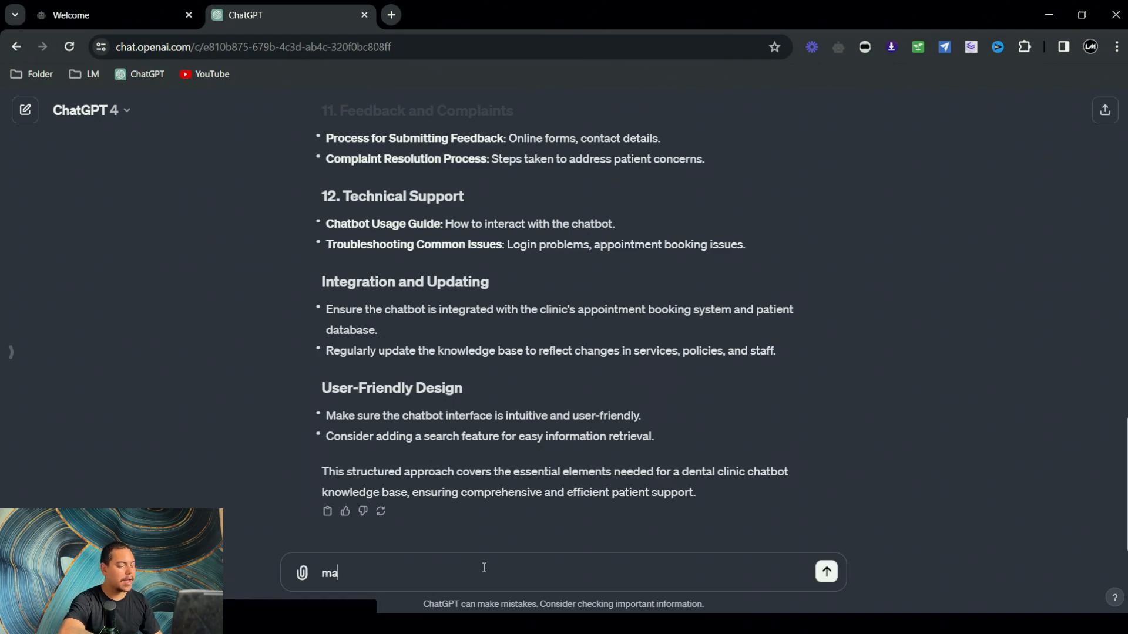
type("ke up info th")
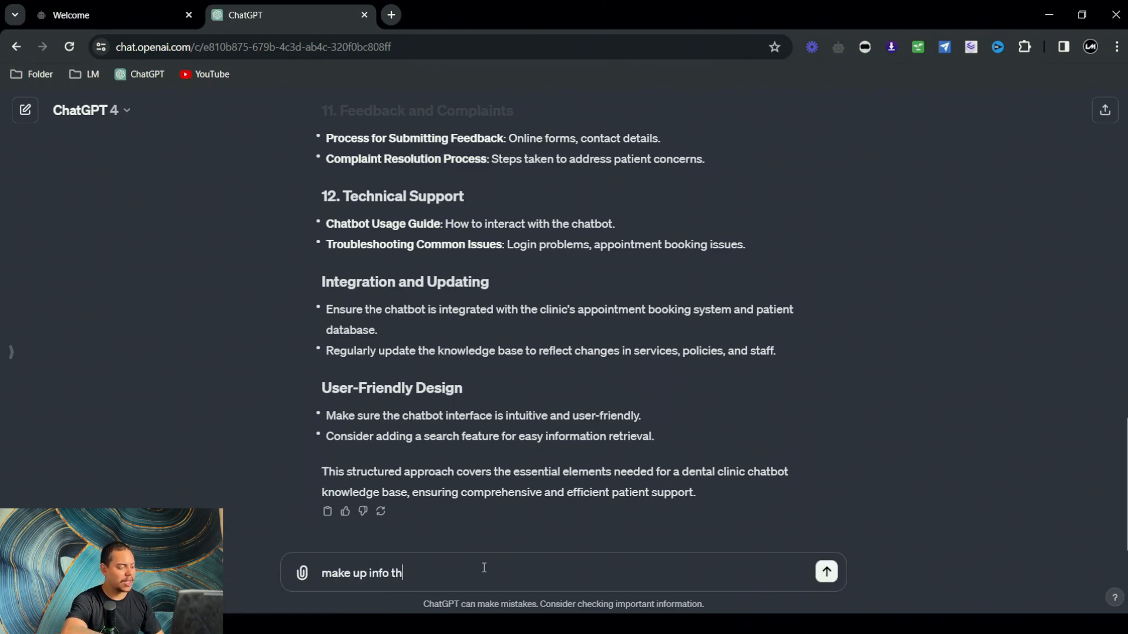
type("at is missing ")
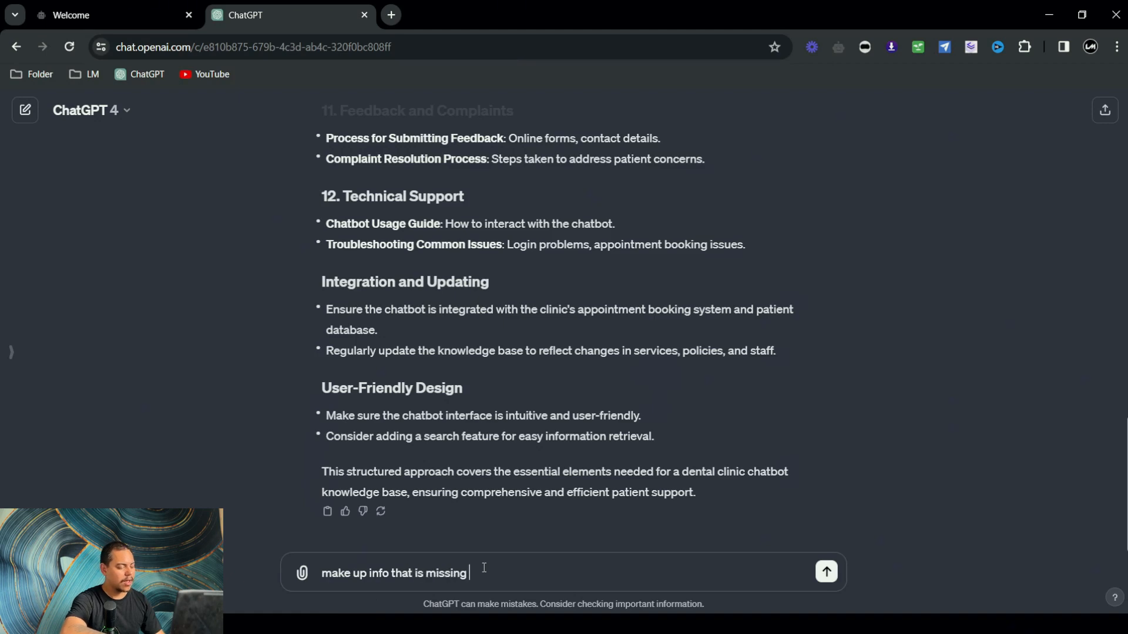
type("and add it to the above")
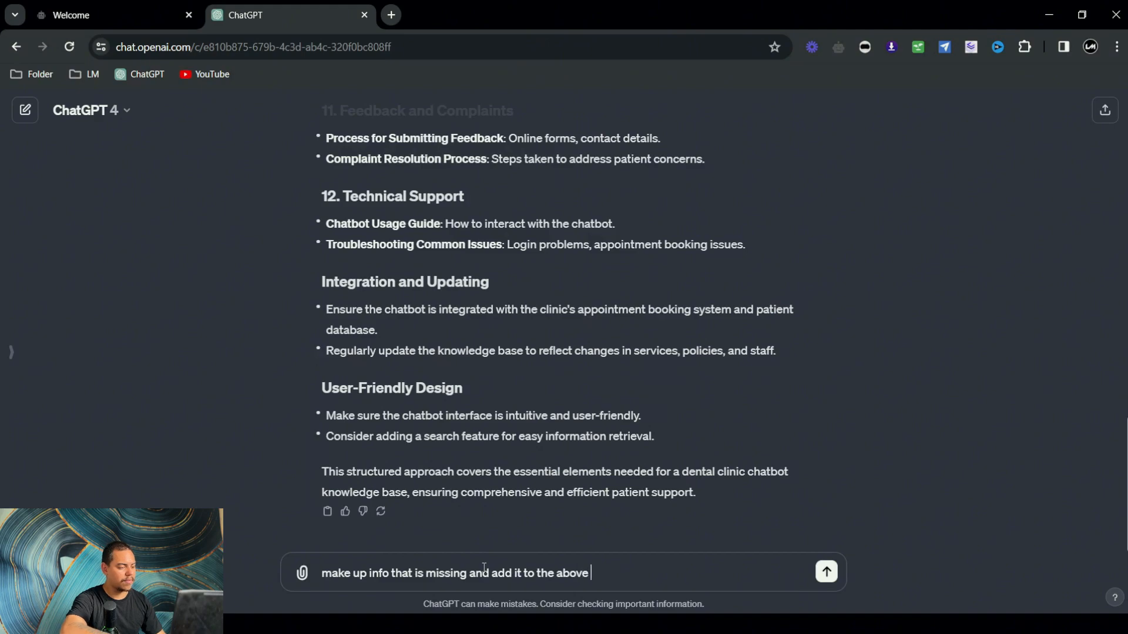
key("Return")
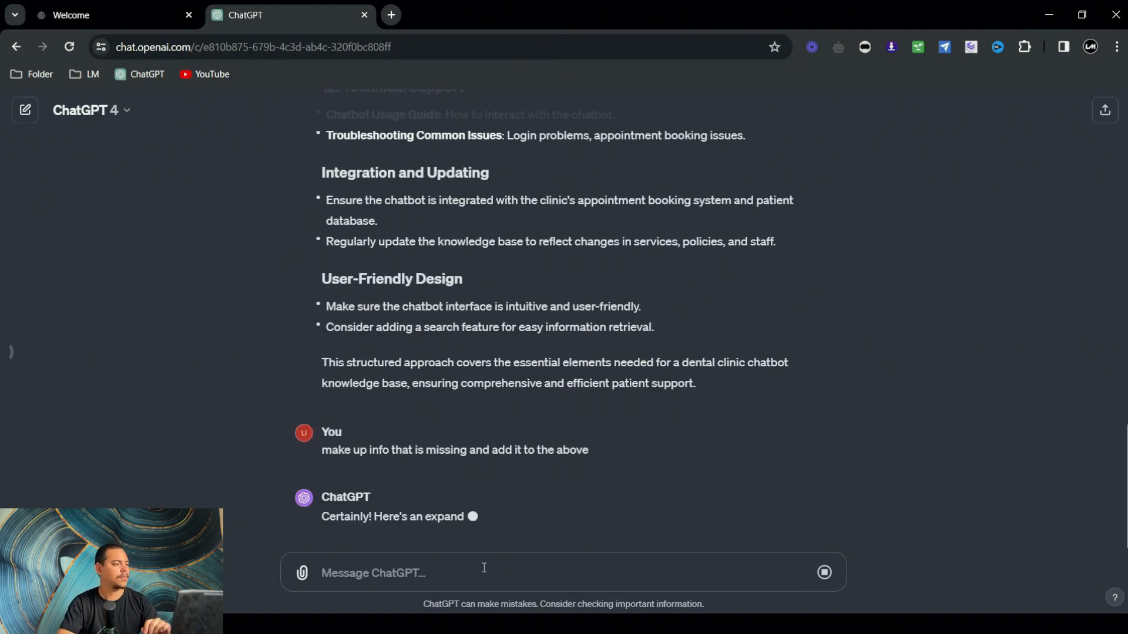
Step: Select the expanded knowledge base text from "1. Basic Clinic Information" through the end of the "User-Friendly Design" section
left_click_drag(321, 260, 786, 436)
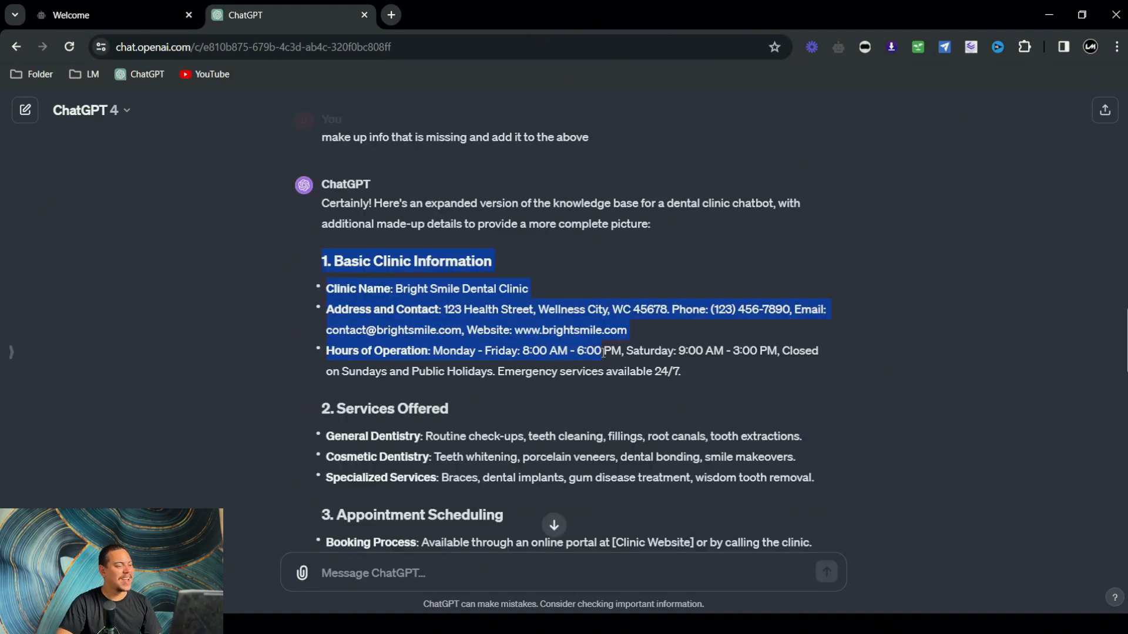
scroll(613, 350, "down", 14)
scroll(614, 353, "down", 6)
Step: Search Google for "dental image" in a new browser tab and browse the image results for a suitable photo
left_click(136, 11)
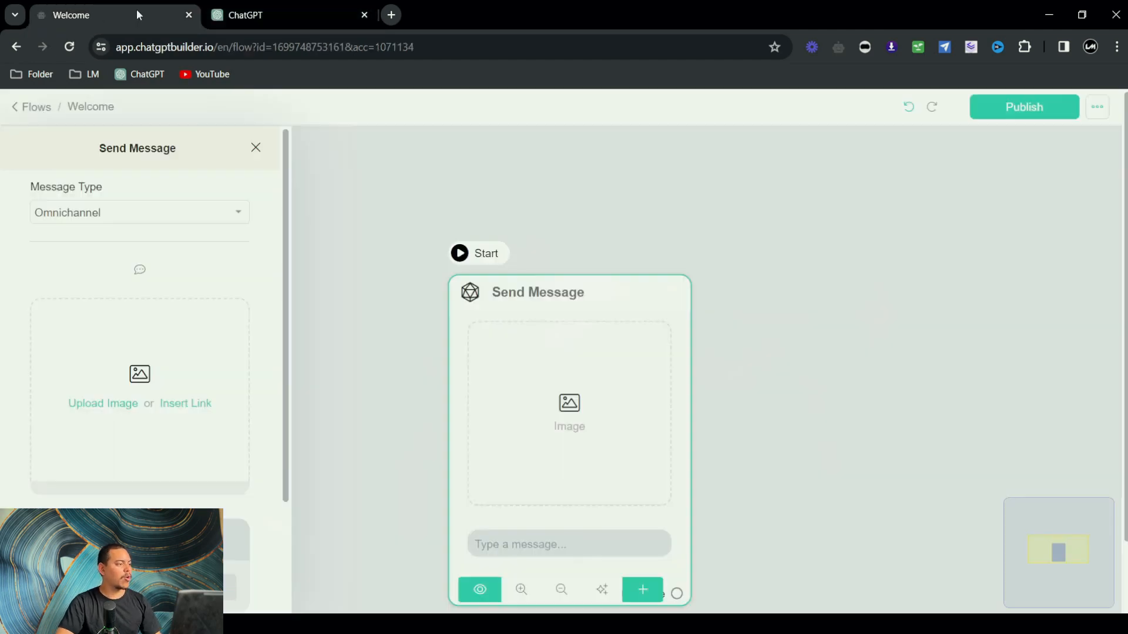
scroll(223, 536, "down", 3)
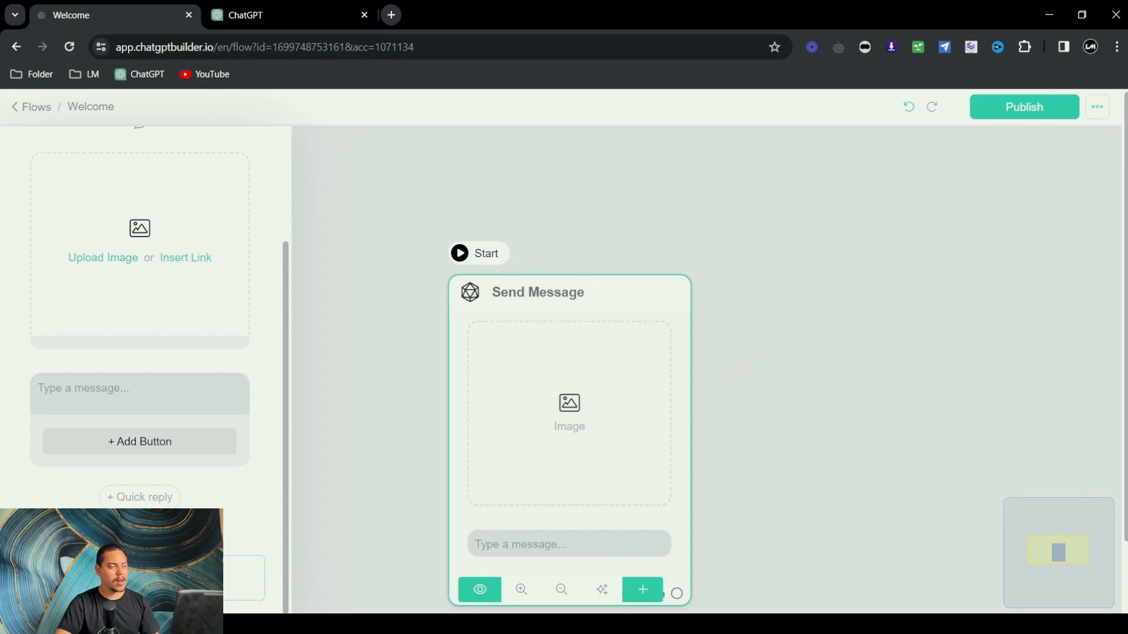
left_click(344, 17)
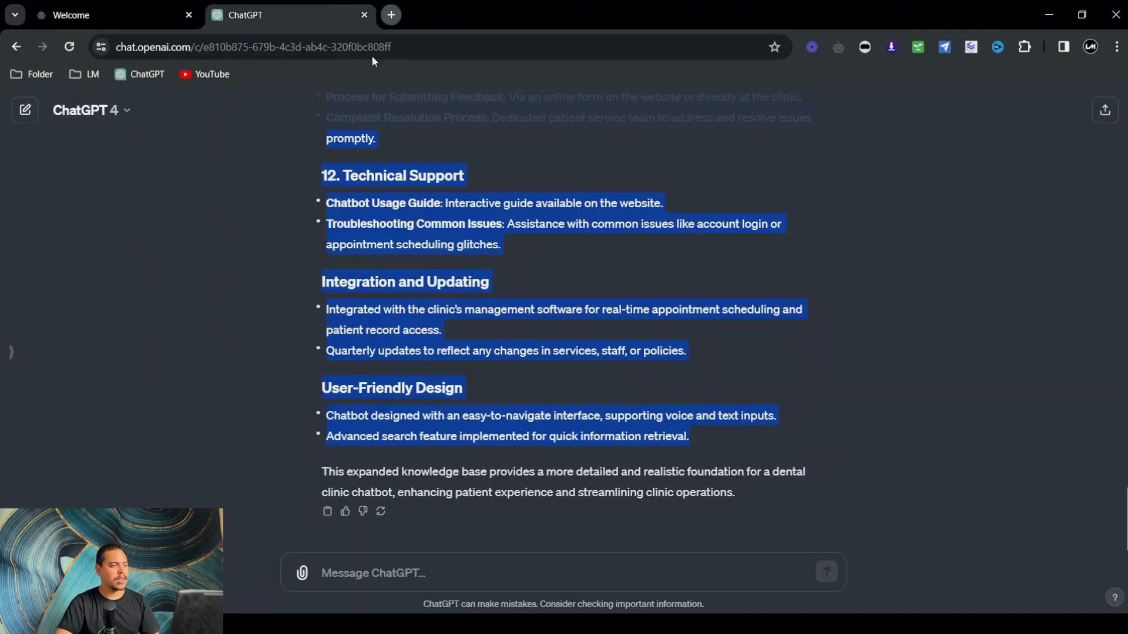
key("ctrl+t")
type("dental image")
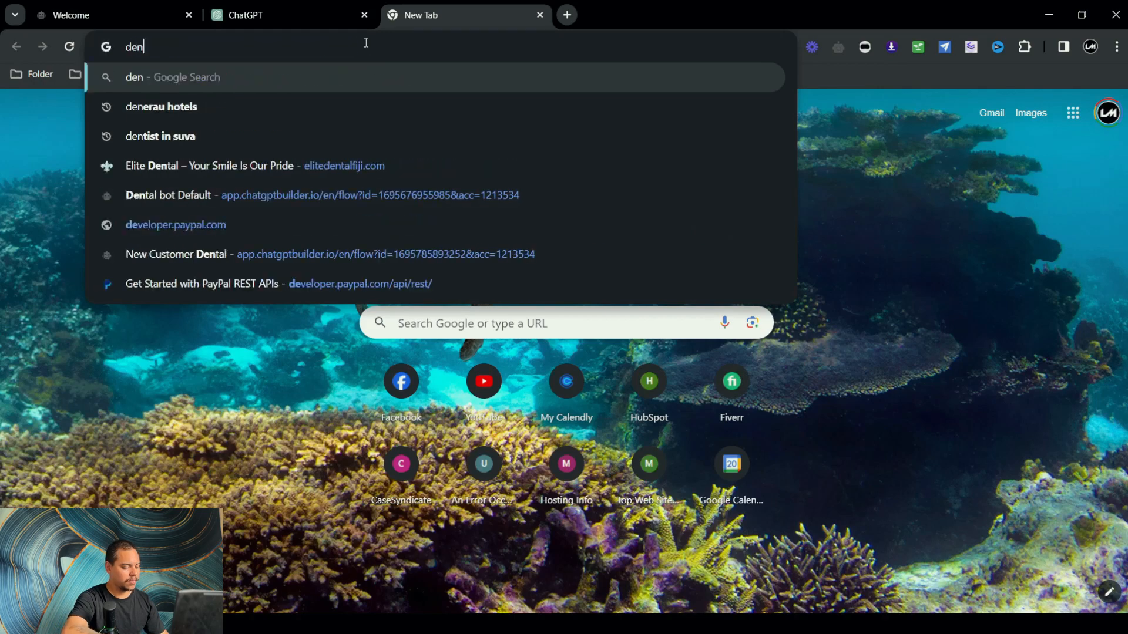
key("Return")
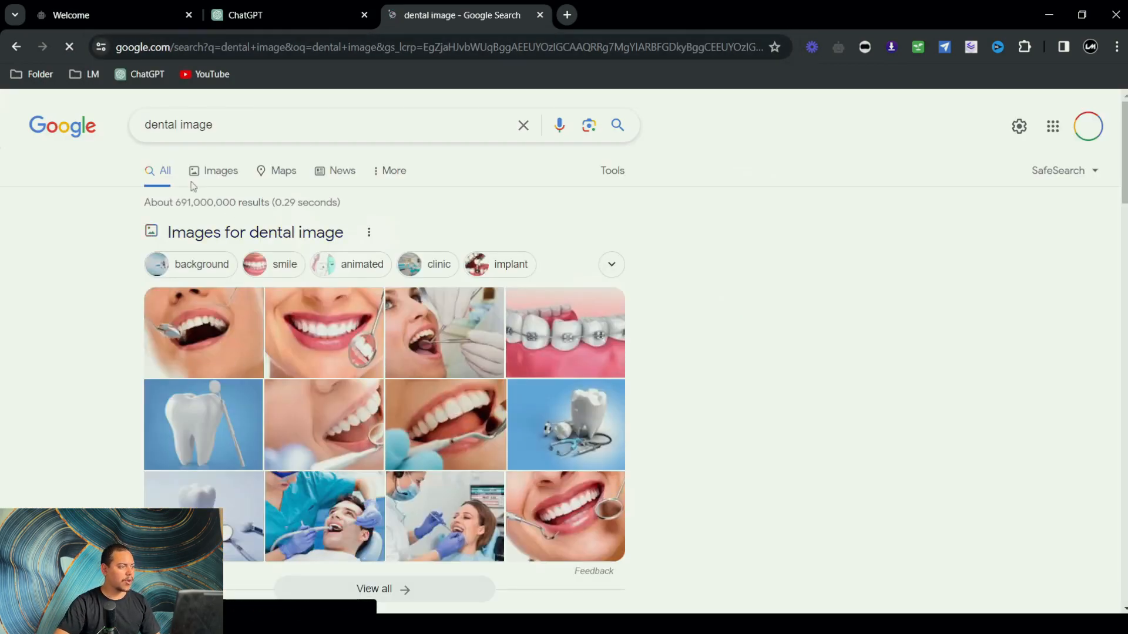
left_click(216, 169)
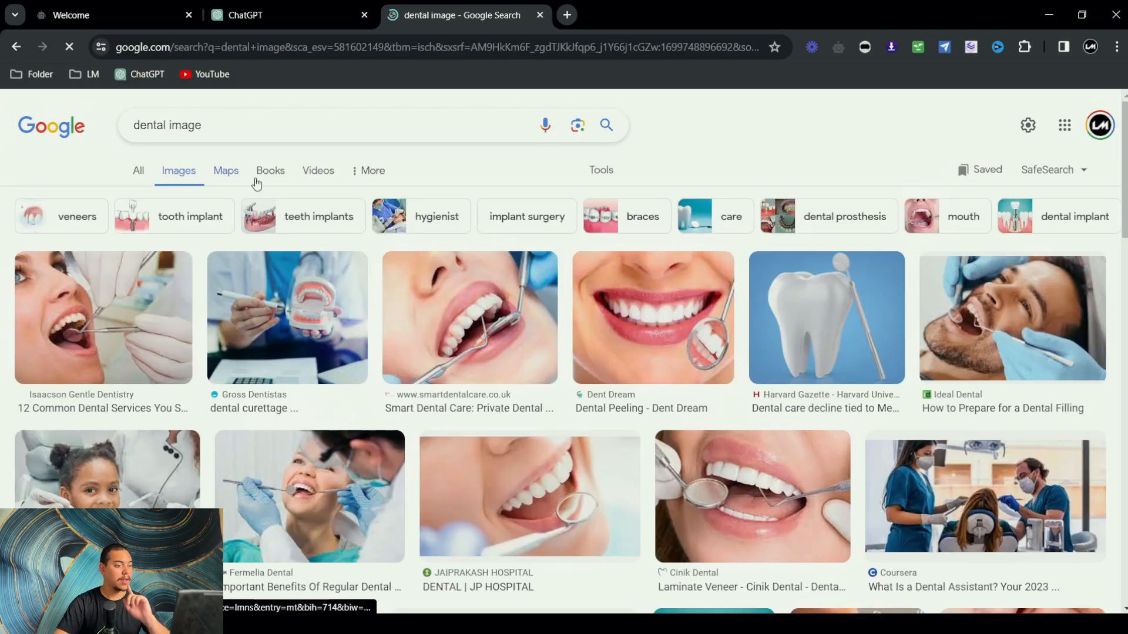
scroll(298, 313, "down", 3)
scroll(299, 313, "down", 2)
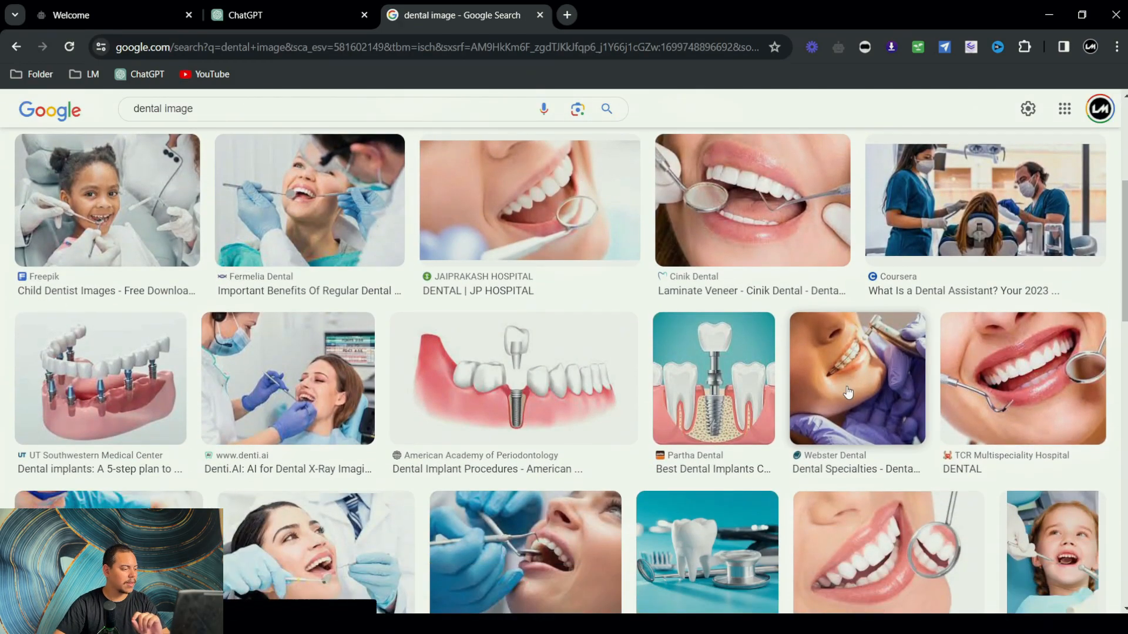
Step: Copy the image address of the Consumer Guide to Dentistry photo and insert it as the image link in the flow's Send Message node
left_click(525, 552)
right_click(869, 353)
left_click(929, 294)
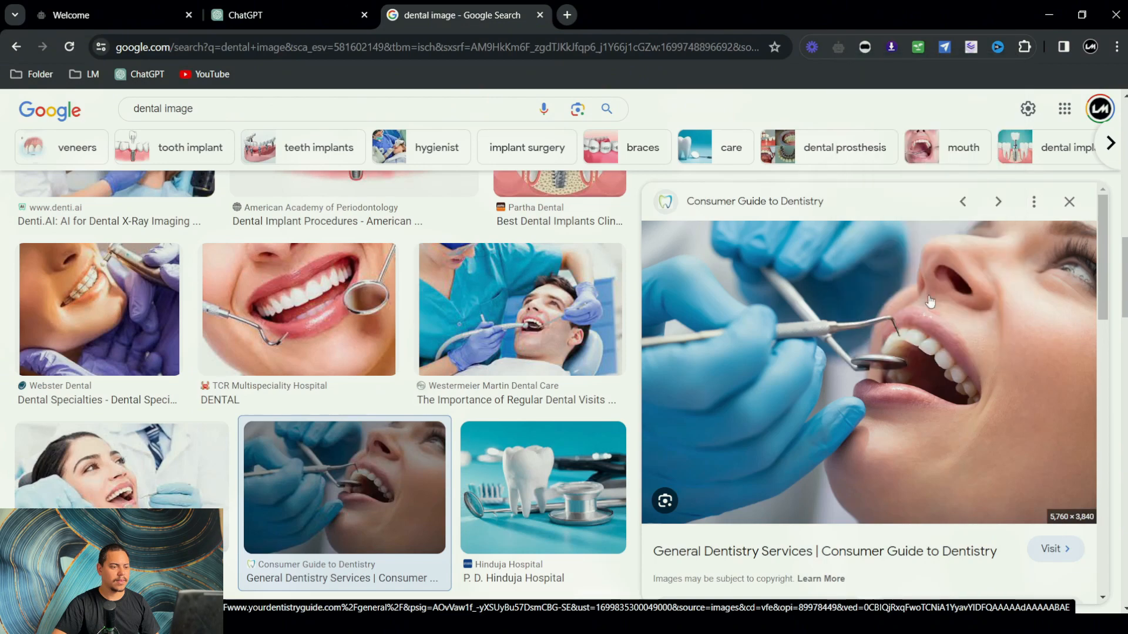
left_click(101, 13)
left_click(107, 337)
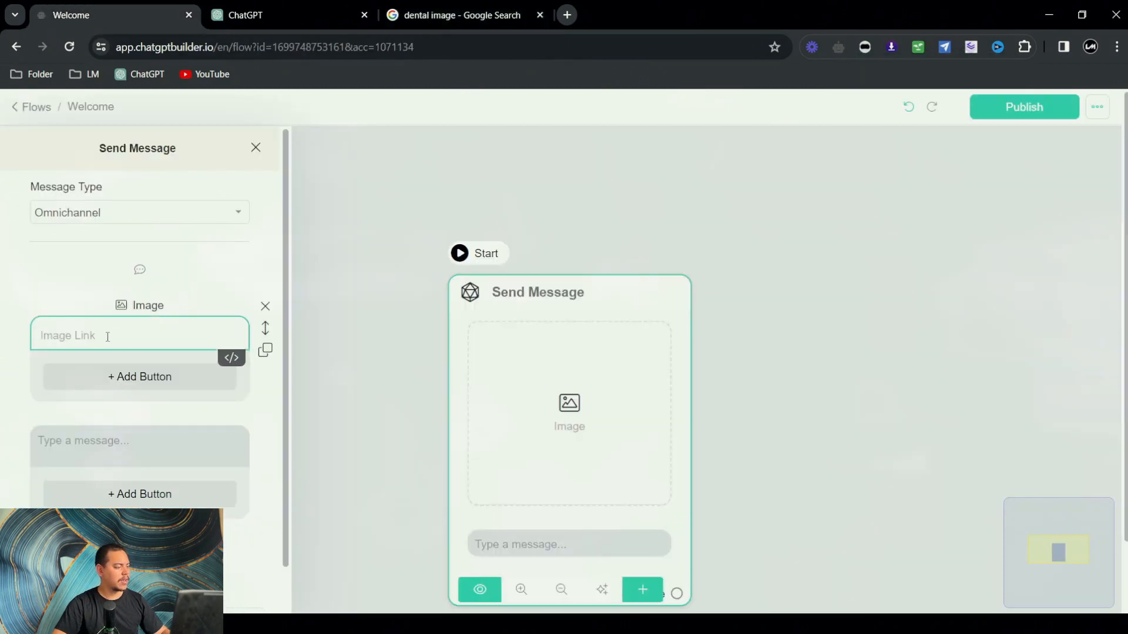
key("ctrl+v")
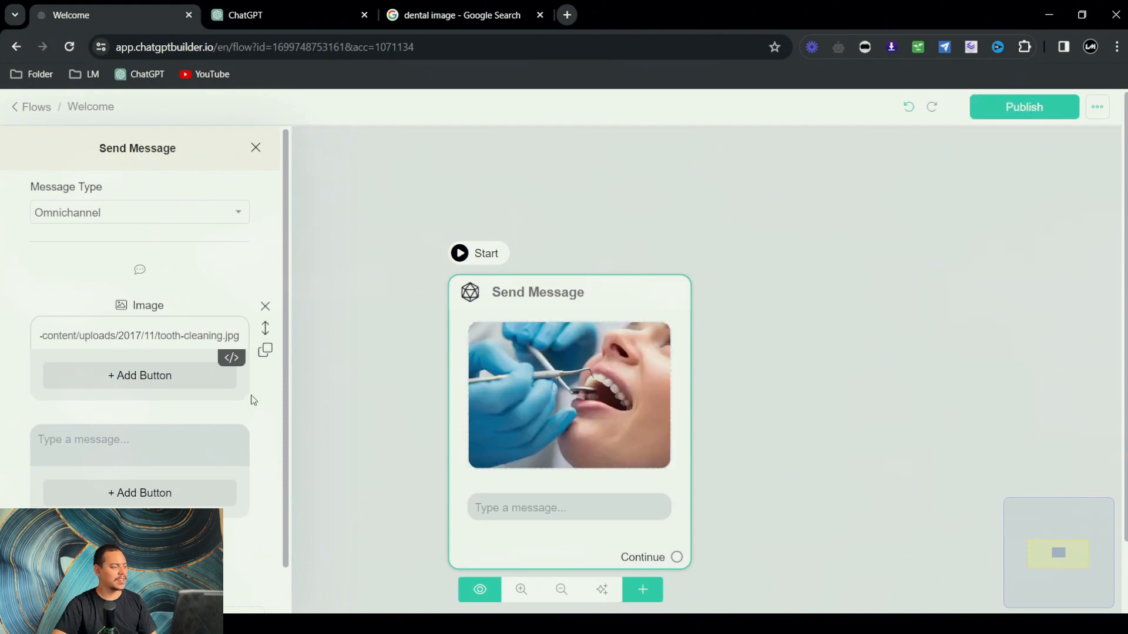
Step: Begin the text message below the image with "Welcome {{first_name}} to", inserting the first name as a variable
scroll(234, 388, "down", 1)
left_click(190, 390)
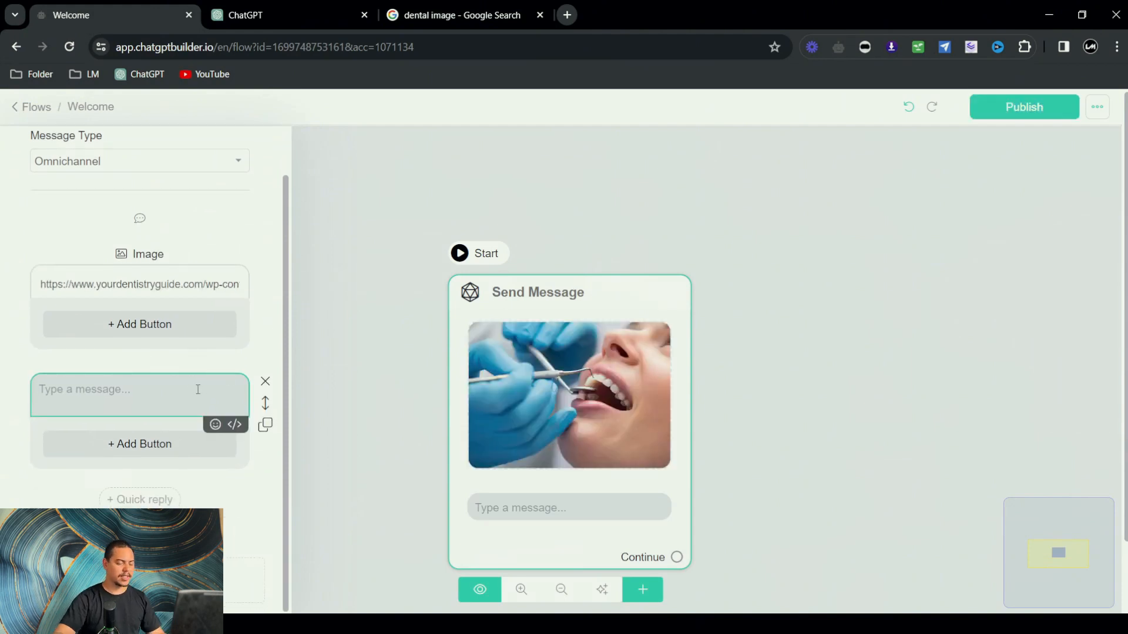
type("Wel")
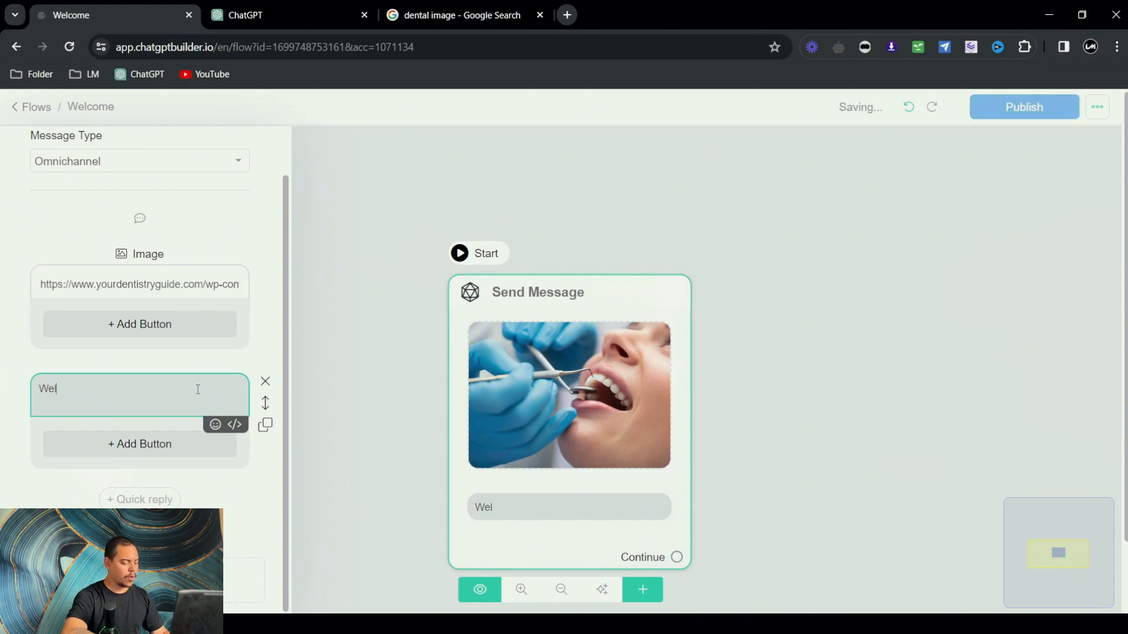
type("come")
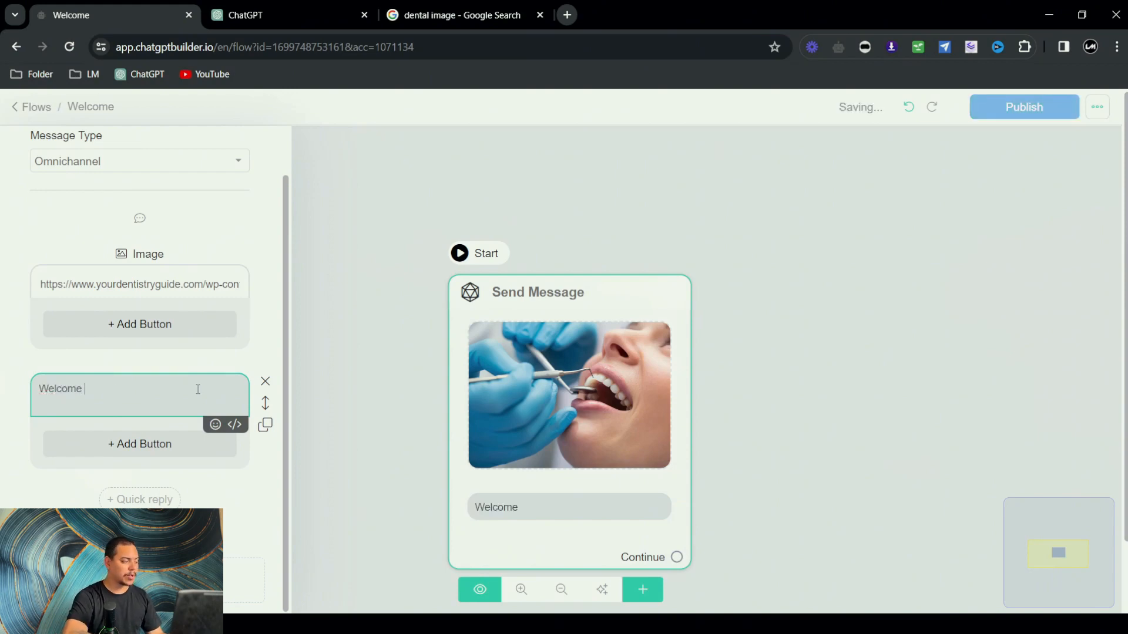
left_click(234, 424)
left_click(142, 420)
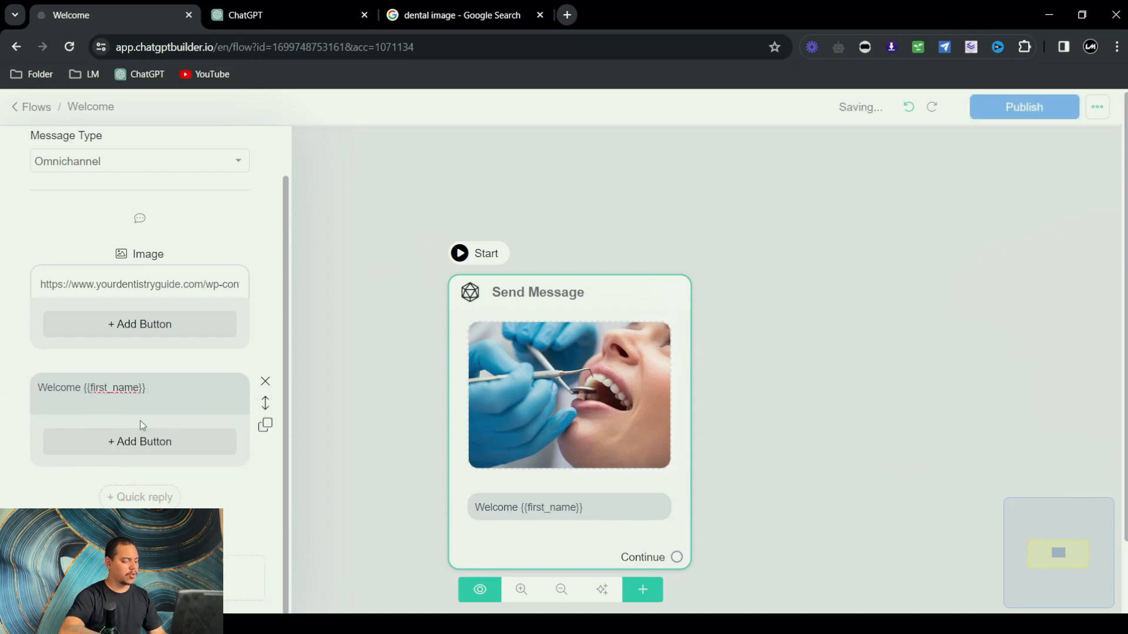
type("to")
Step: Copy the clinic name "Bright Smile Dental Clinic" from the ChatGPT knowledge base and add it to the end of the welcome message
left_click(282, 15)
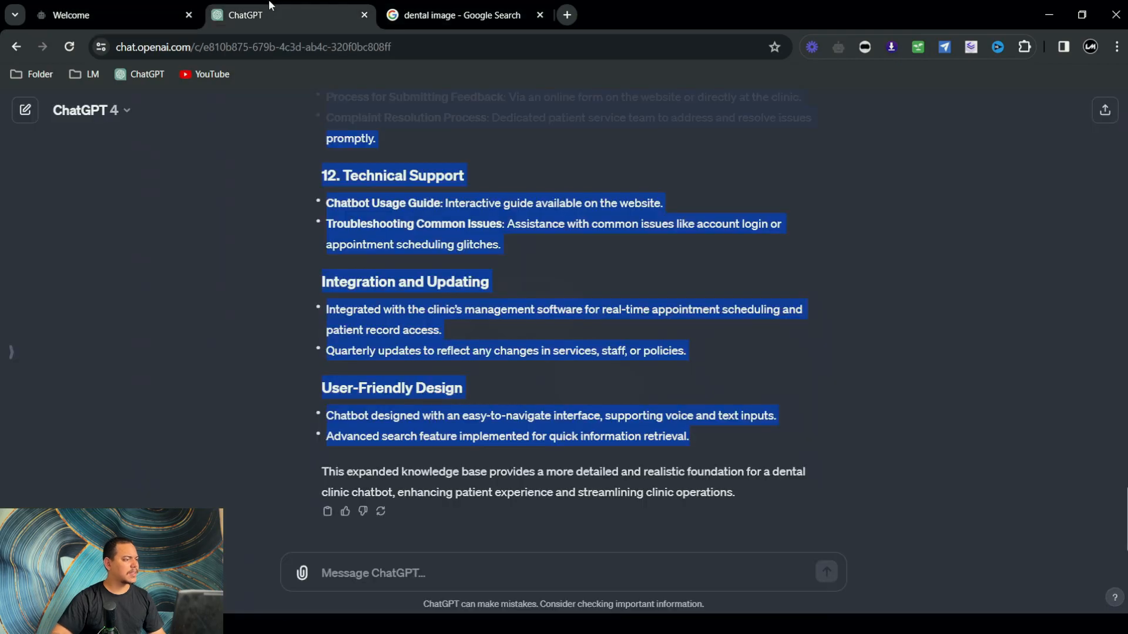
scroll(454, 205, "up", 20)
scroll(454, 205, "down", 10)
scroll(456, 205, "up", 10)
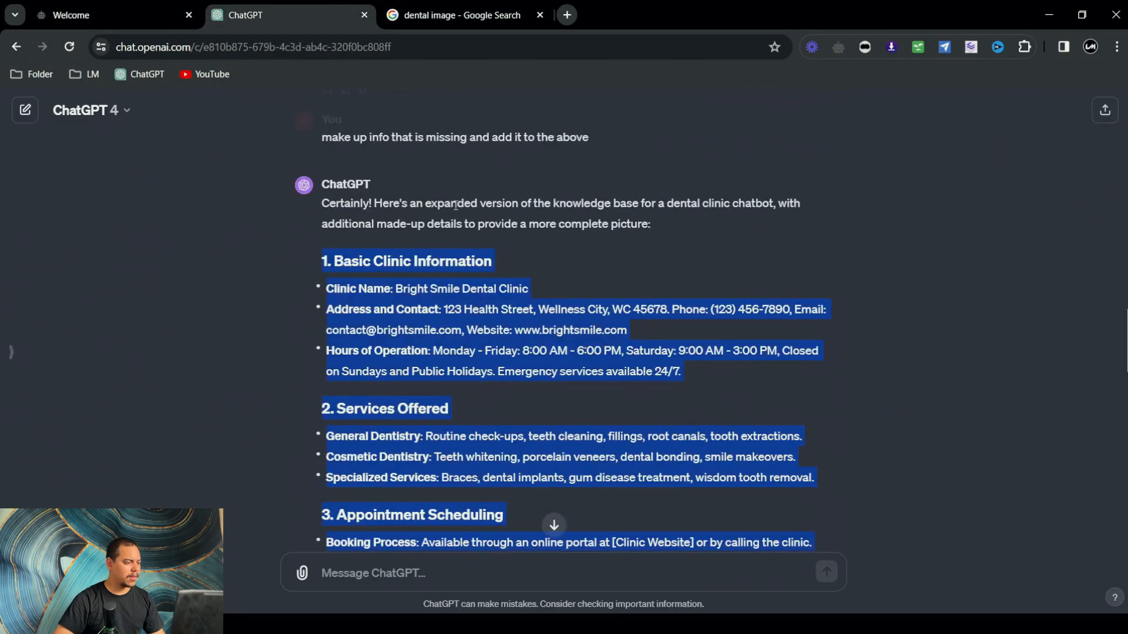
scroll(456, 205, "down", 3)
scroll(455, 205, "up", 3)
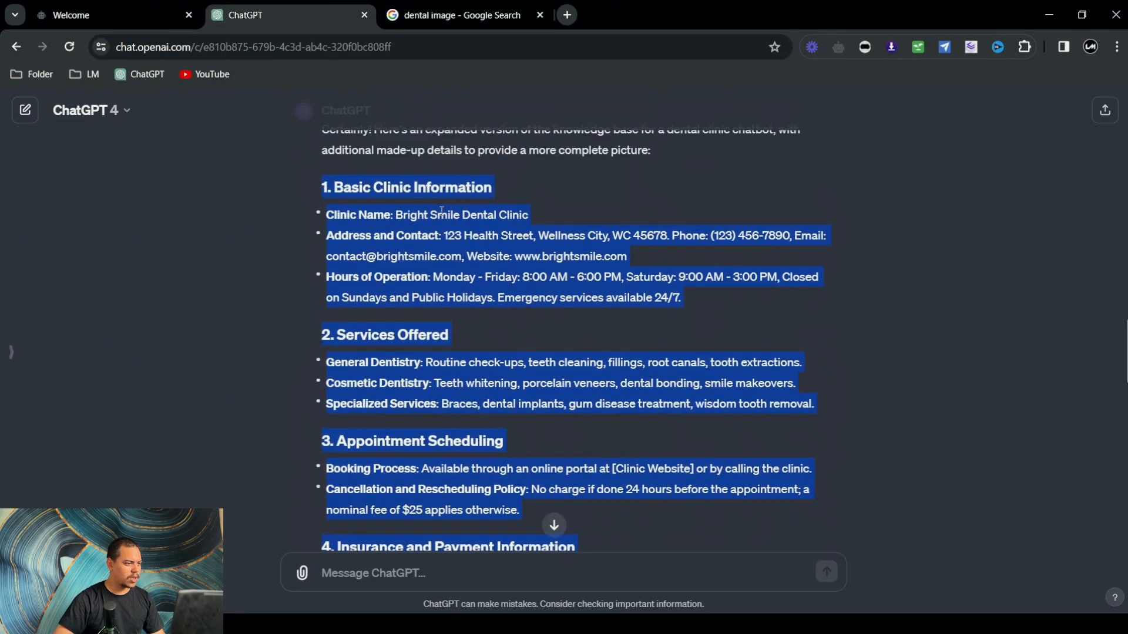
left_click(437, 215)
left_click_drag(397, 214, 529, 218)
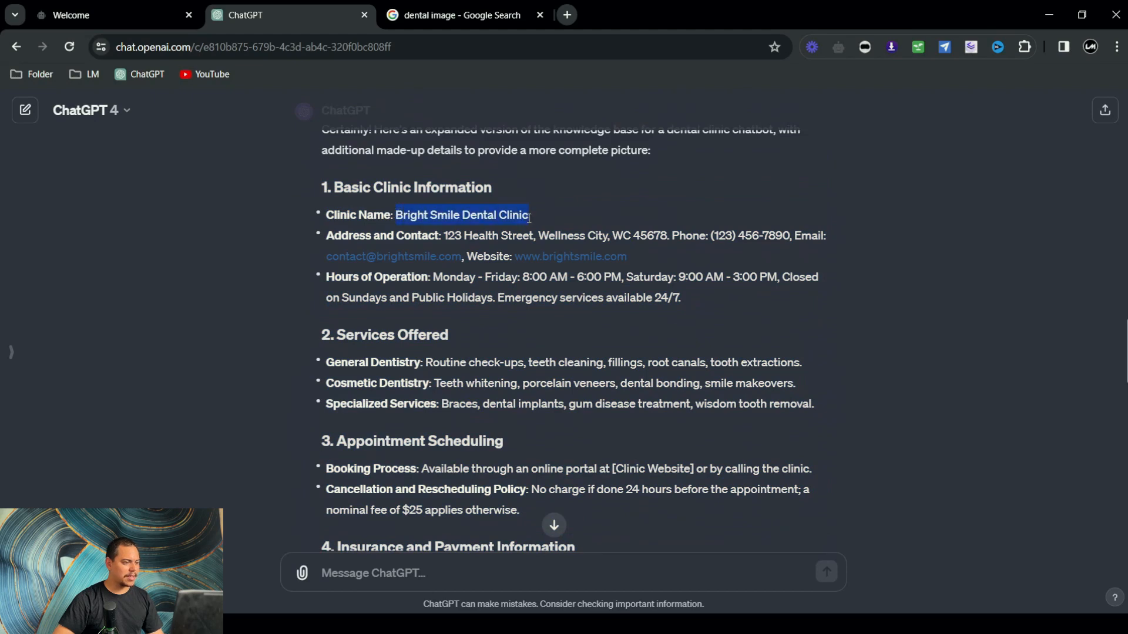
left_click(91, 16)
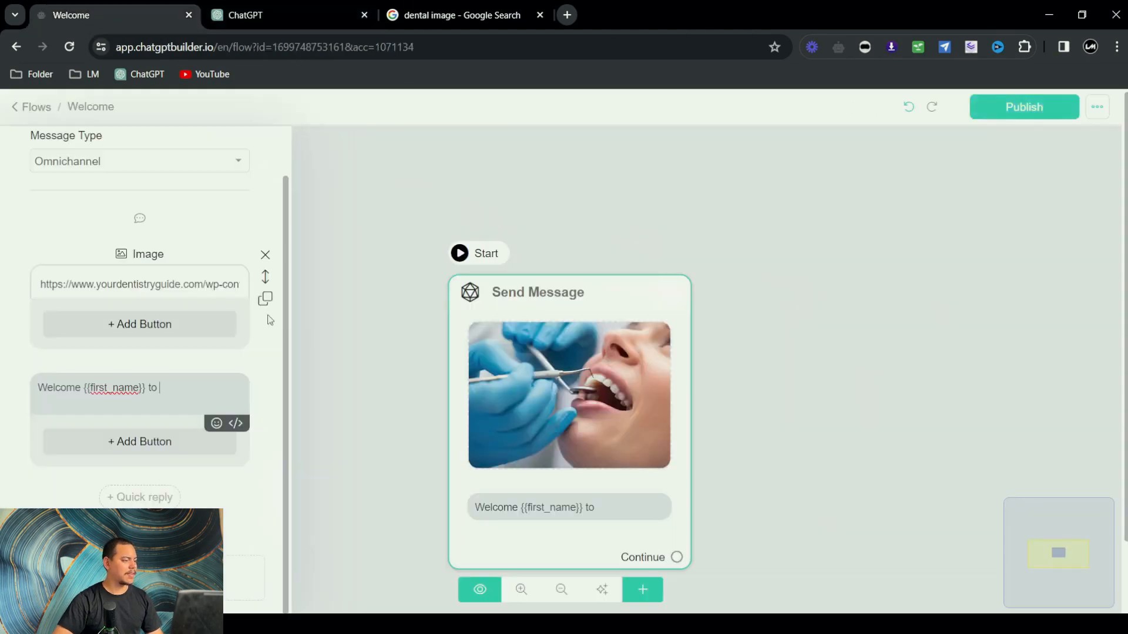
left_click(177, 389)
key("ctrl+v")
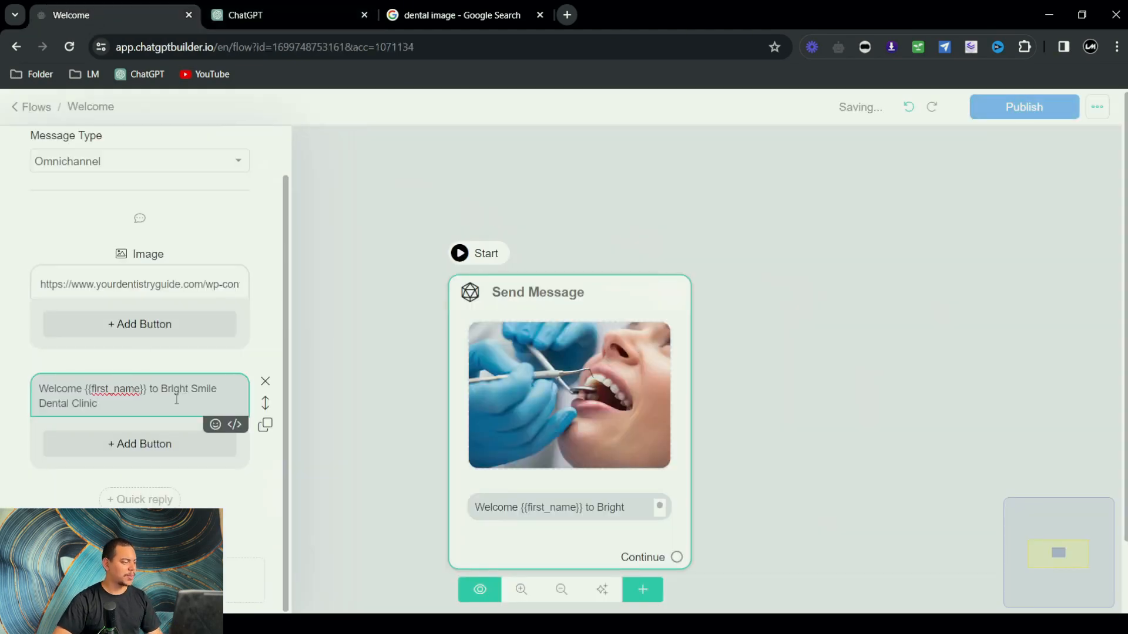
Step: Finish the welcome message with "if you have any questions feel free to ask." and close the Send Message editor
type("if ")
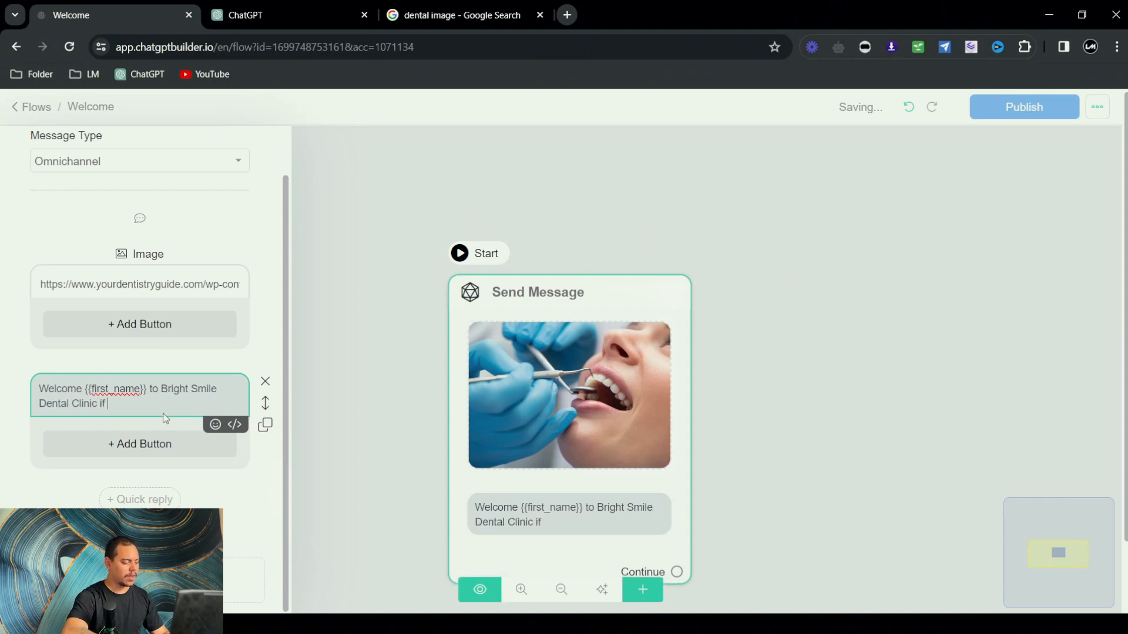
type("you have any qu")
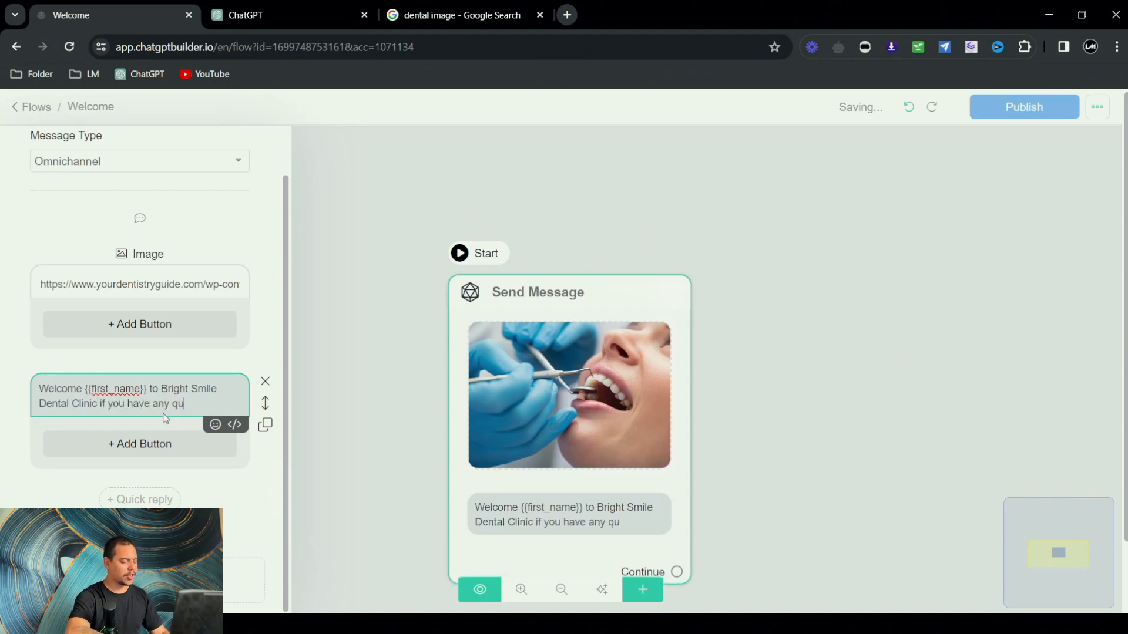
type("estions fee")
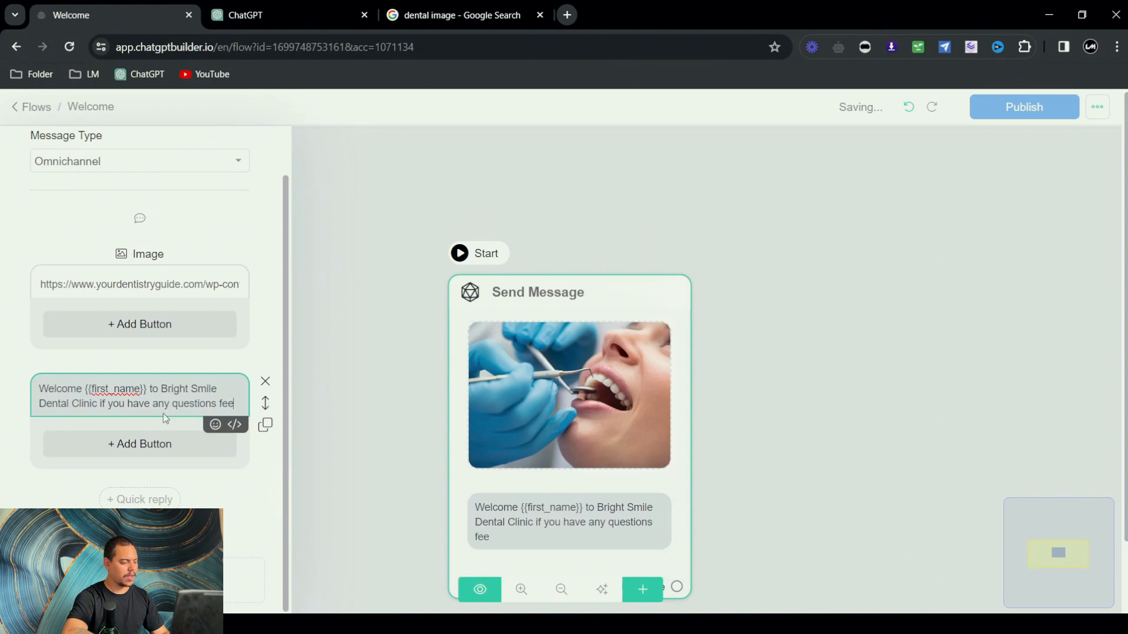
type("l free to aask")
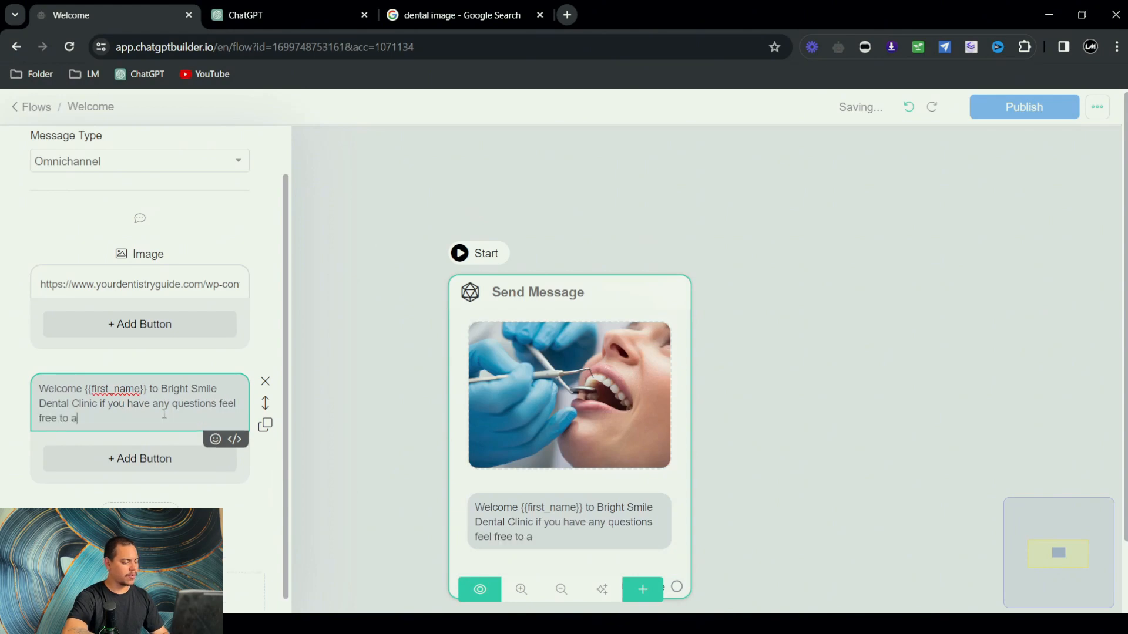
key("BackSpace")
key("BackSpace")
key("BackSpace")
key("BackSpace")
type("sk.")
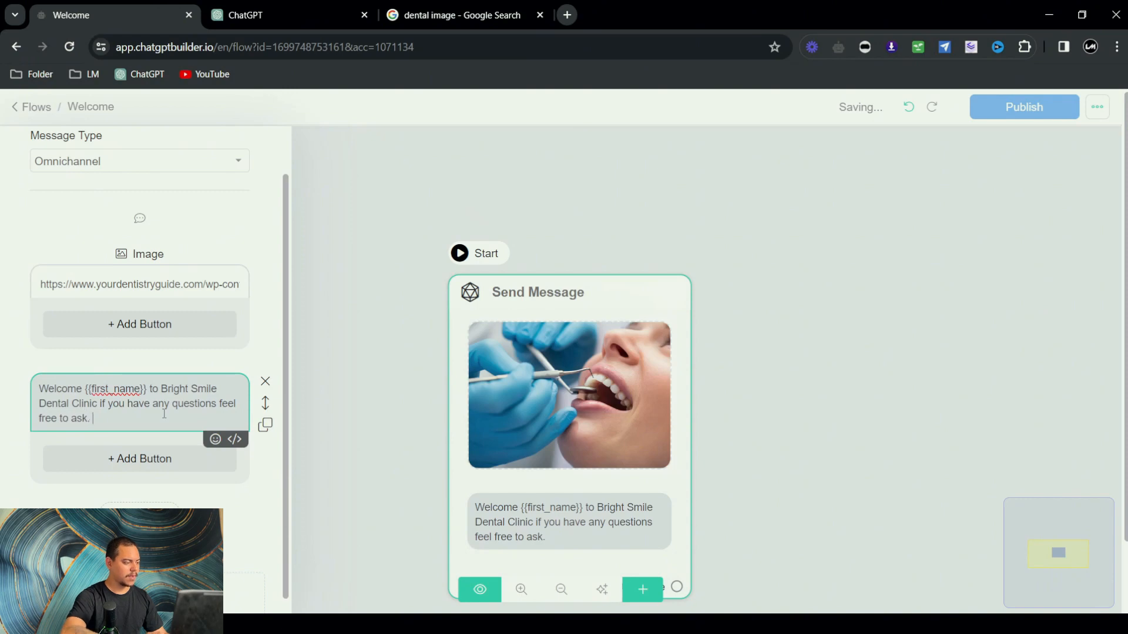
left_click(333, 416)
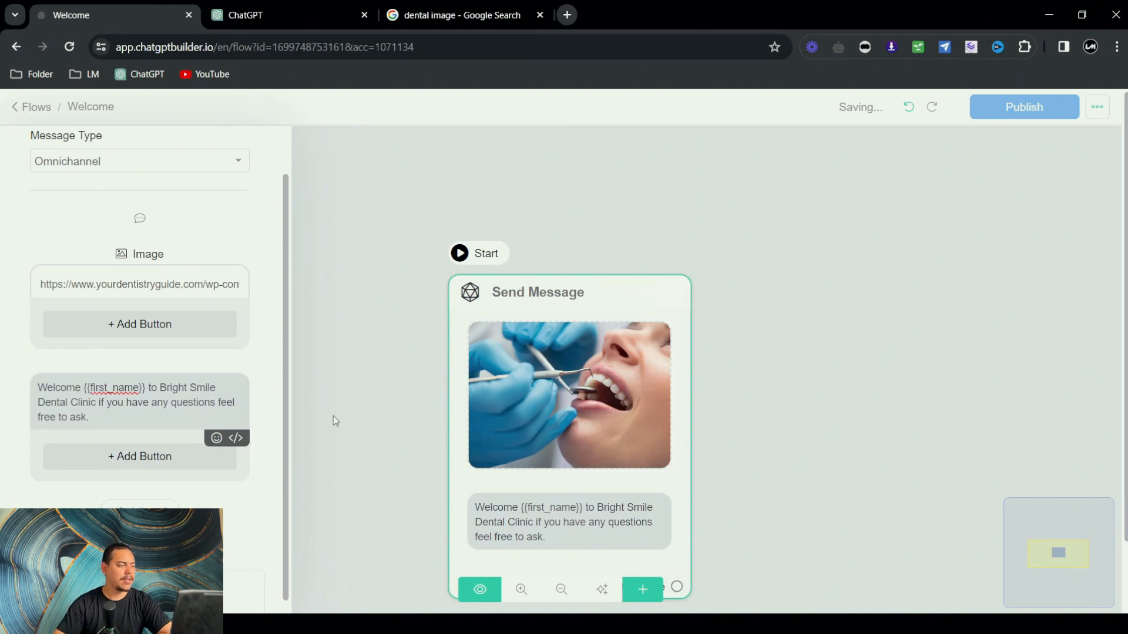
left_click(388, 350)
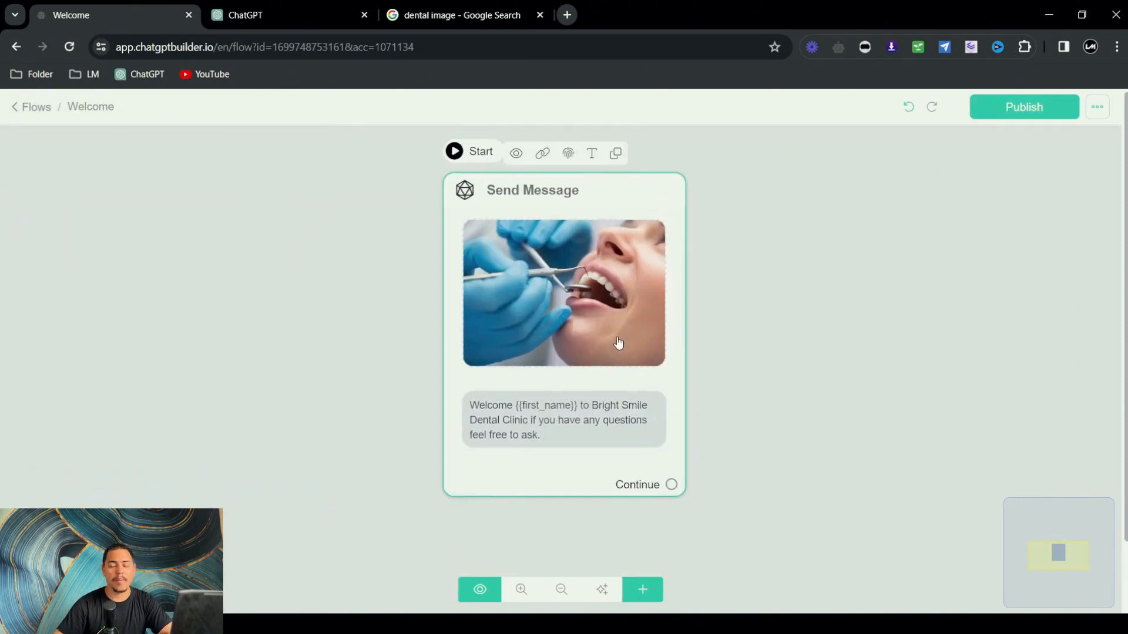
Step: Try adding a Get User Data block in a new message node connected to the welcome message's Continue output
left_click_drag(612, 347, 418, 318)
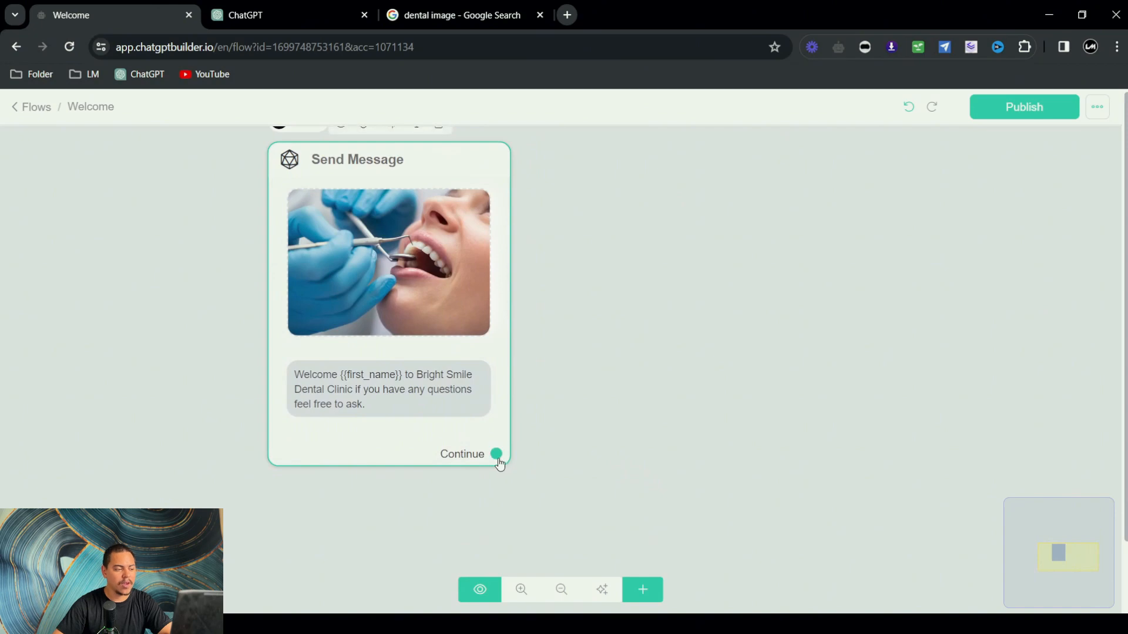
left_click_drag(498, 462, 643, 344)
left_click(98, 424)
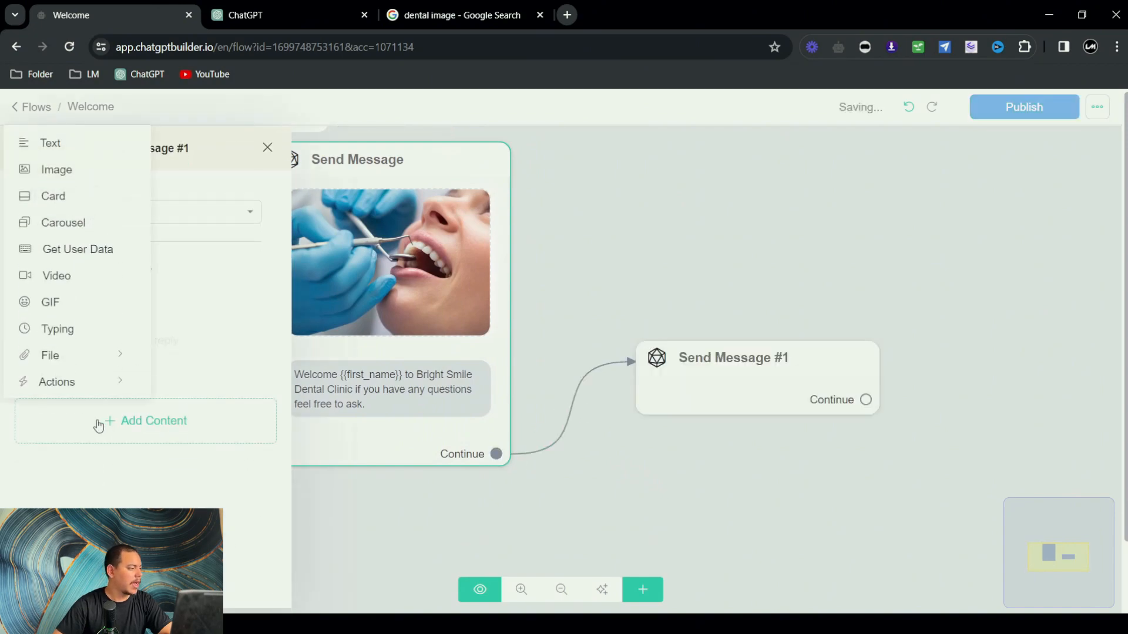
left_click(73, 247)
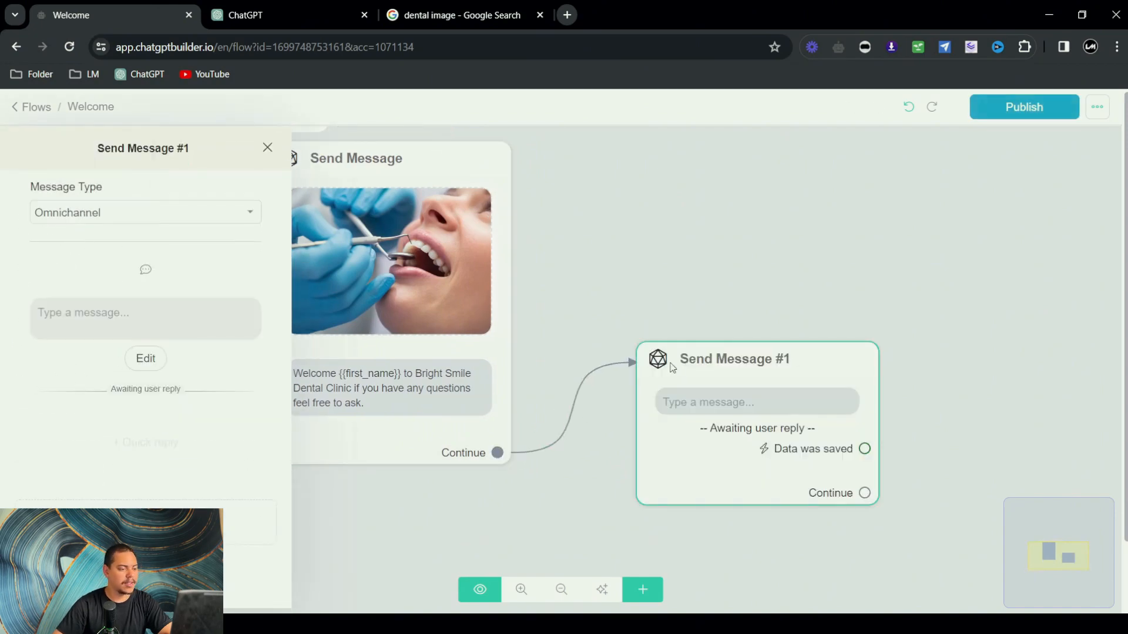
Step: Review the reply types offered for the Get User Data block and delete the Send Message #1 node
left_click(163, 360)
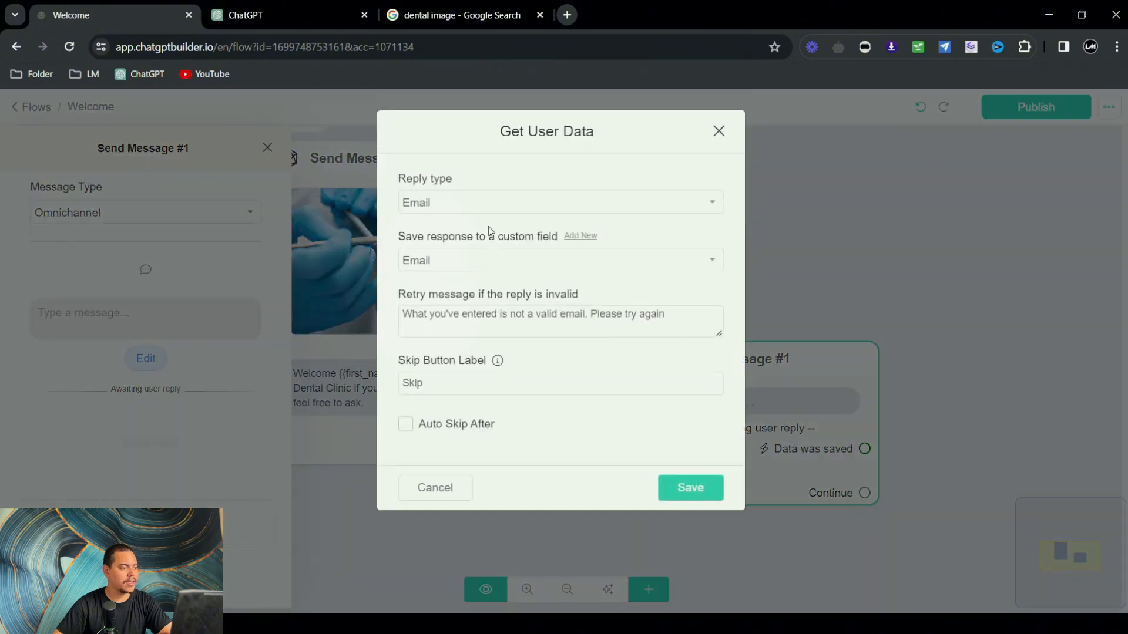
left_click(479, 206)
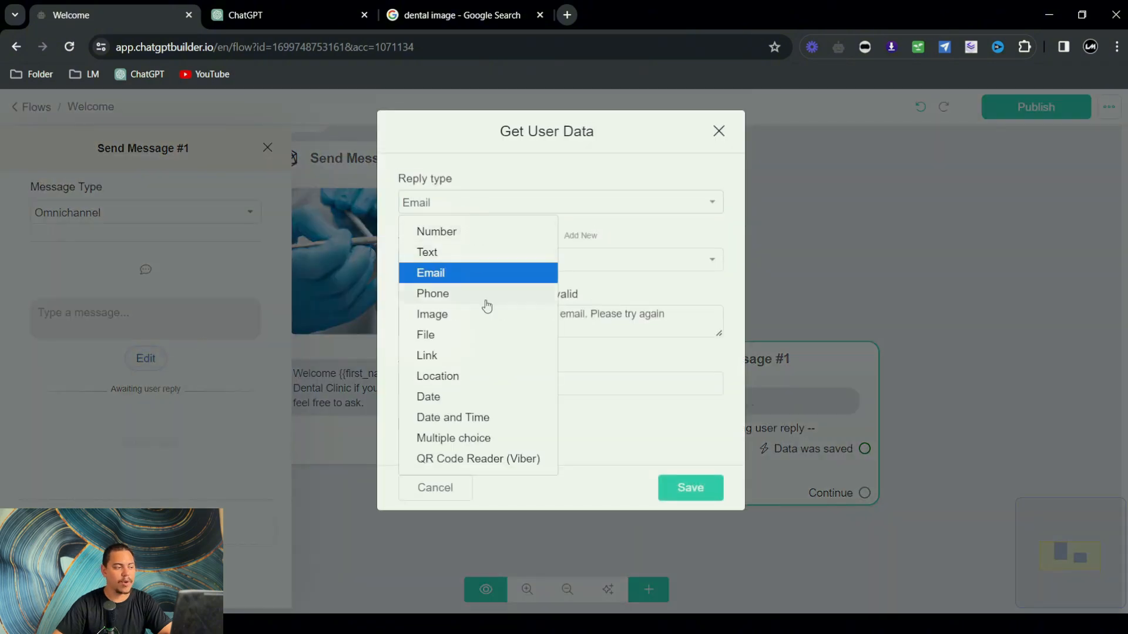
left_click(630, 227)
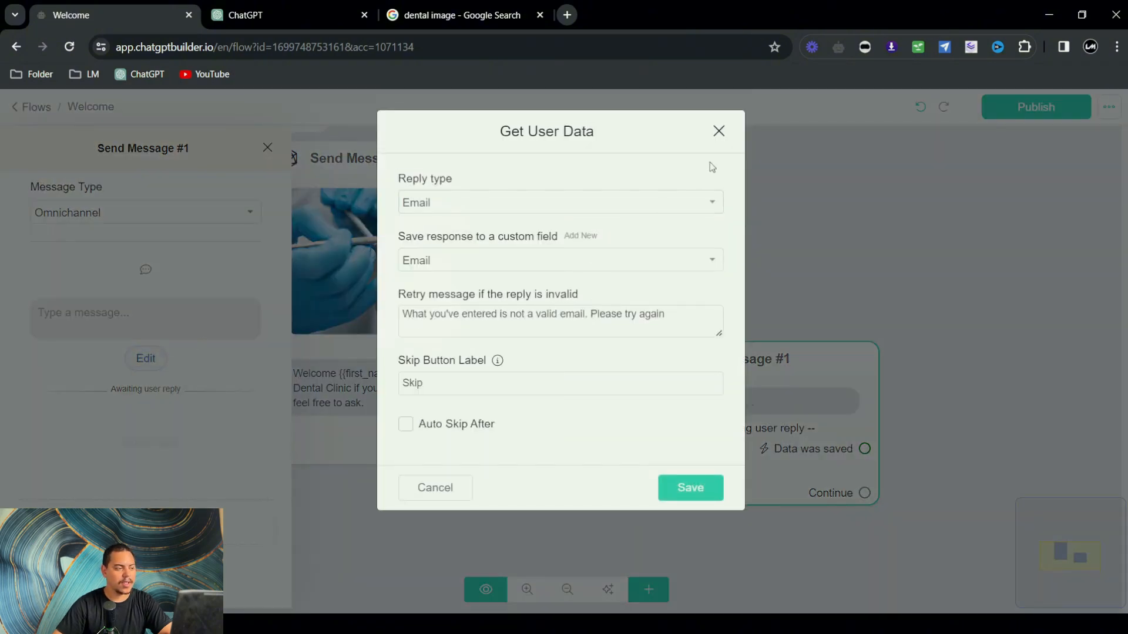
left_click(719, 132)
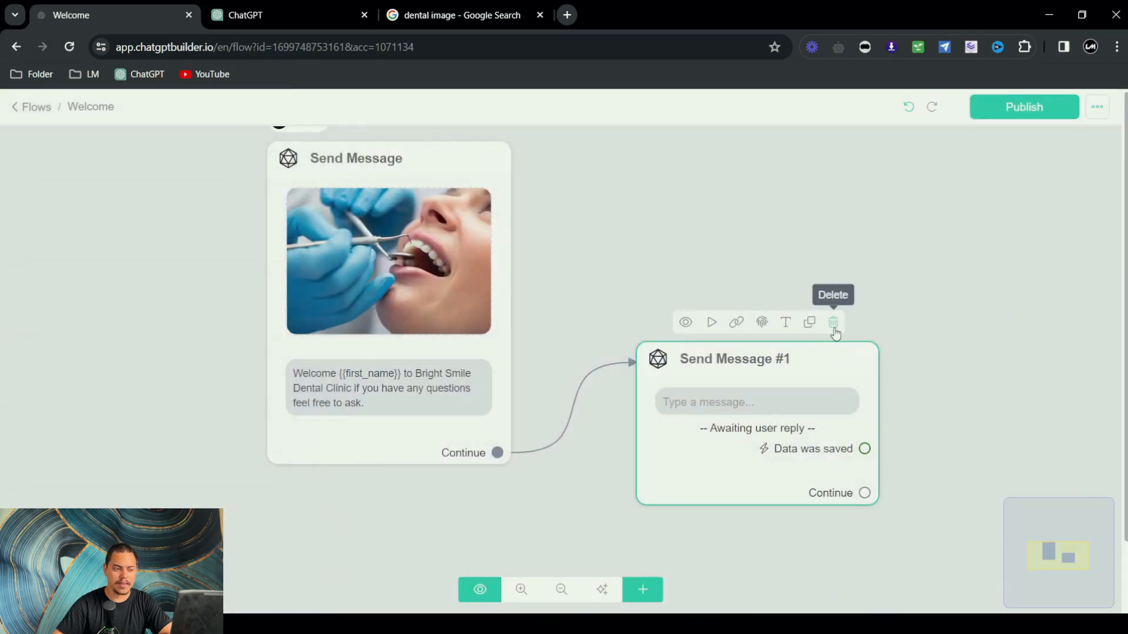
left_click(834, 322)
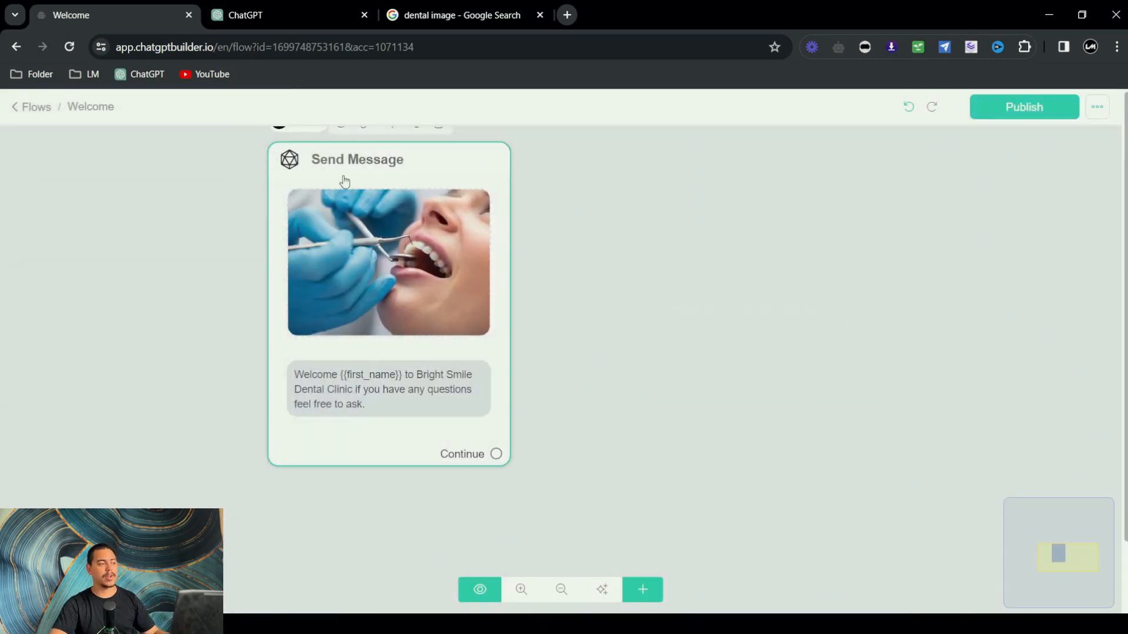
Step: Preview the Welcome flow in the web chat and close the "dental image" search tab
left_click_drag(347, 175, 540, 195)
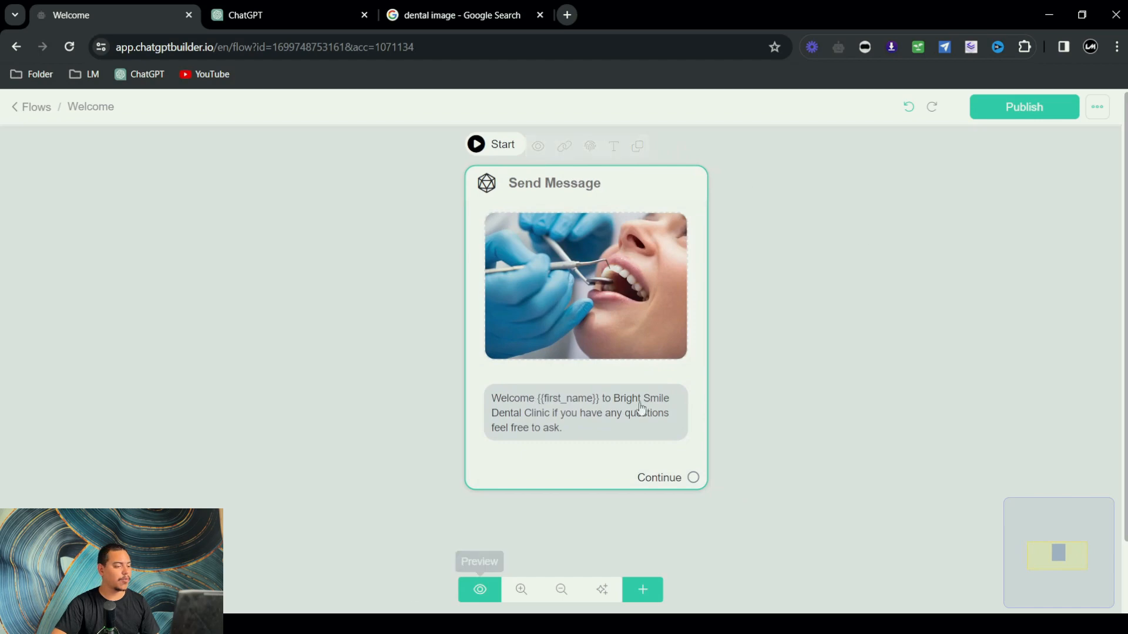
left_click(1009, 117)
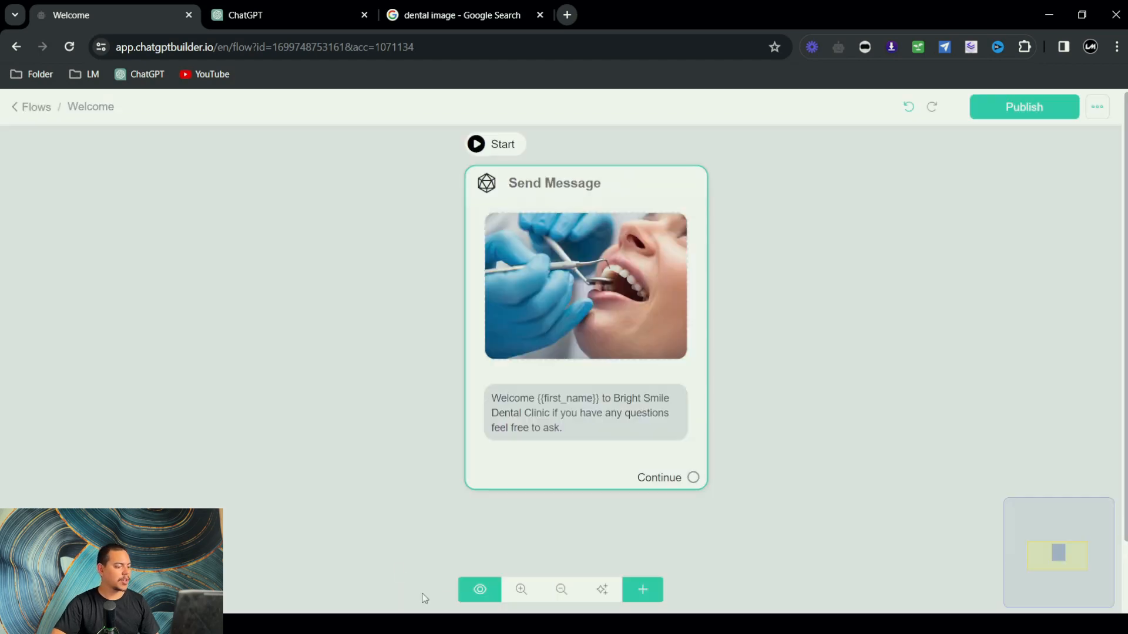
left_click(486, 589)
left_click(686, 217)
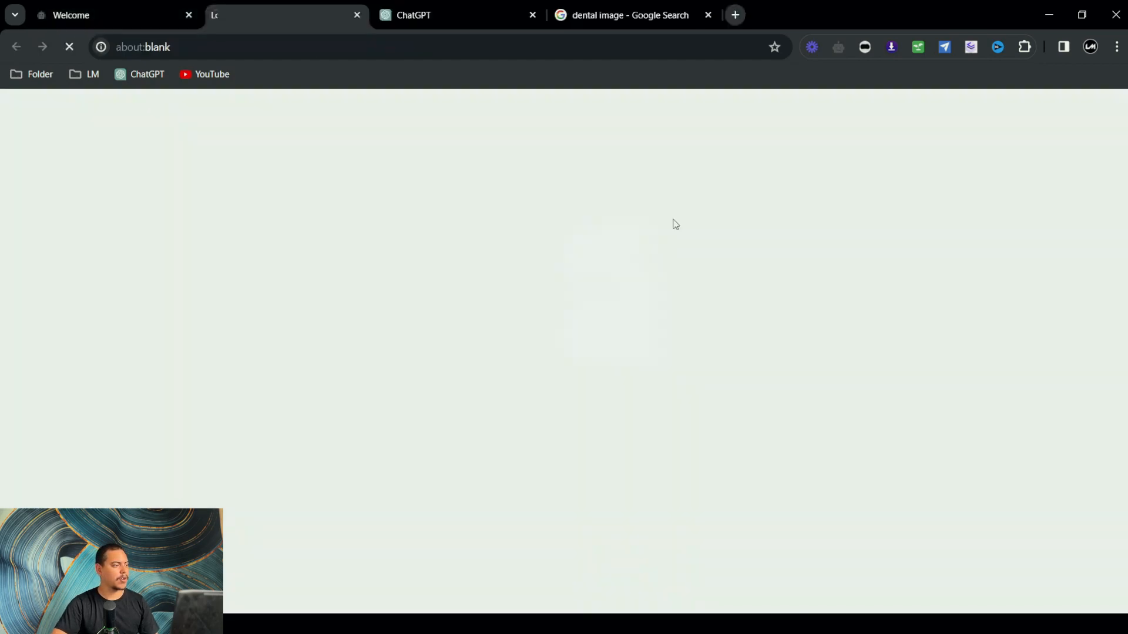
left_click(716, 16)
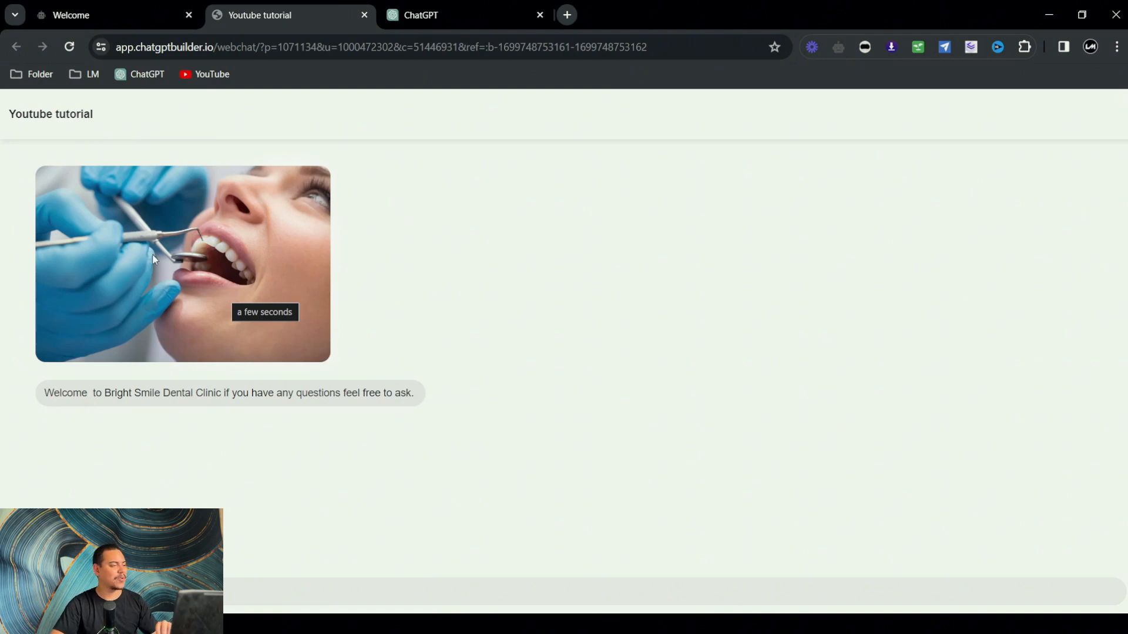
Step: Leave the Welcome flow for the flows list and create a new flow named "Default dental"
left_click(119, 19)
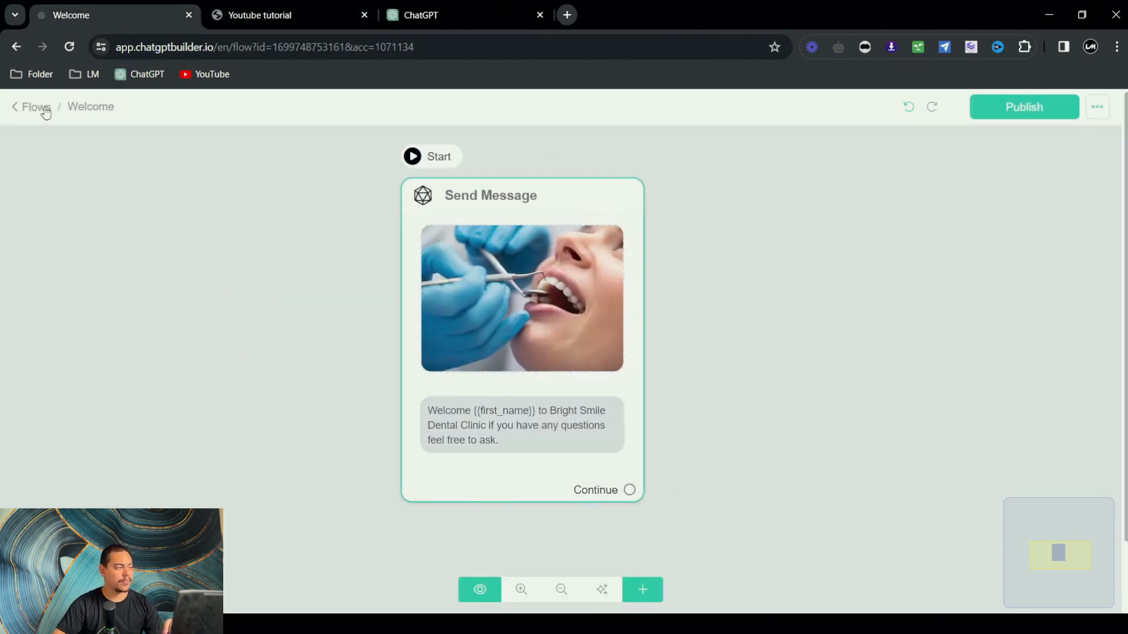
left_click(43, 110)
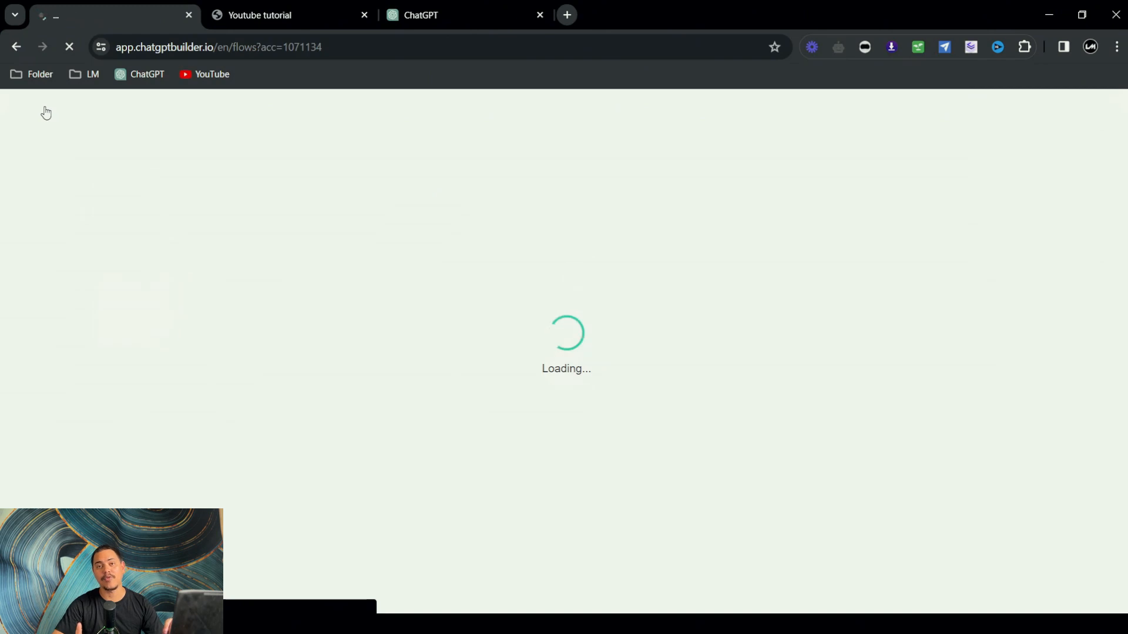
scroll(637, 288, "down", 2)
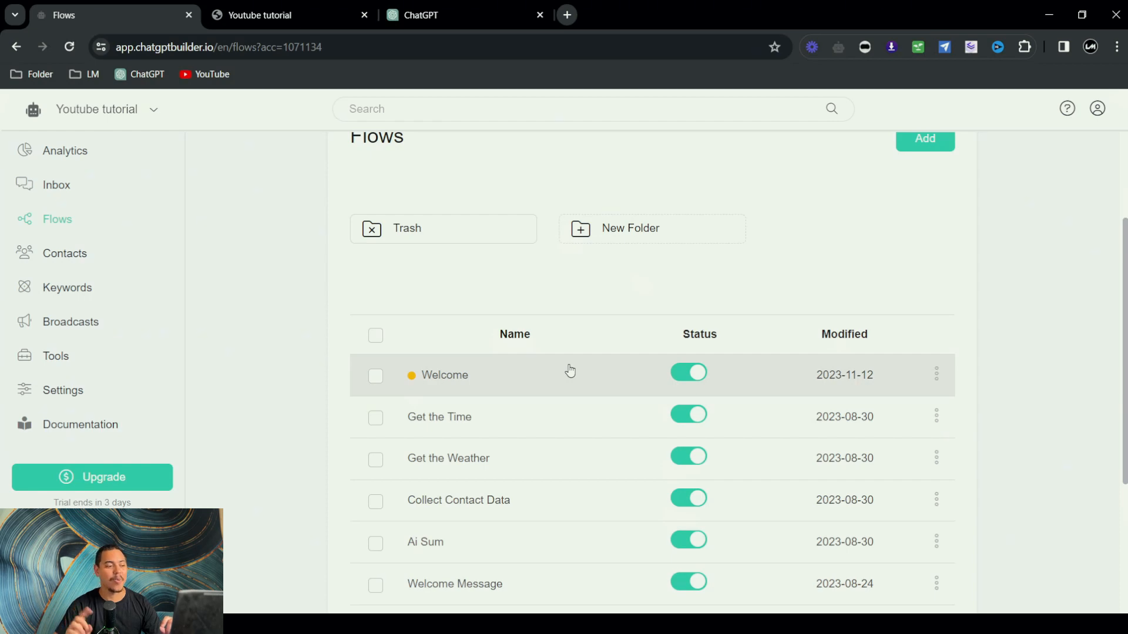
scroll(594, 347, "up", 3)
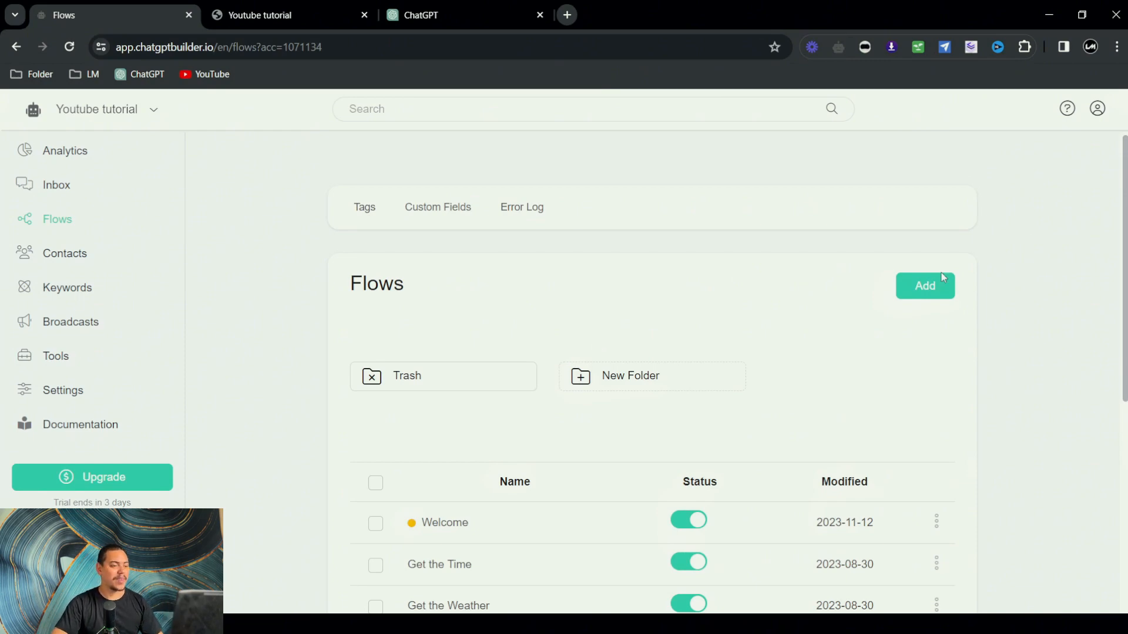
left_click(927, 286)
left_click(570, 183)
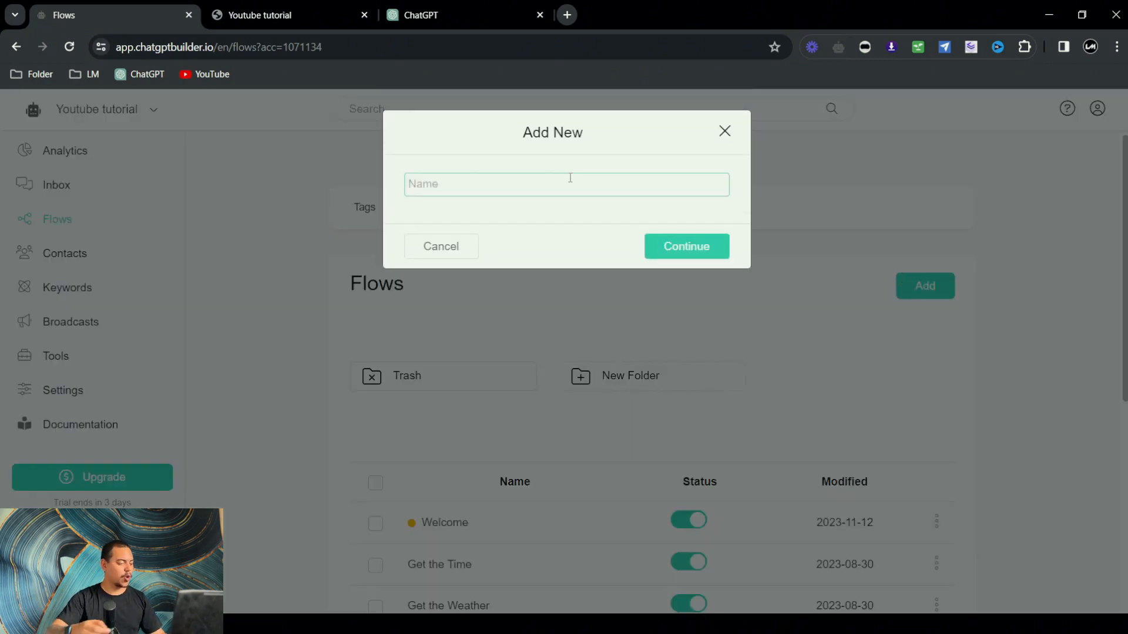
type("Default dental")
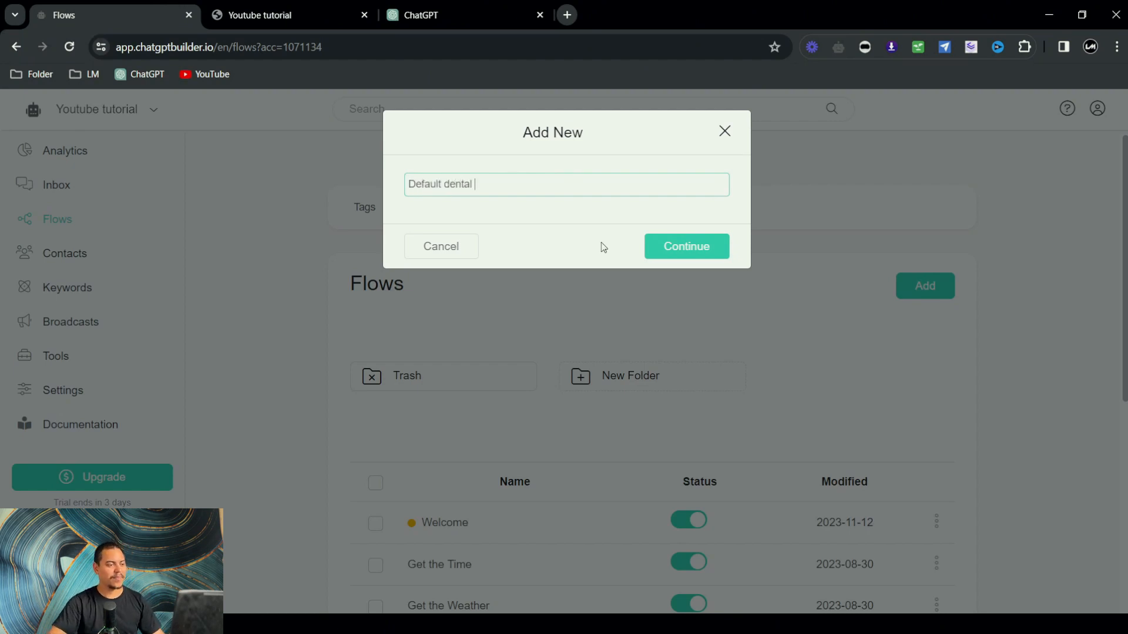
left_click(667, 246)
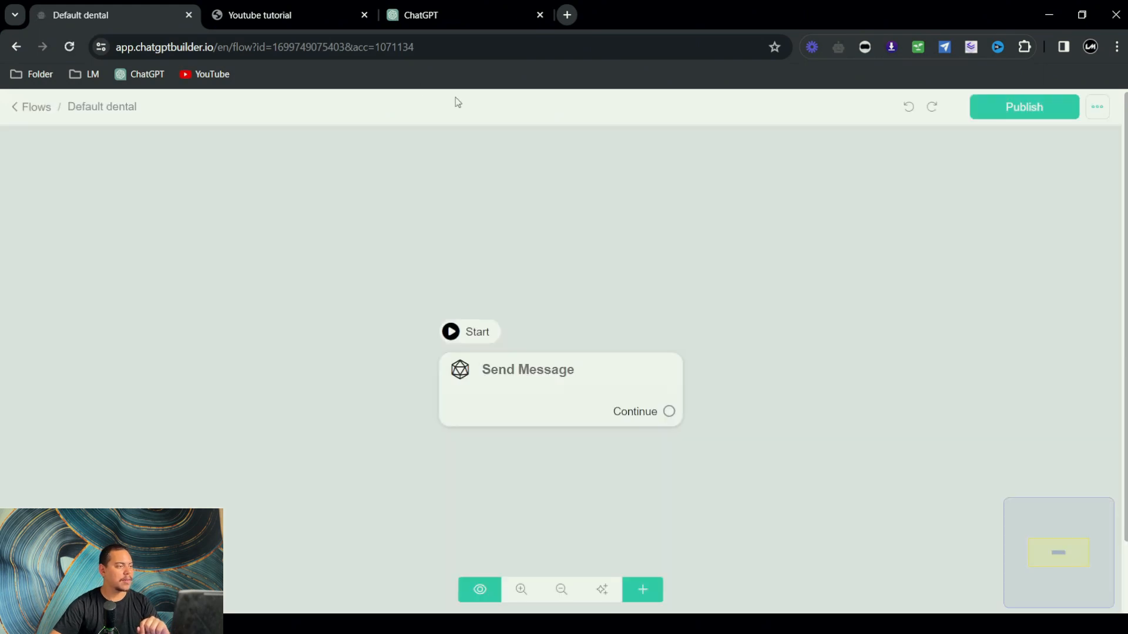
Step: Add an OpenAI Generate text action to the Send Message node of the Default dental flow
left_click(604, 380)
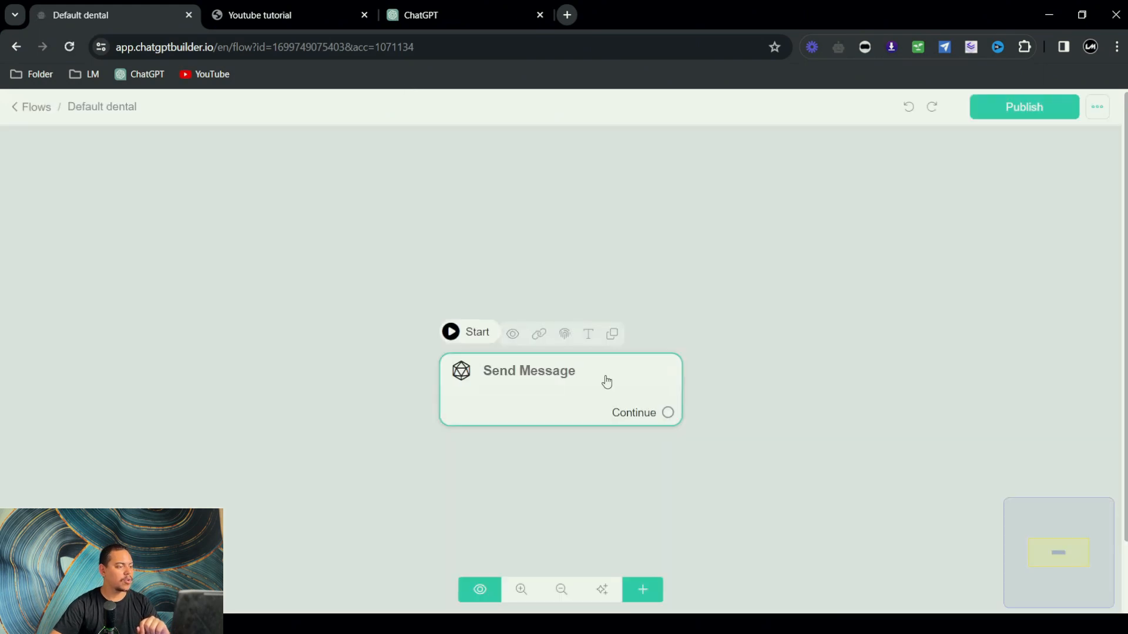
left_click(90, 428)
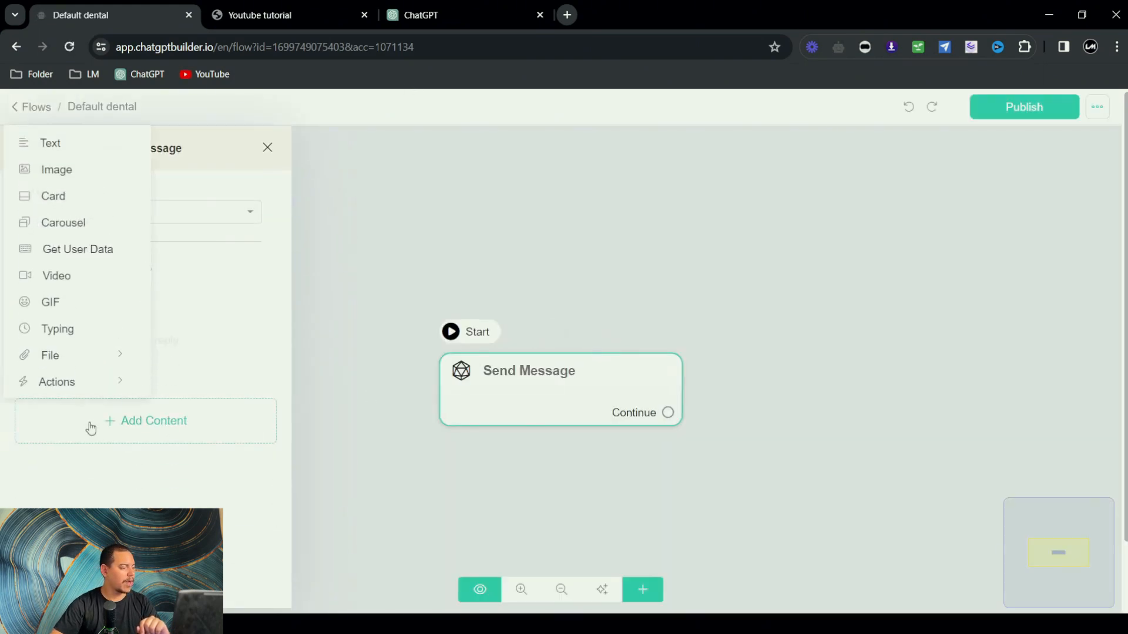
left_click(55, 382)
left_click(213, 262)
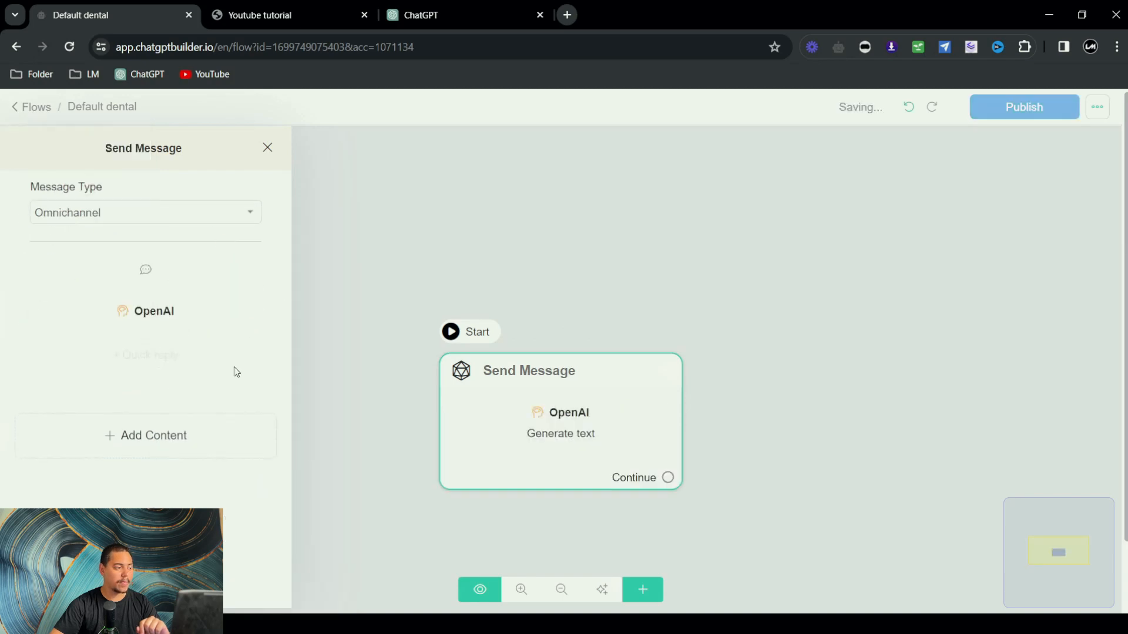
left_click(141, 436)
left_click(56, 184)
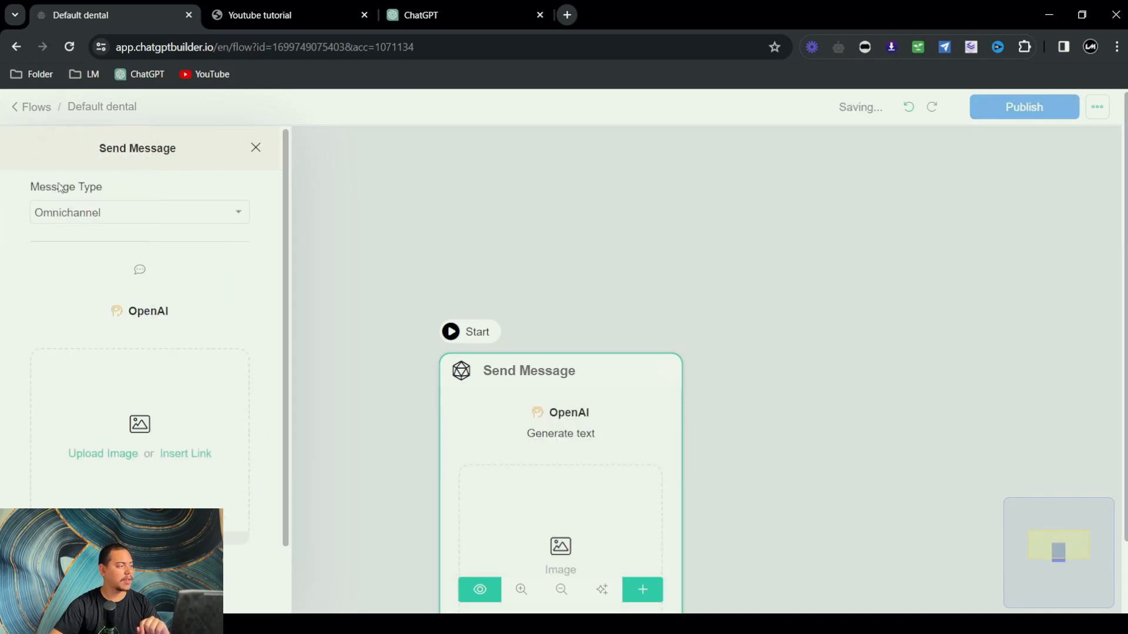
left_click(265, 359)
Step: Add an empty text block below the OpenAI action and set that action to Generate text with the GPT-3.5 16K model
left_click(141, 435)
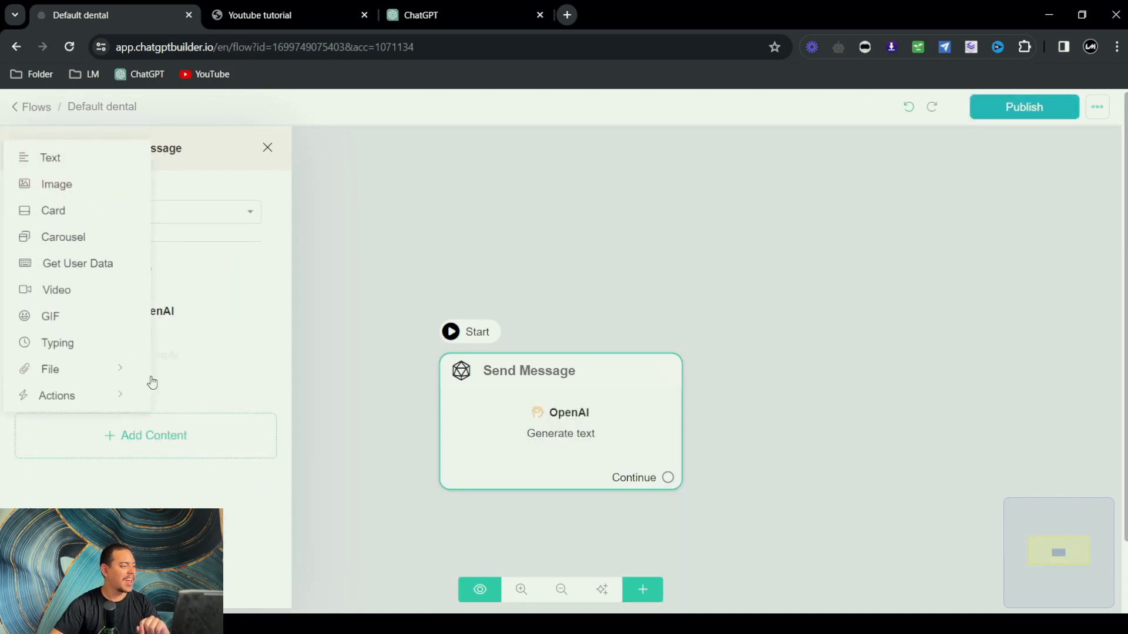
left_click(56, 157)
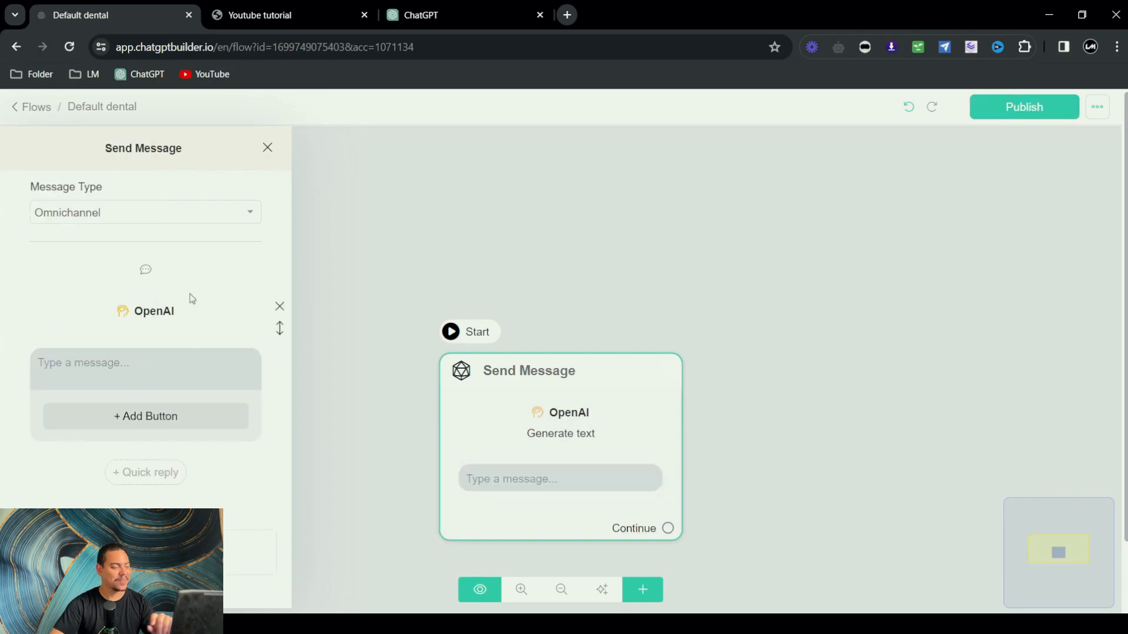
left_click(159, 309)
left_click(529, 190)
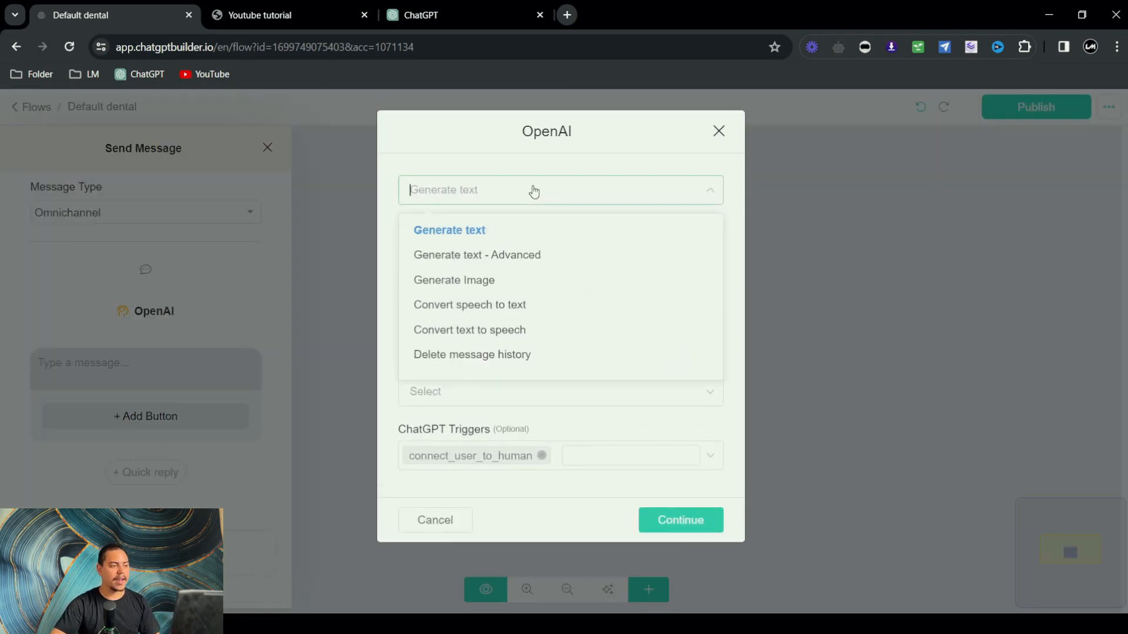
left_click(496, 242)
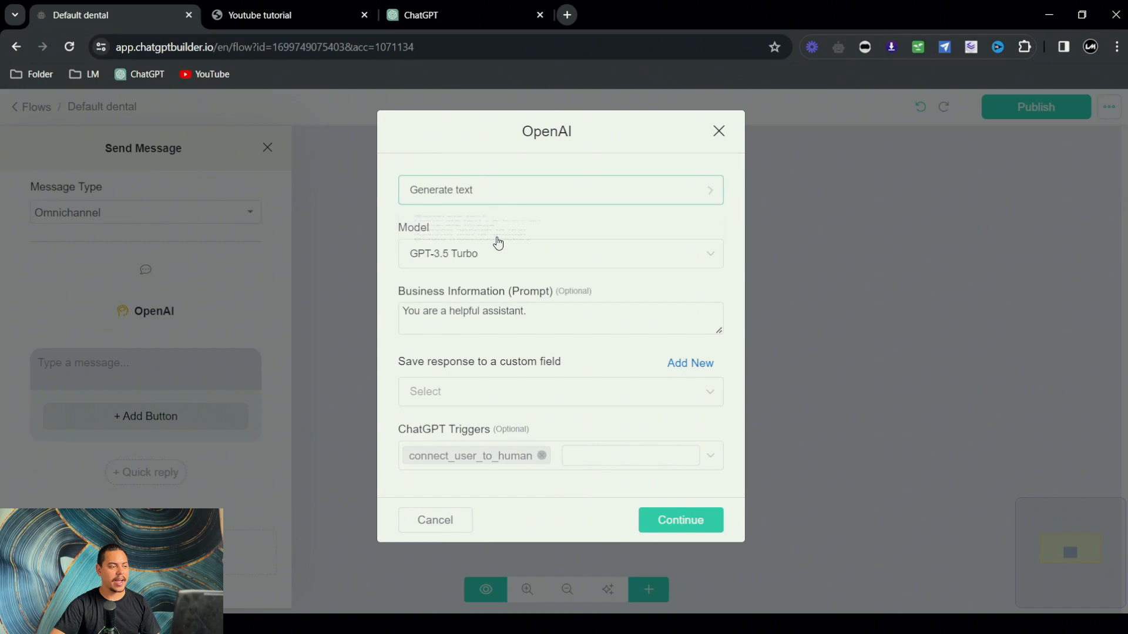
left_click(446, 259)
left_click(481, 319)
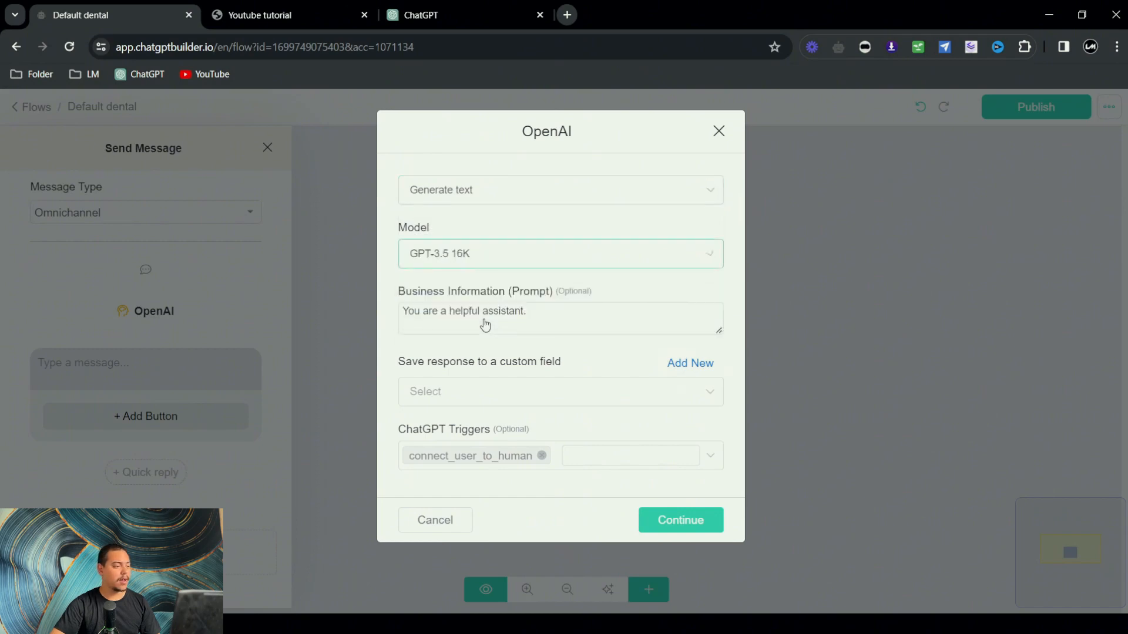
Step: Replace the OpenAI action's business information prompt with the dental clinic knowledge base copied from ChatGPT, and close the web chat preview
left_click_drag(529, 313, 379, 326)
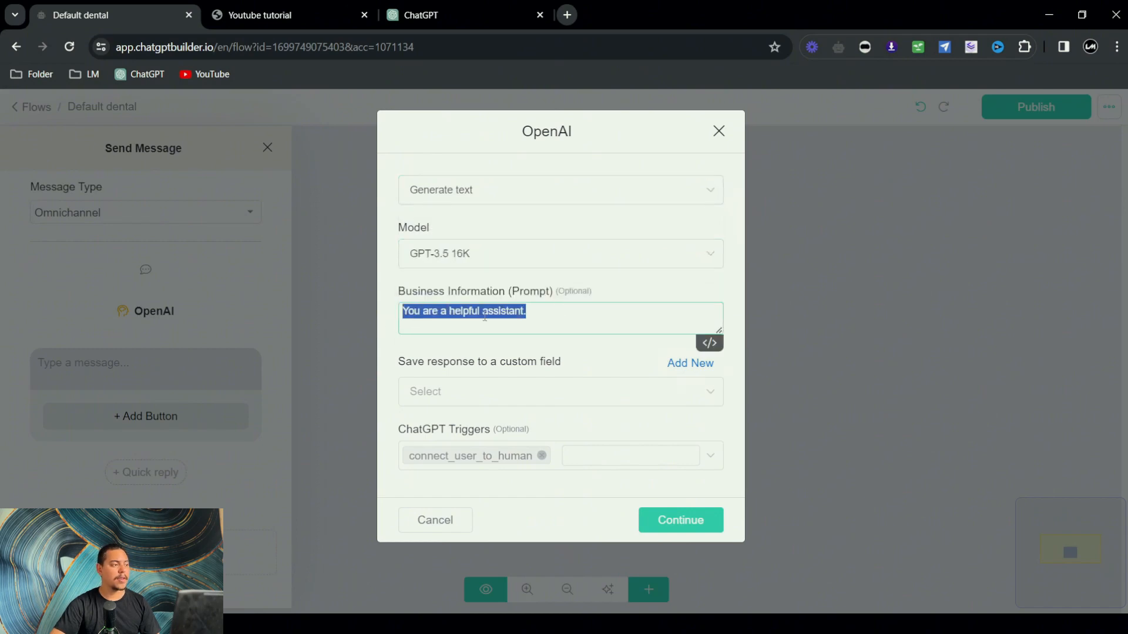
left_click(456, 15)
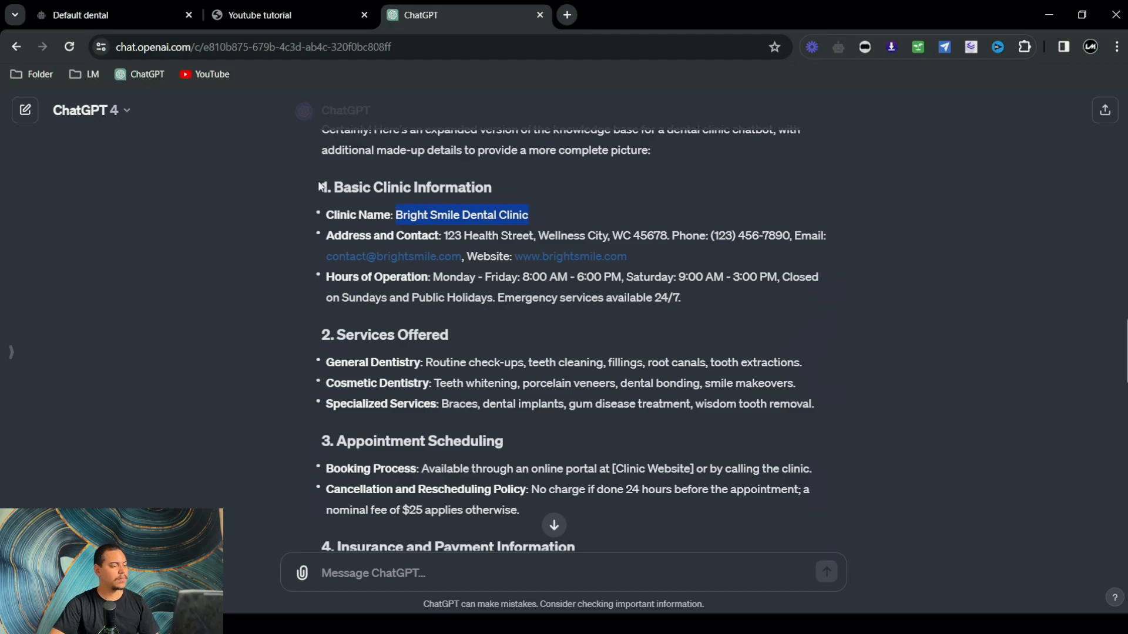
left_click_drag(320, 187, 756, 438)
scroll(514, 254, "down", 20)
left_click(274, 13)
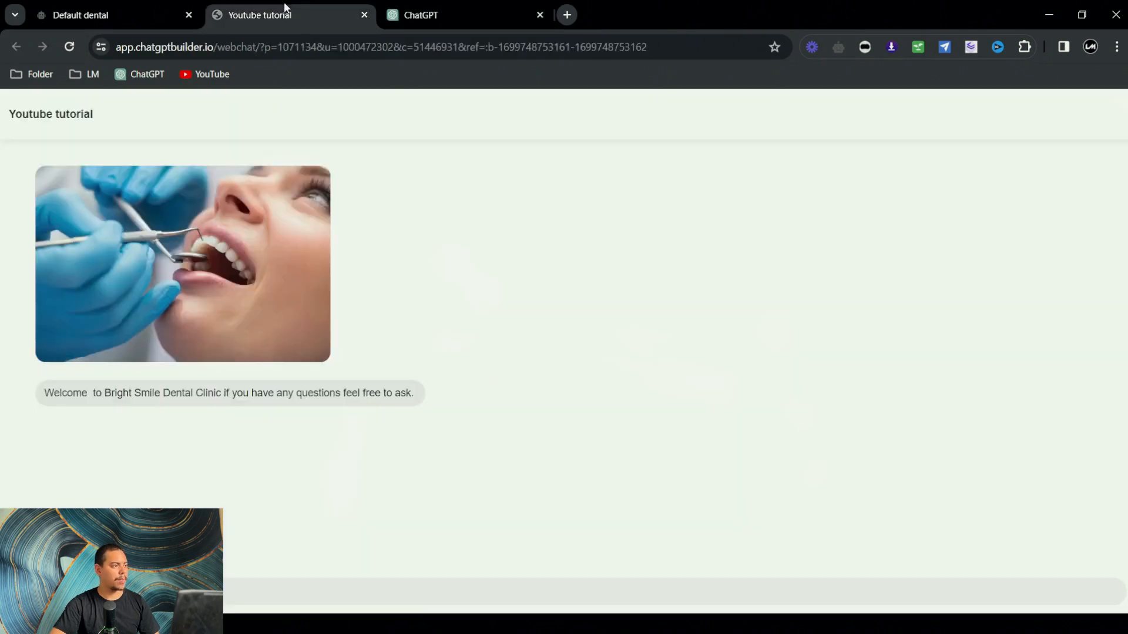
left_click(93, 16)
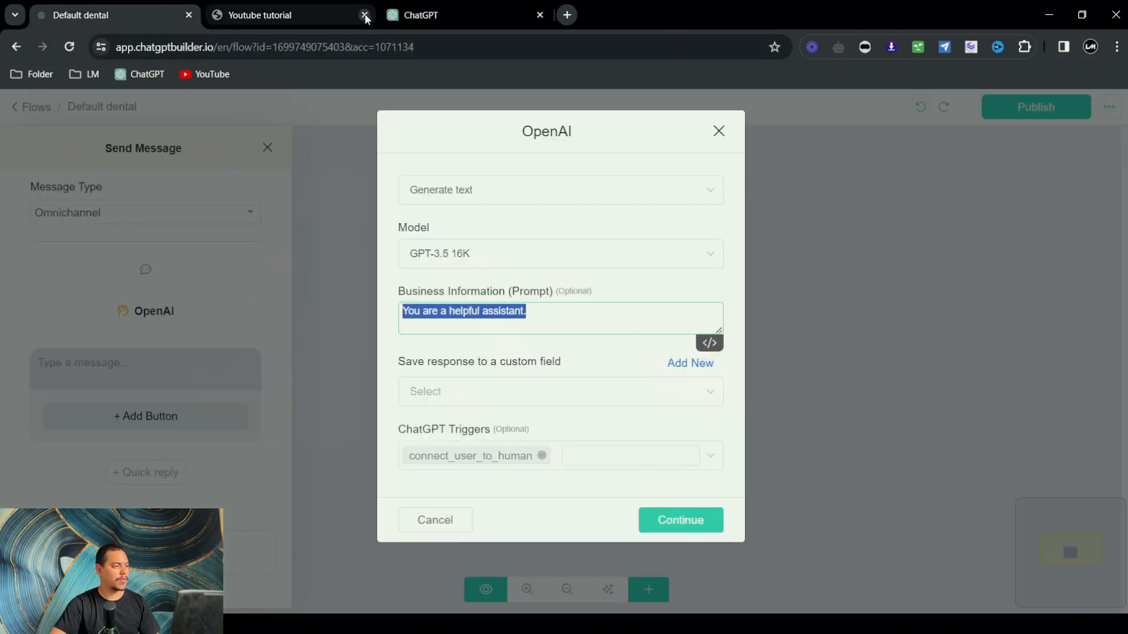
left_click(364, 15)
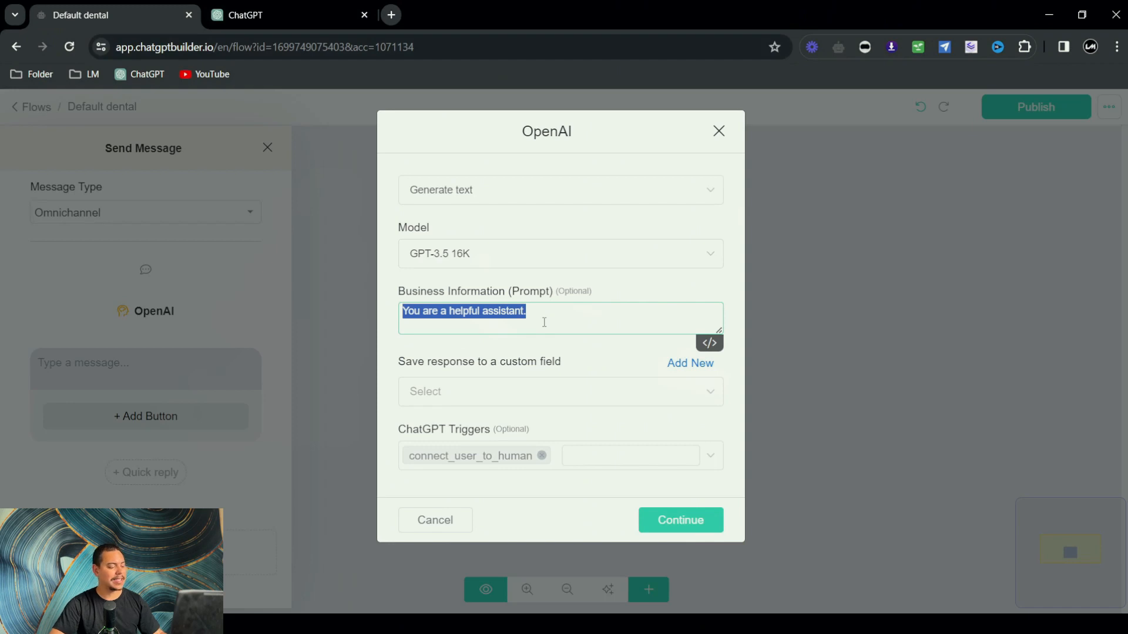
type("Advanced search feature implemented for quick information retrieval.")
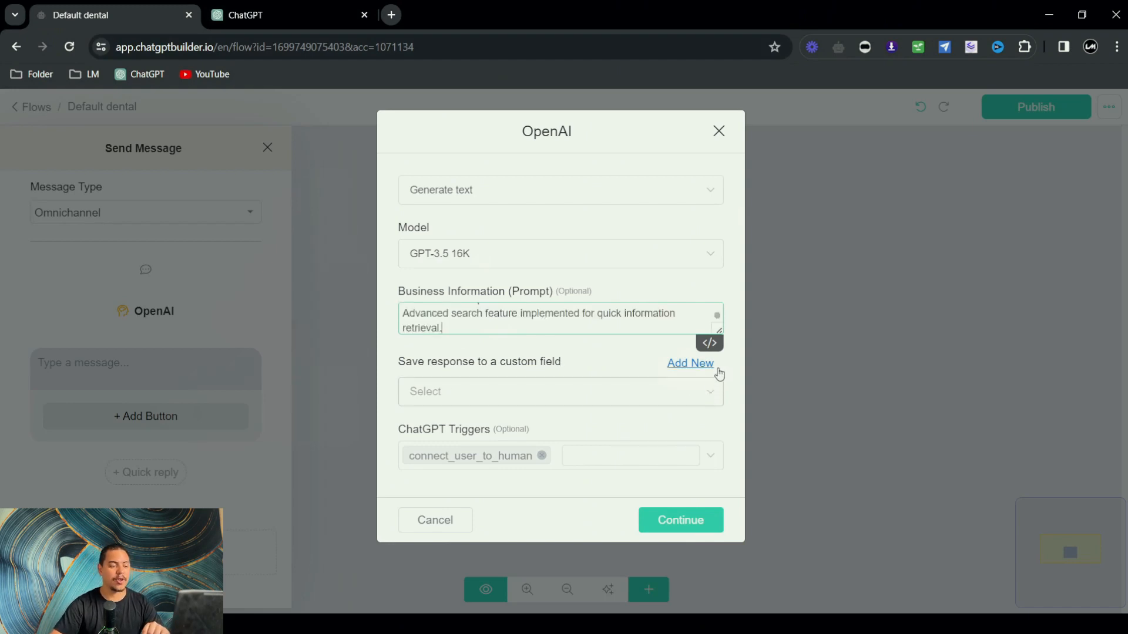
Step: Save the OpenAI response to the AIOutput custom field, check the pasted prompt and confirm the action's settings
left_click(617, 391)
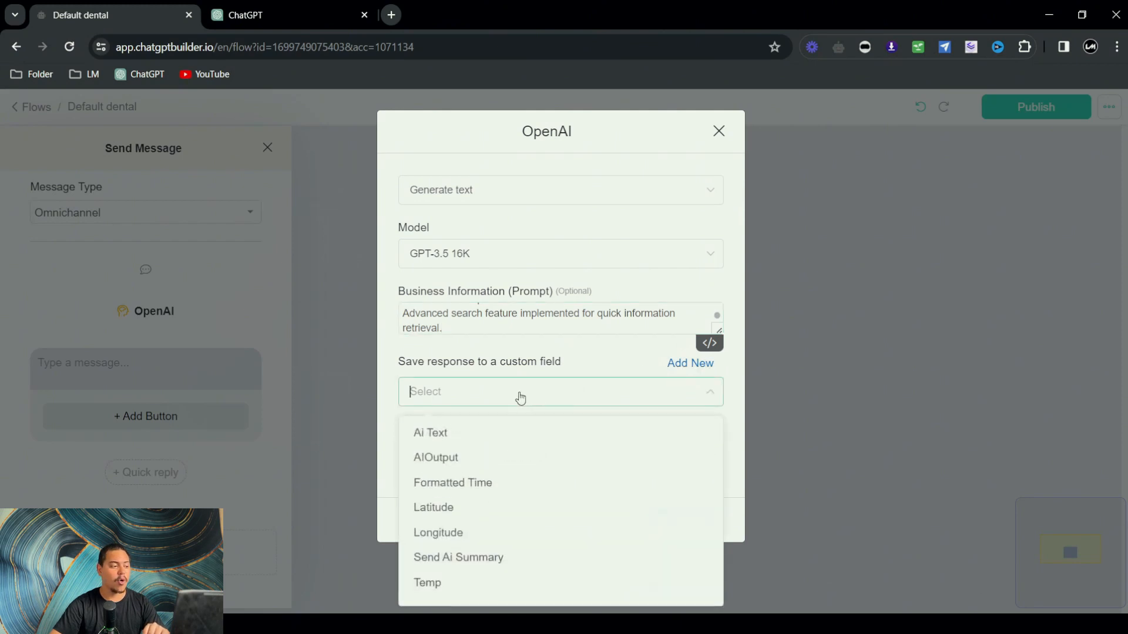
left_click(448, 459)
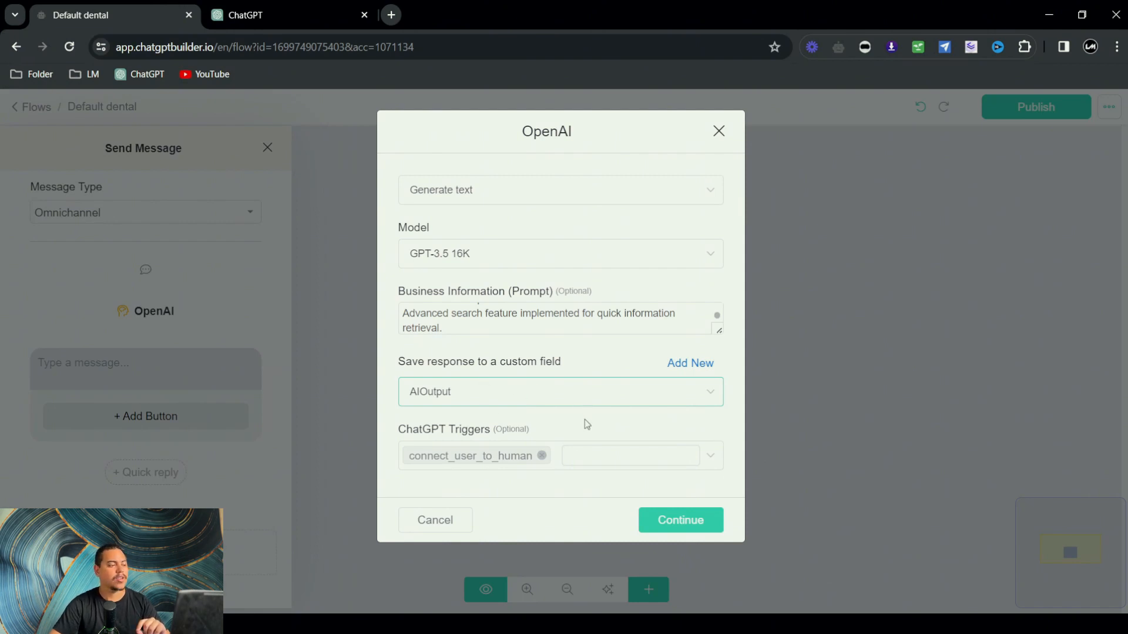
scroll(474, 323, "up", 5)
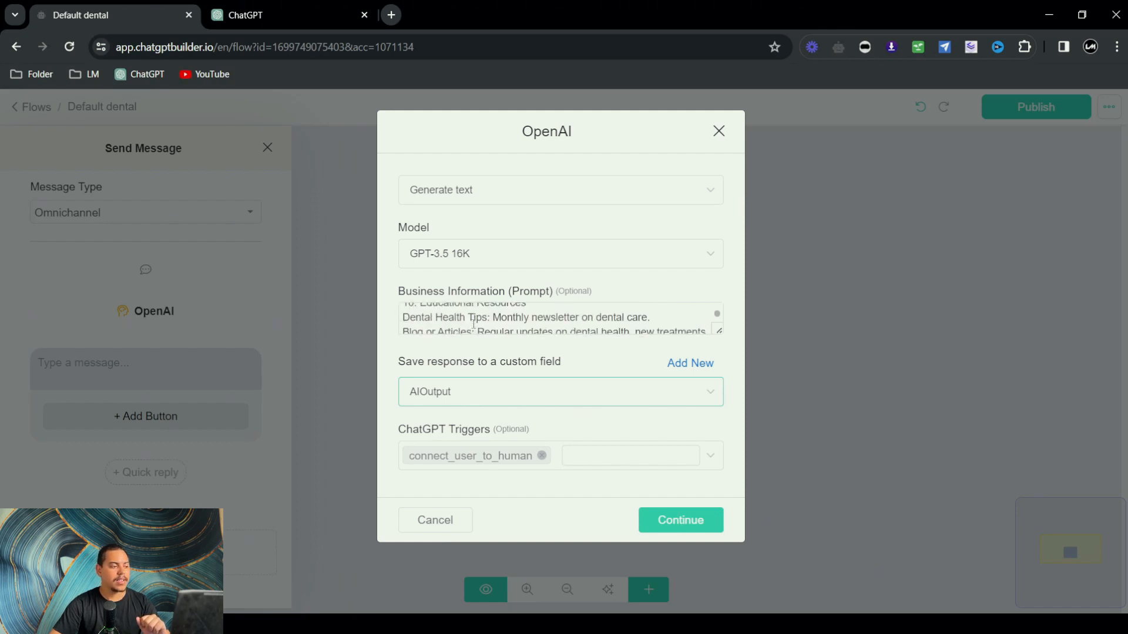
scroll(473, 325, "down", 5)
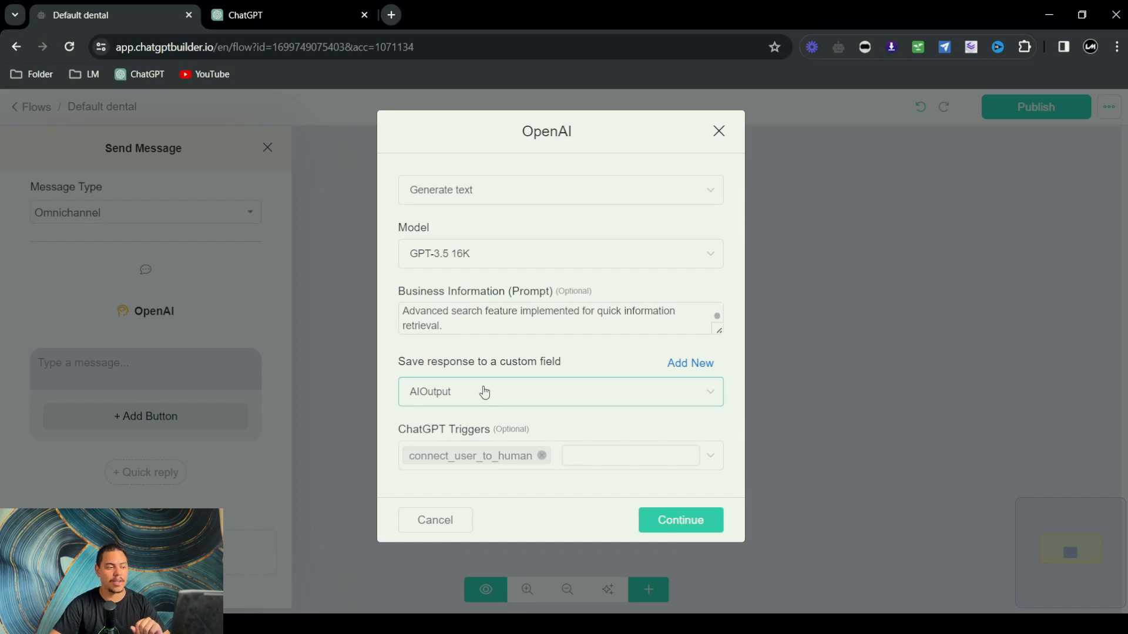
left_click(680, 517)
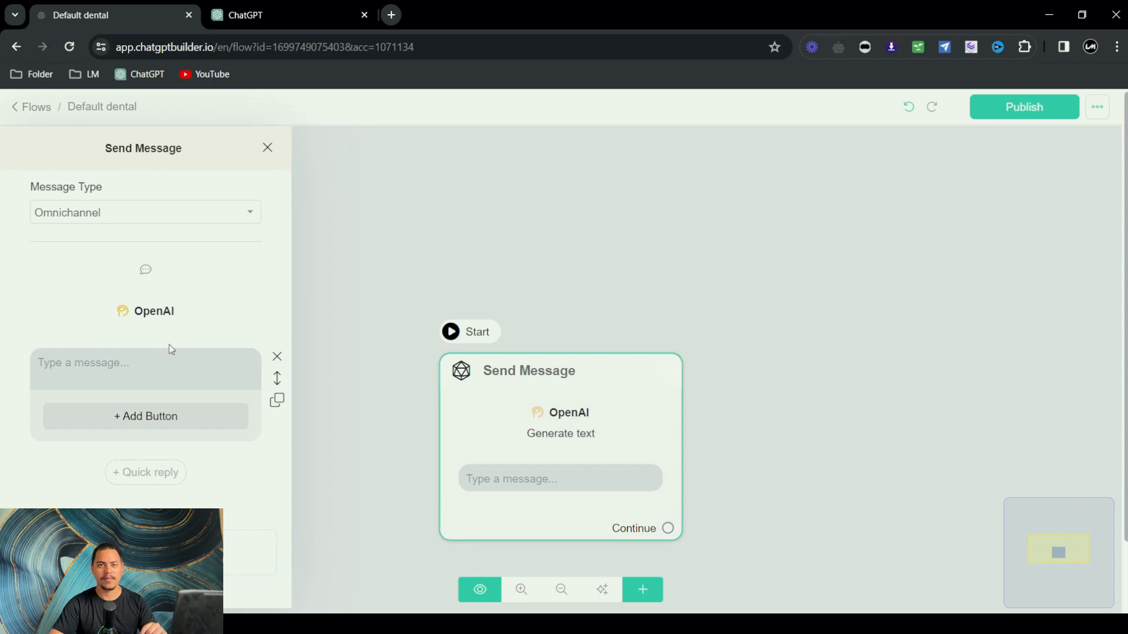
Step: Insert the AIOutput custom field variable as the content of the text block below the OpenAI action
left_click(165, 384)
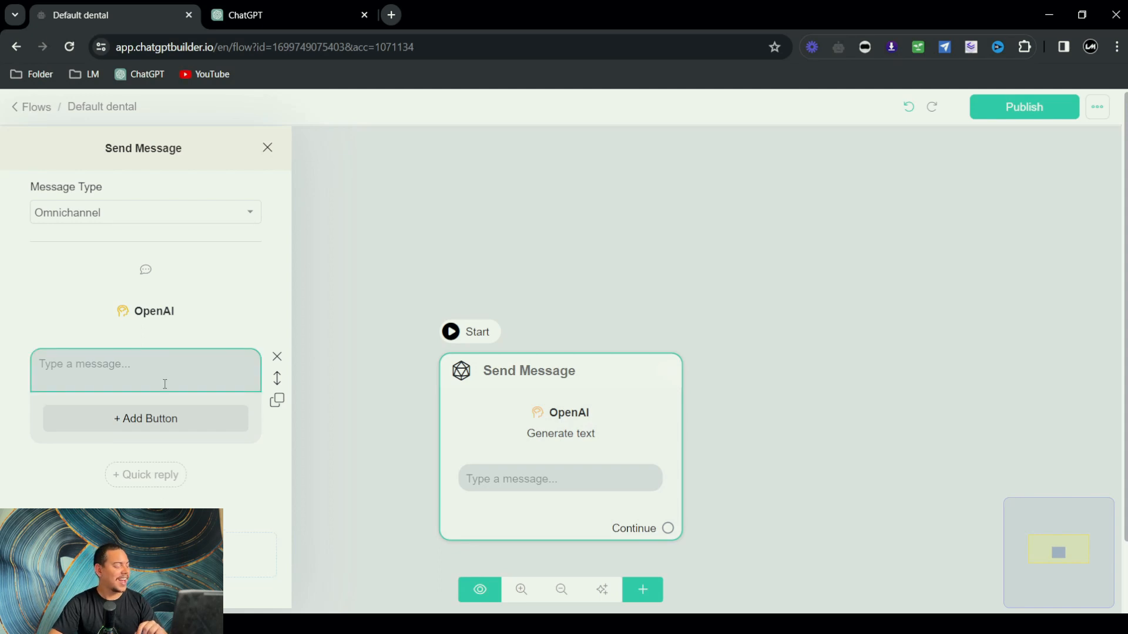
left_click(124, 373)
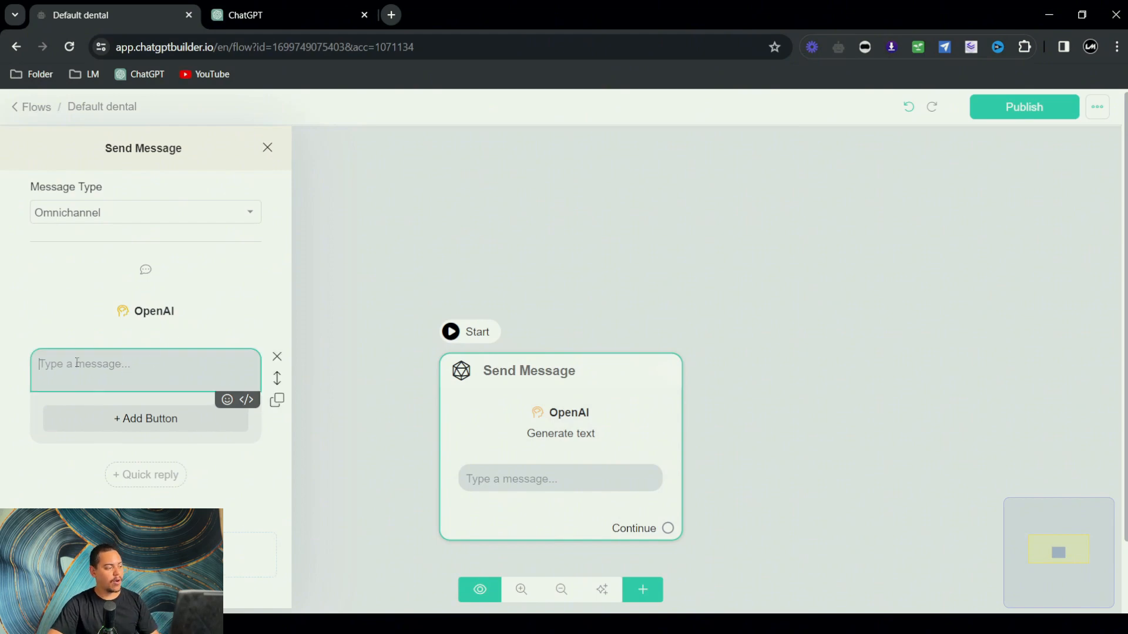
left_click(246, 400)
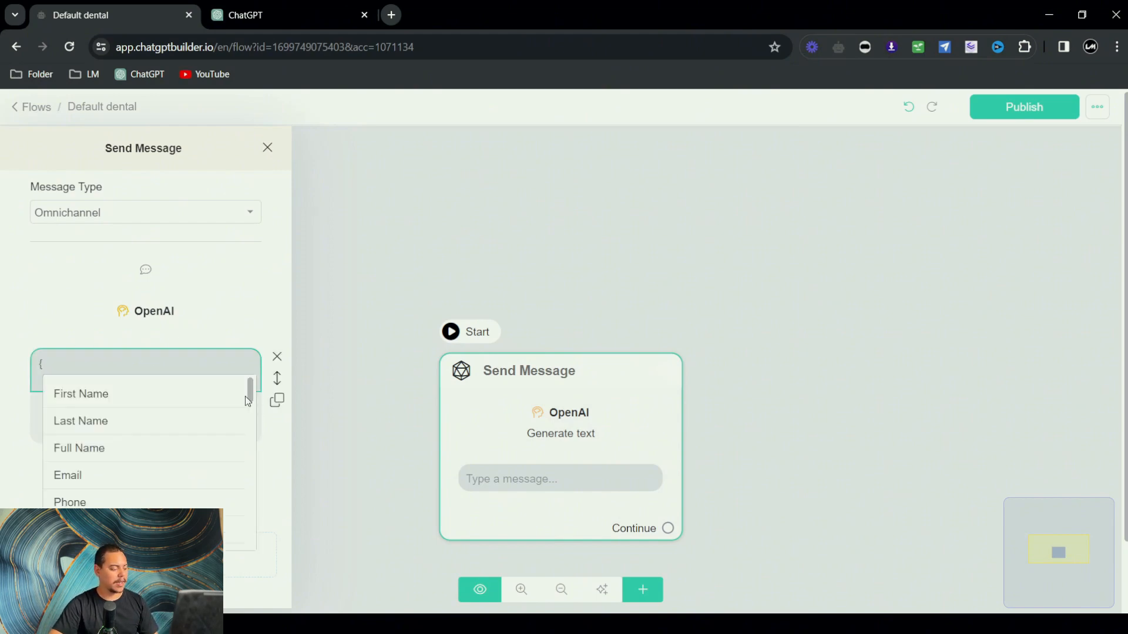
type("ai")
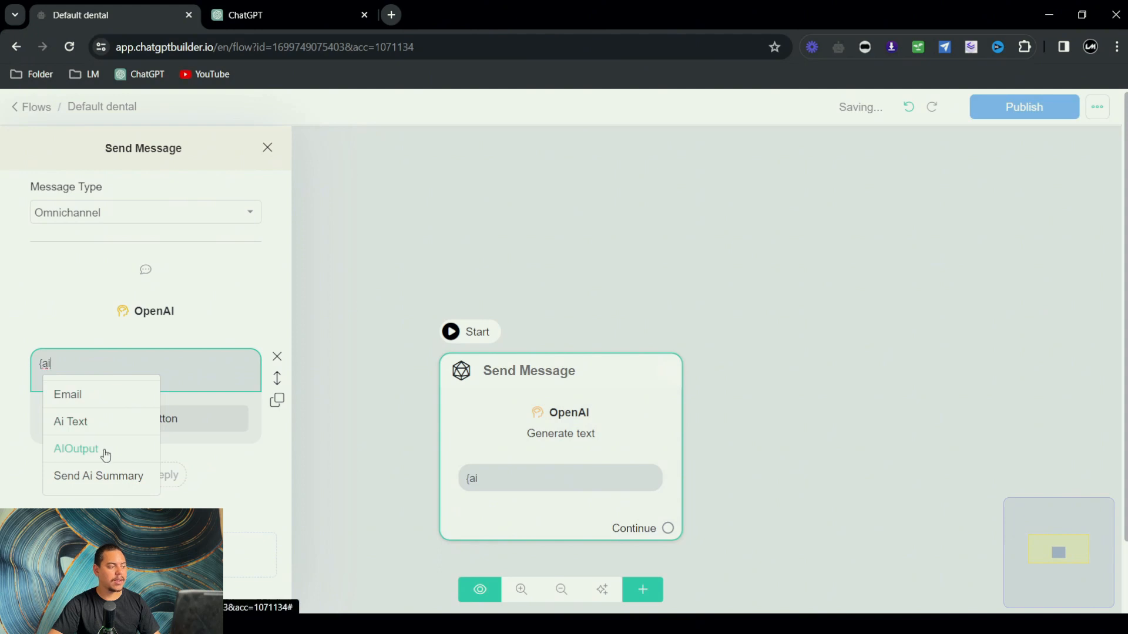
left_click(106, 449)
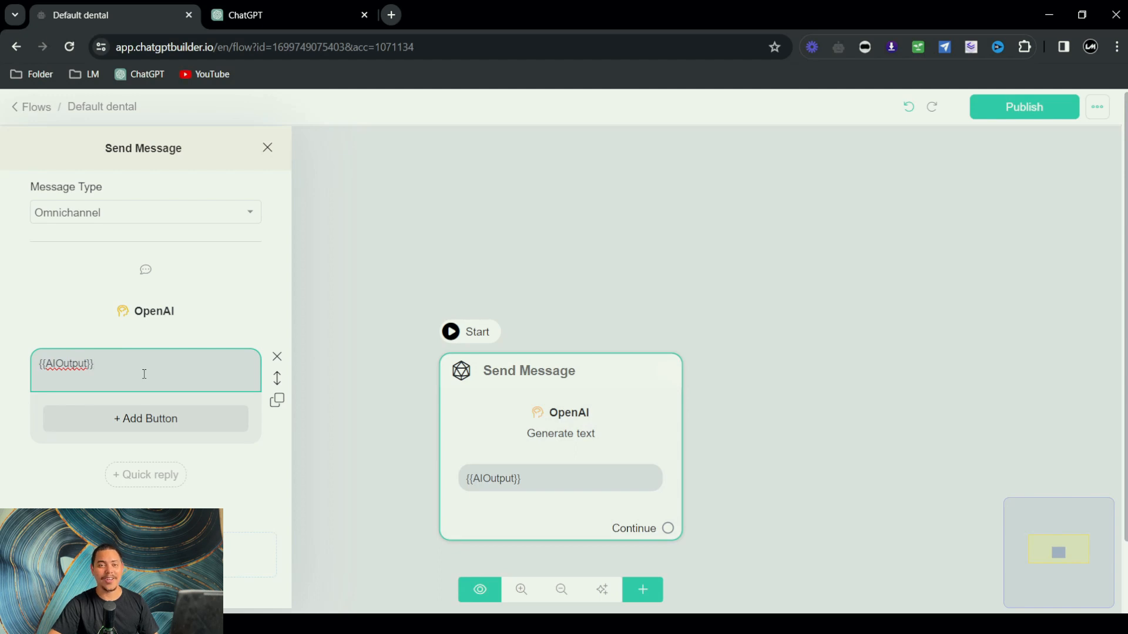
left_click_drag(115, 371, 36, 376)
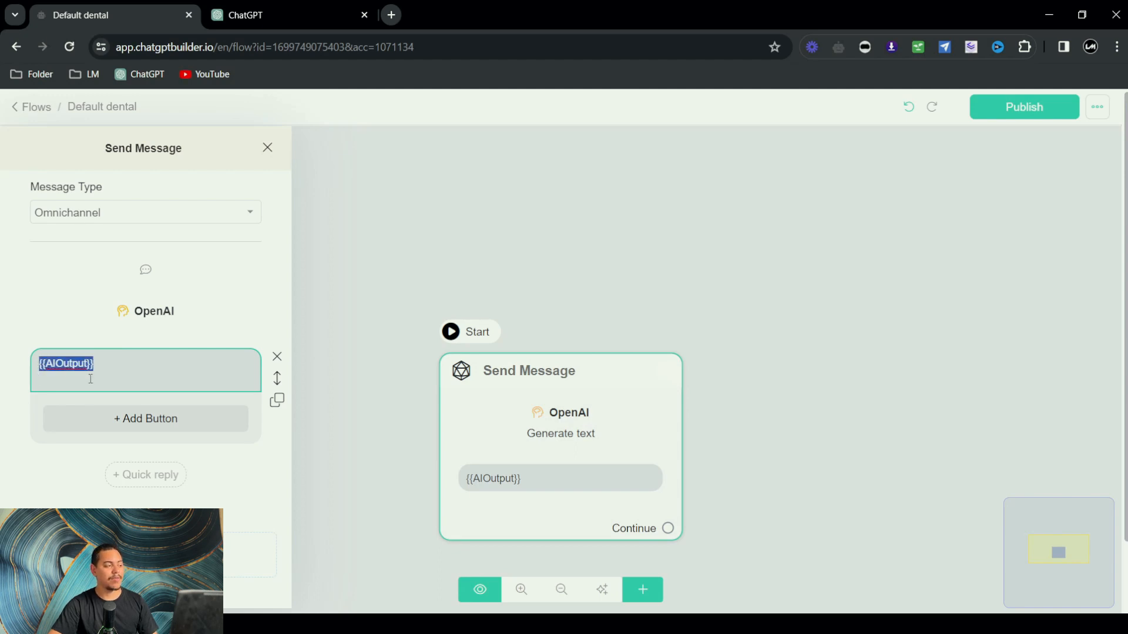
left_click(116, 365)
left_click_drag(127, 363, 37, 364)
left_click(124, 372)
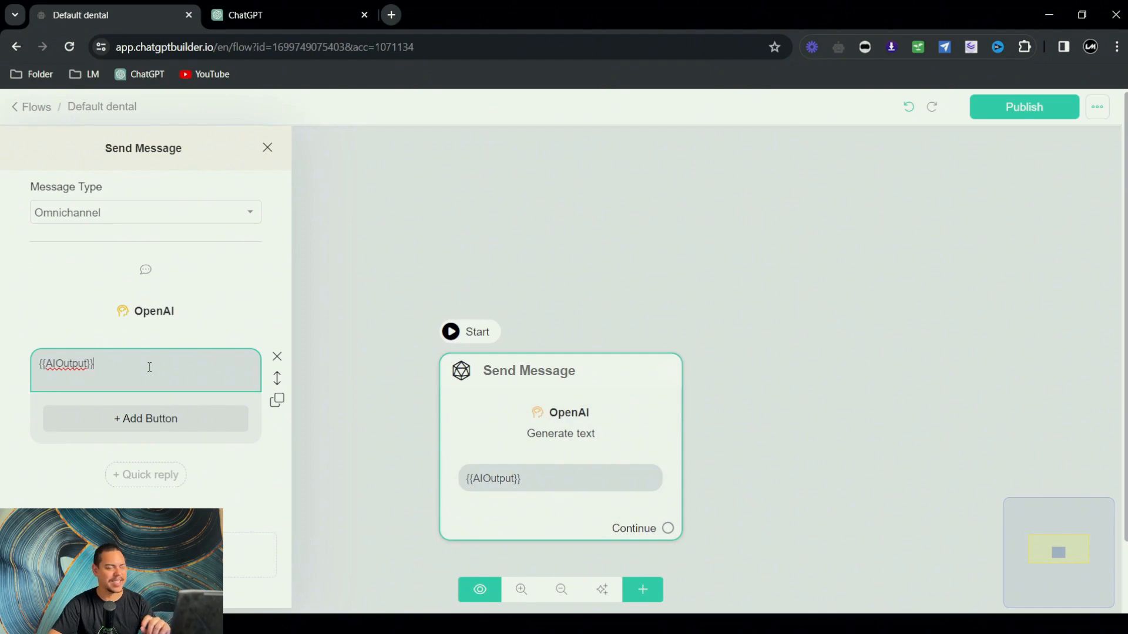
left_click(242, 498)
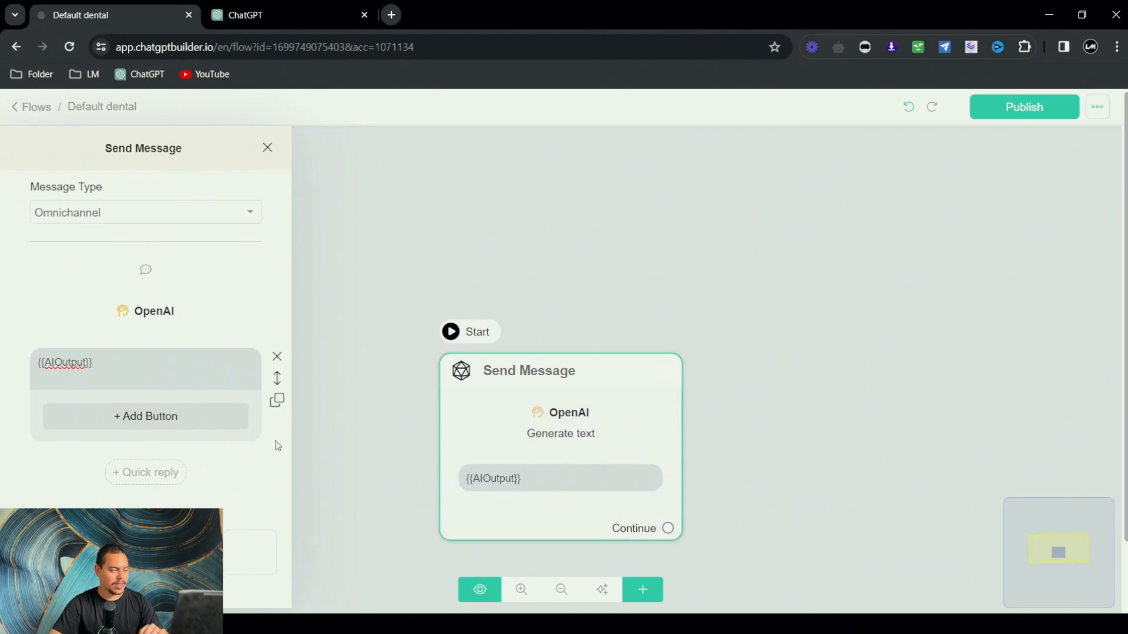
Step: Close the Send Message settings of the Default dental flow, recenter the flow on the canvas and return to the flows list
scroll(274, 442, "down", 2)
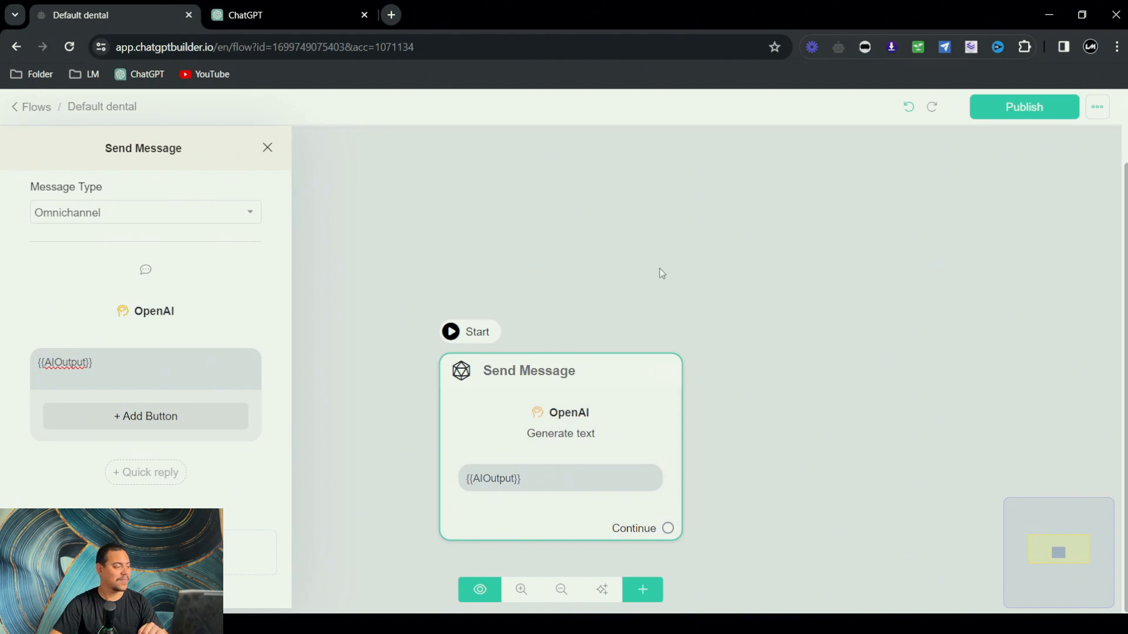
left_click(618, 288)
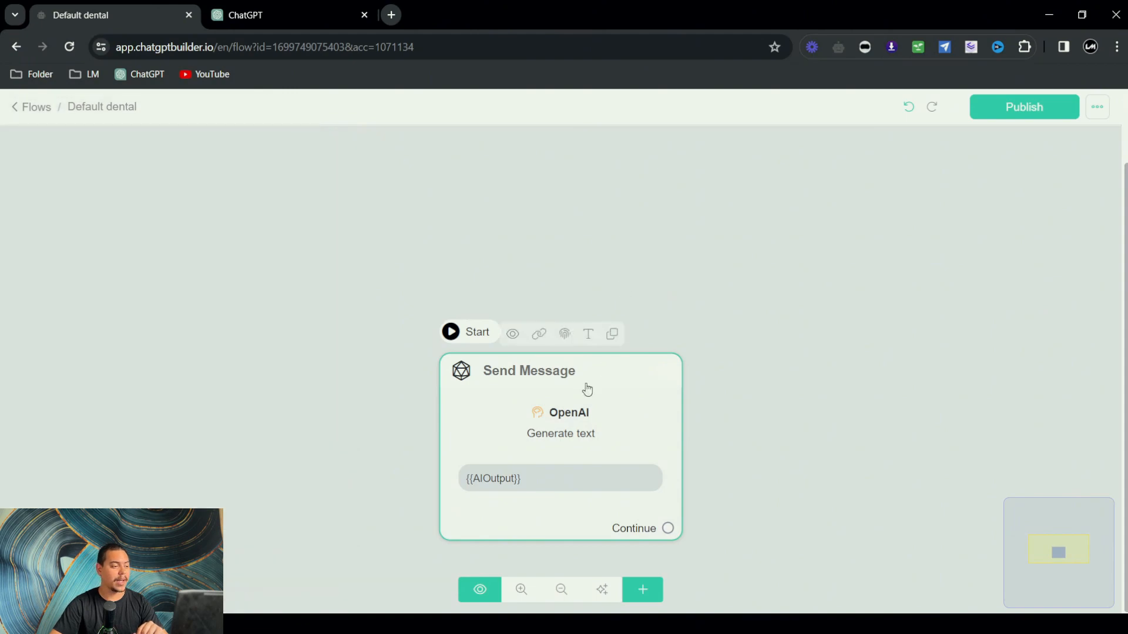
left_click_drag(587, 390, 570, 292)
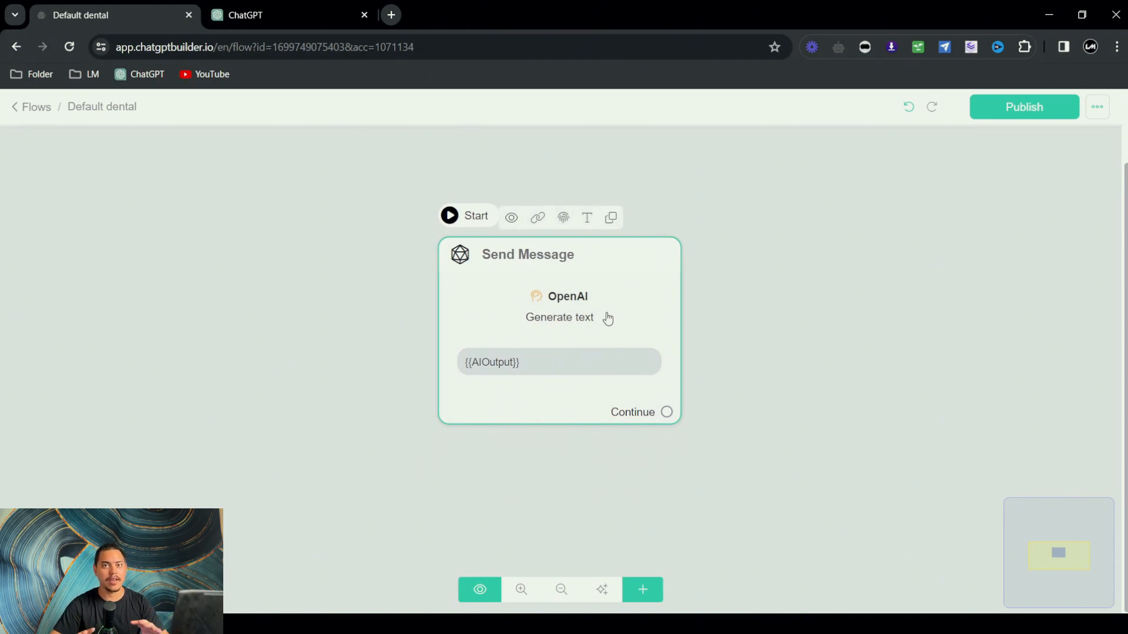
left_click_drag(608, 319, 587, 335)
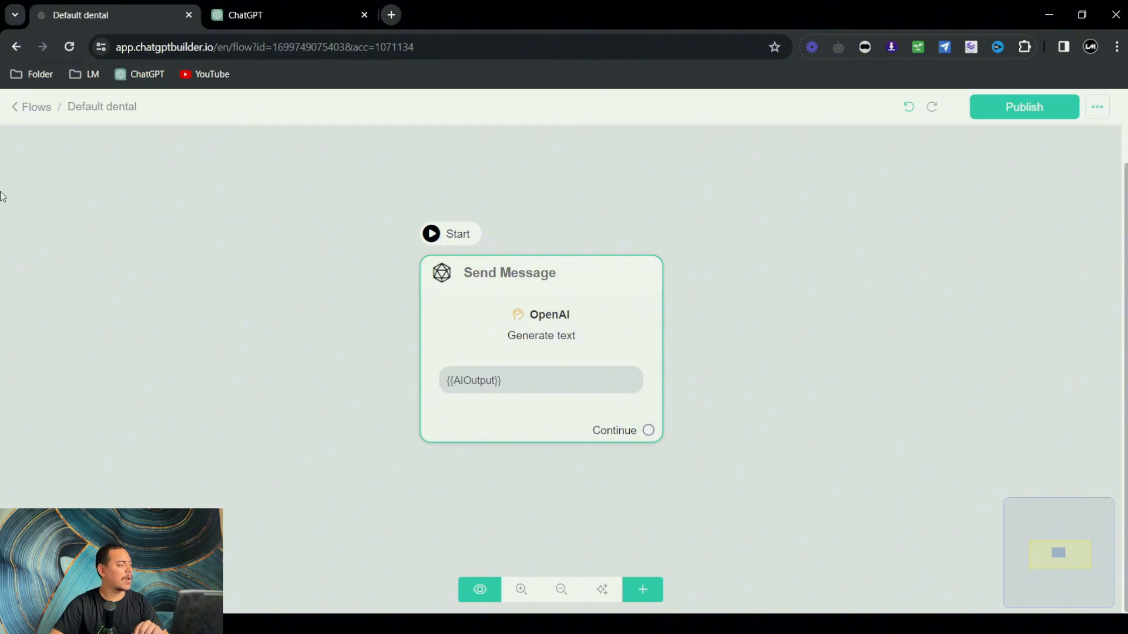
left_click(27, 109)
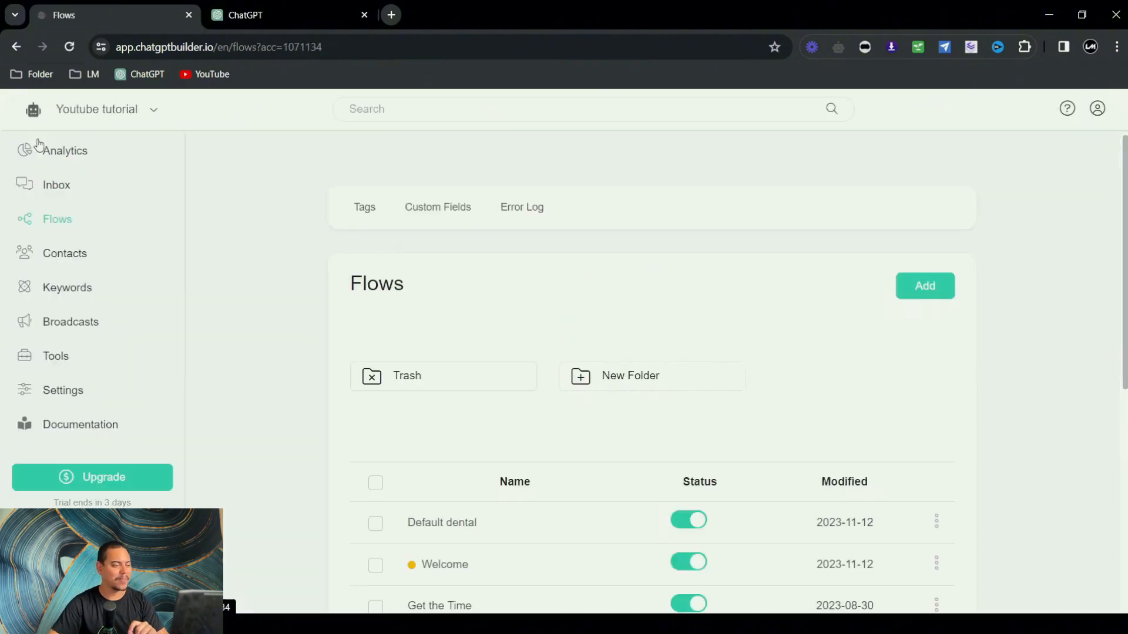
scroll(742, 297, "down", 3)
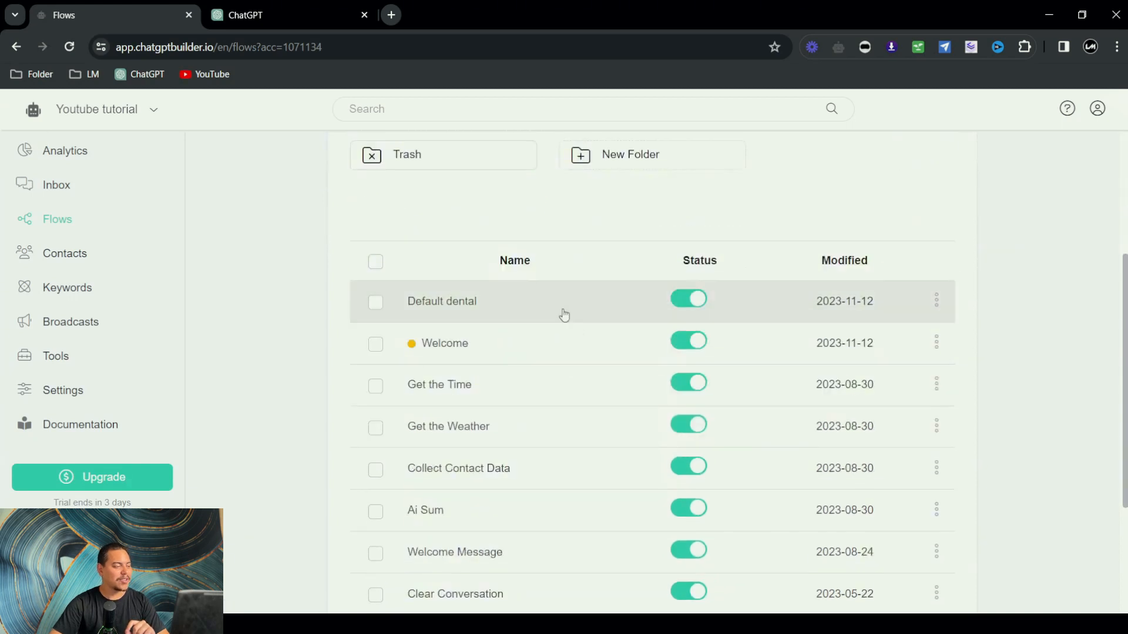
Step: Set the chatbot's general Default Reply to the Default dental flow and save the settings
left_click(55, 392)
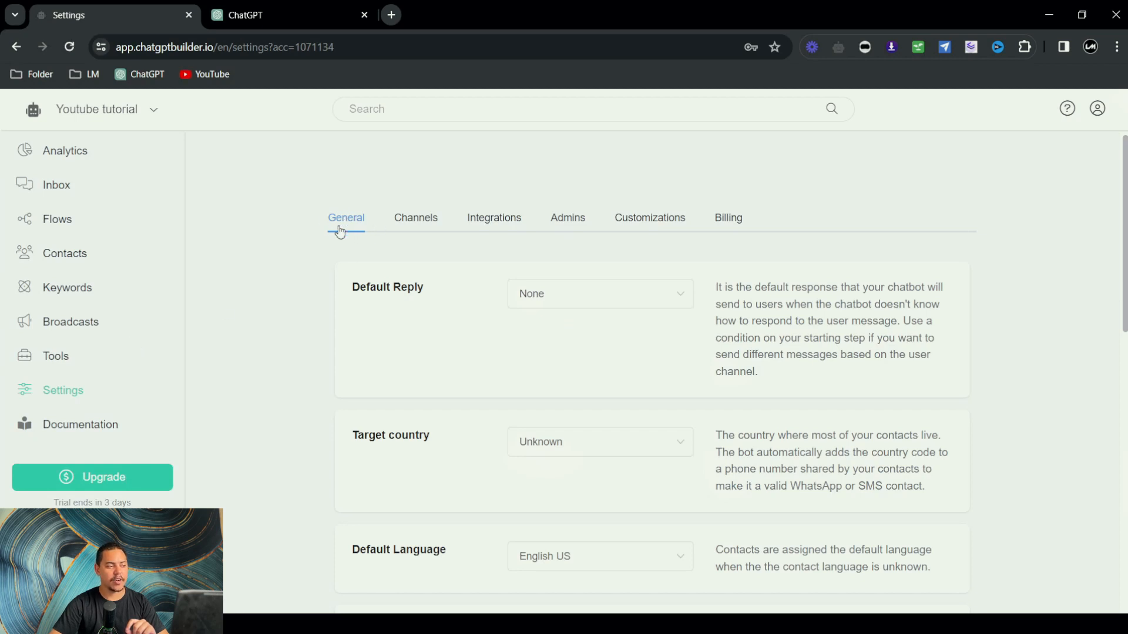
left_click_drag(344, 293, 435, 289)
left_click(436, 289)
left_click(517, 296)
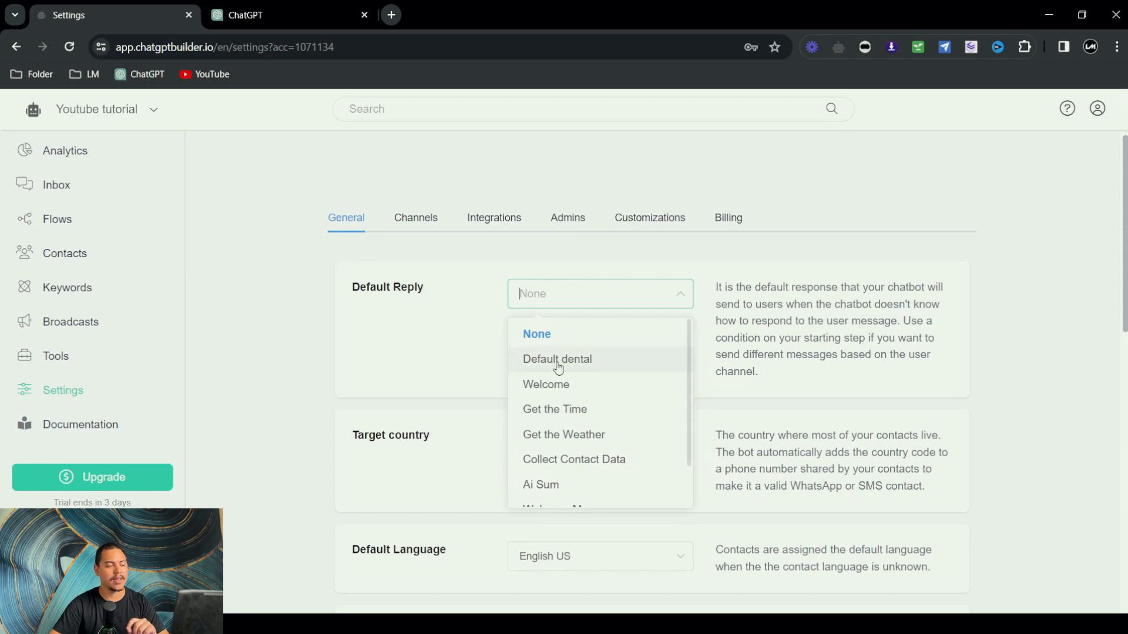
left_click(596, 361)
left_click(1055, 119)
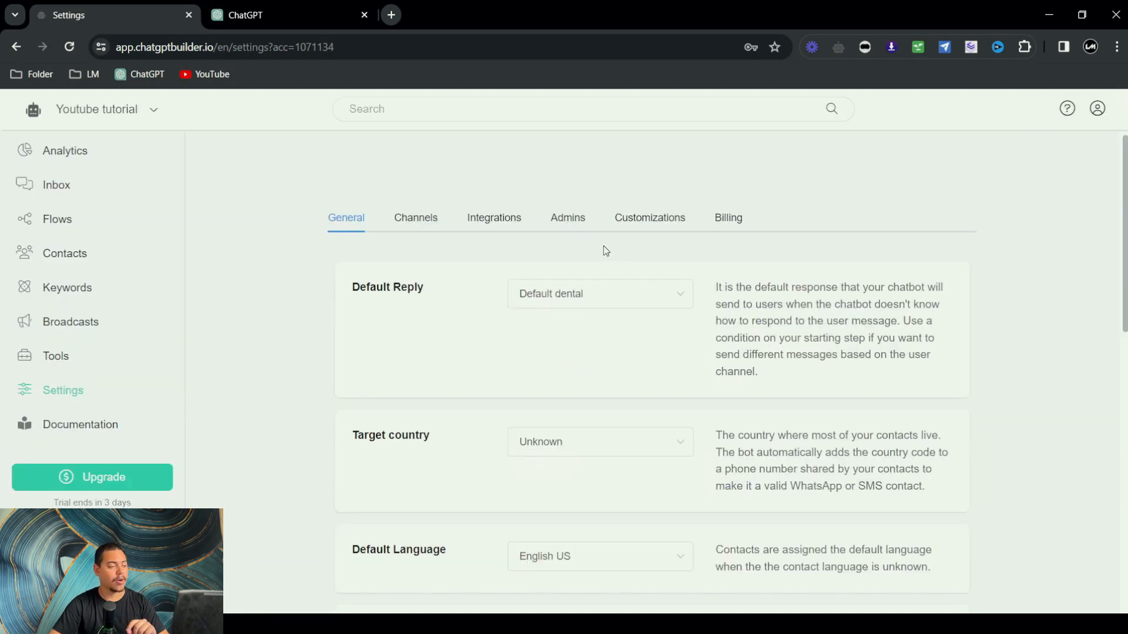
Step: Open the OpenAI ChatGPT integration settings and locate the Default Reply option
left_click(521, 231)
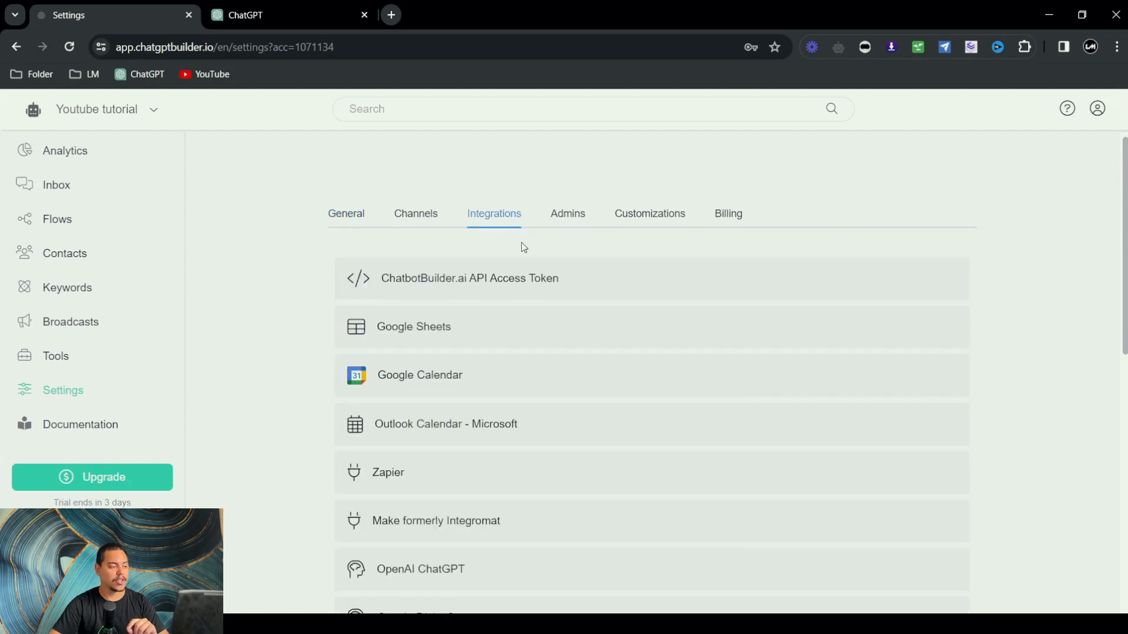
scroll(521, 247, "down", 5)
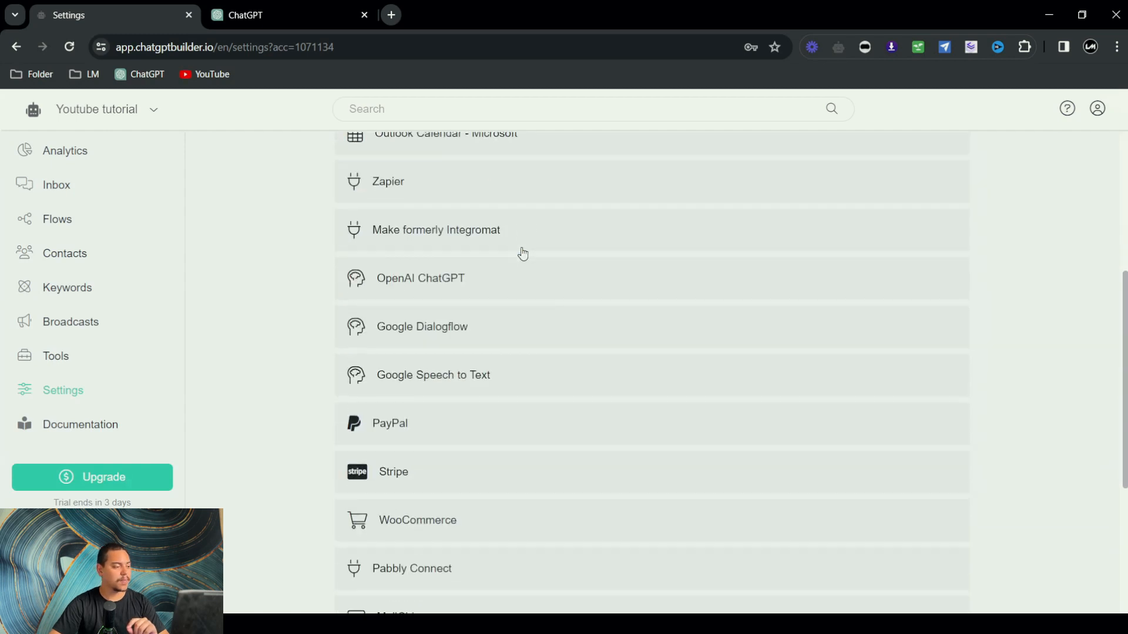
left_click(502, 288)
scroll(497, 276, "down", 2)
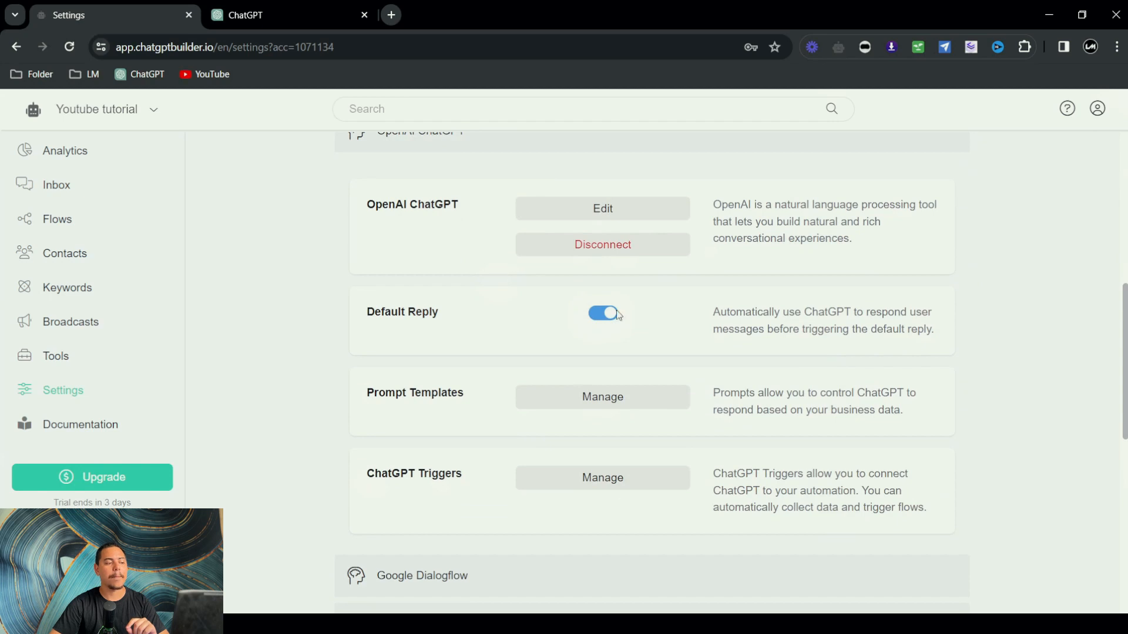
left_click_drag(378, 322, 604, 310)
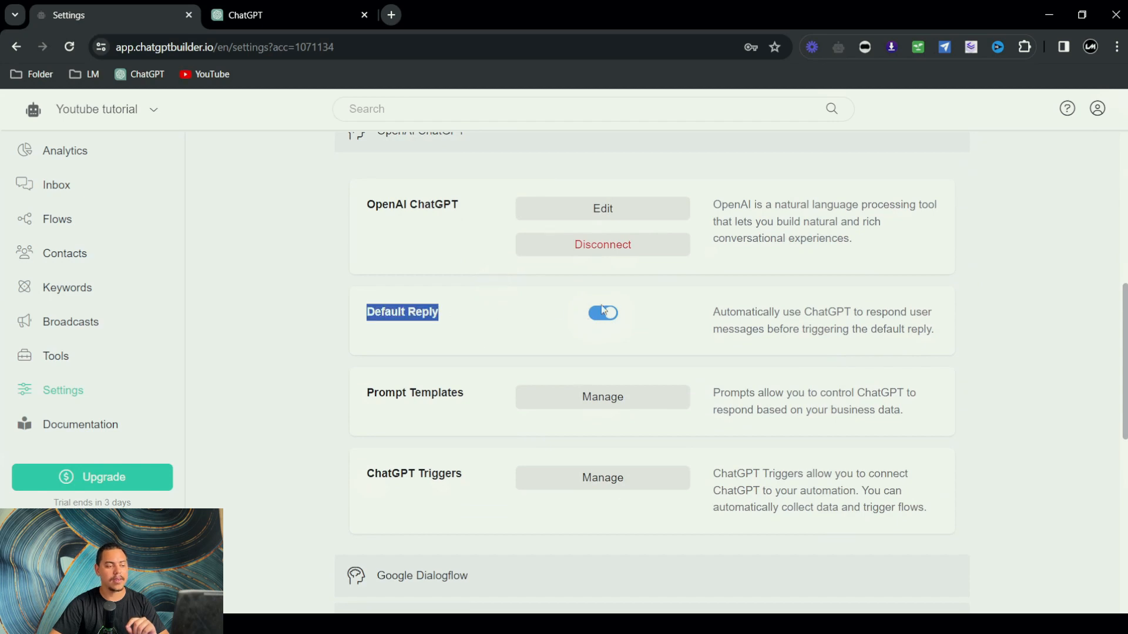
left_click(604, 312)
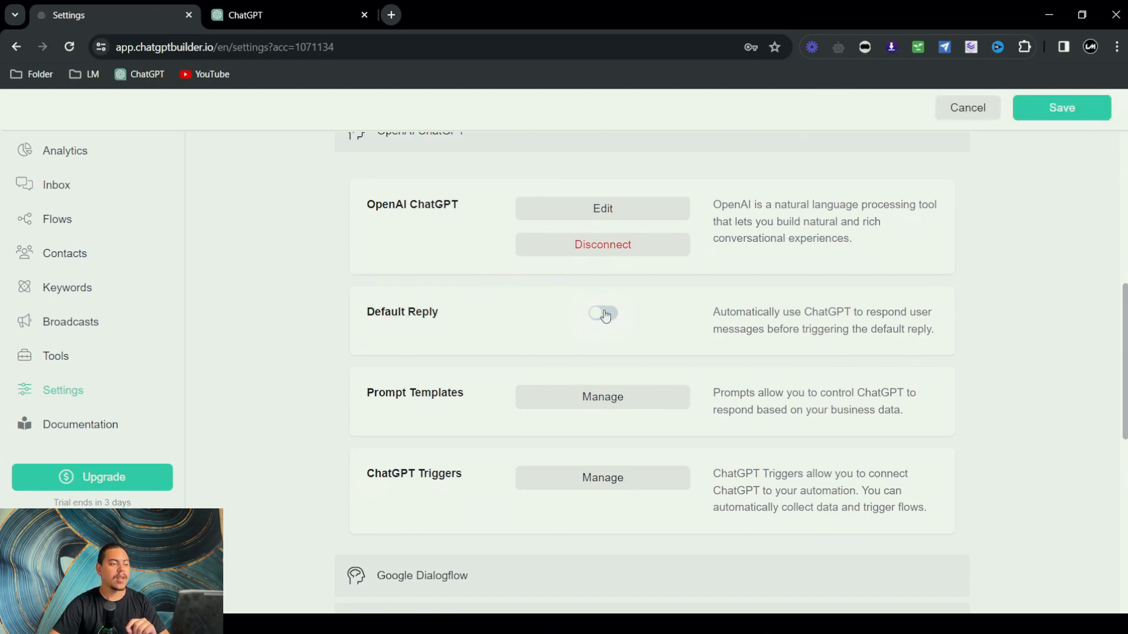
left_click(606, 316)
left_click(606, 316)
left_click(606, 315)
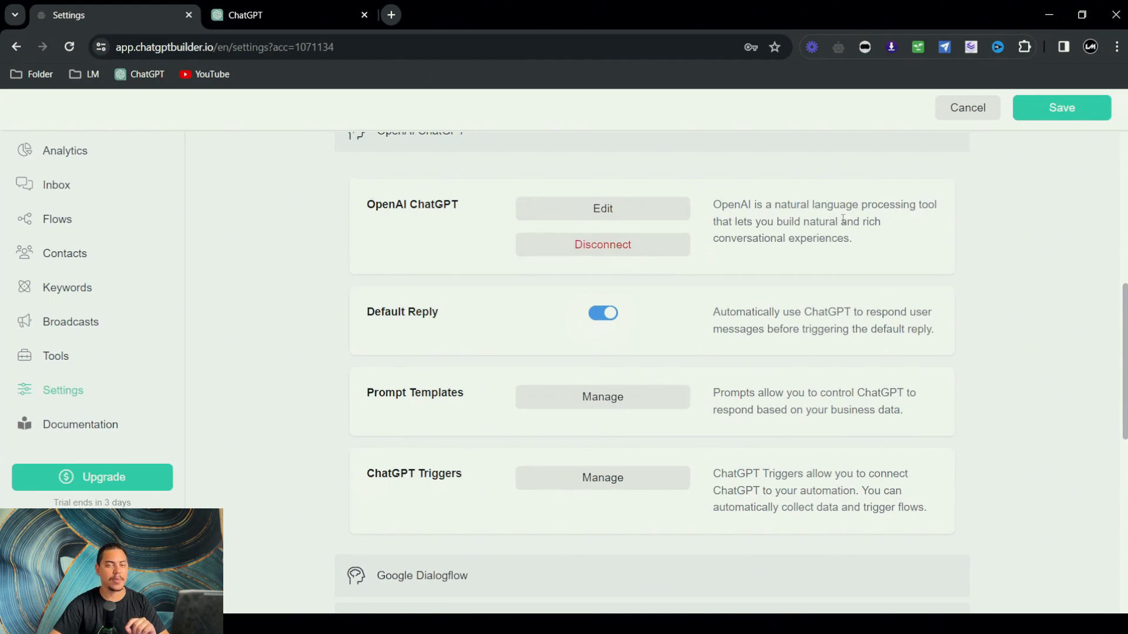
Step: Review the business information prompt in the OpenAI ChatGPT integration's settings and close them without changes
left_click(586, 212)
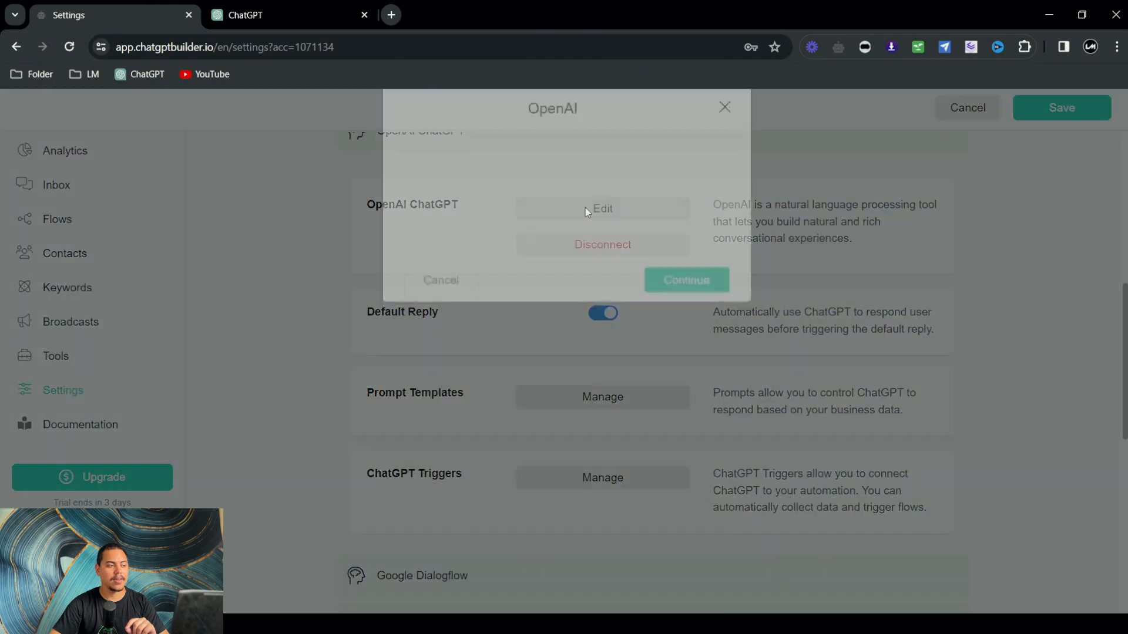
left_click_drag(594, 233, 418, 201)
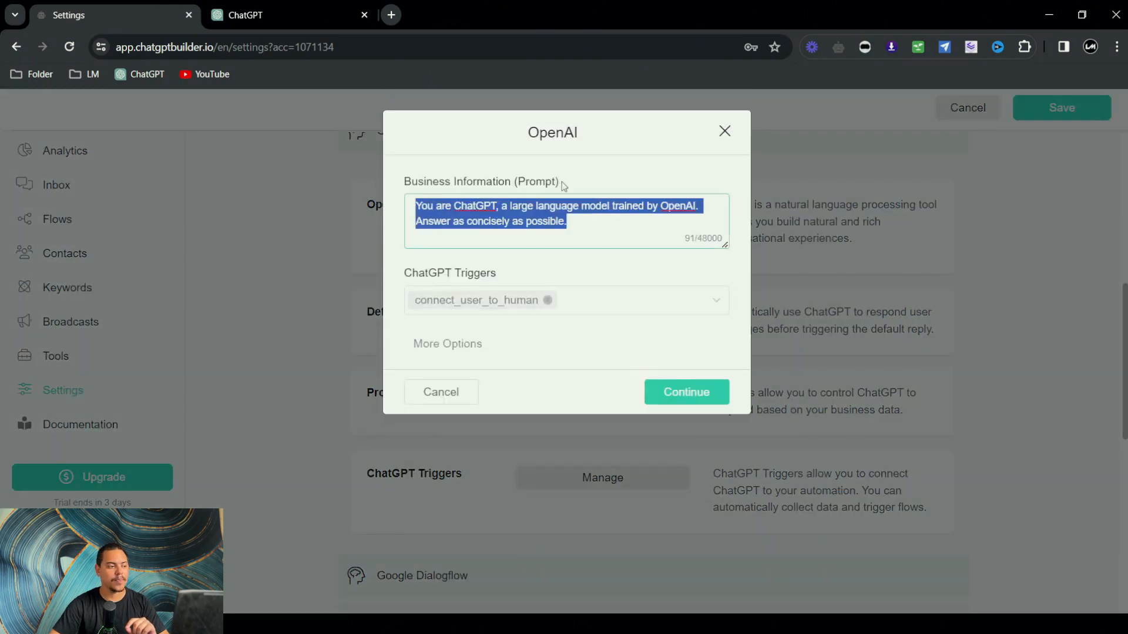
left_click(592, 226)
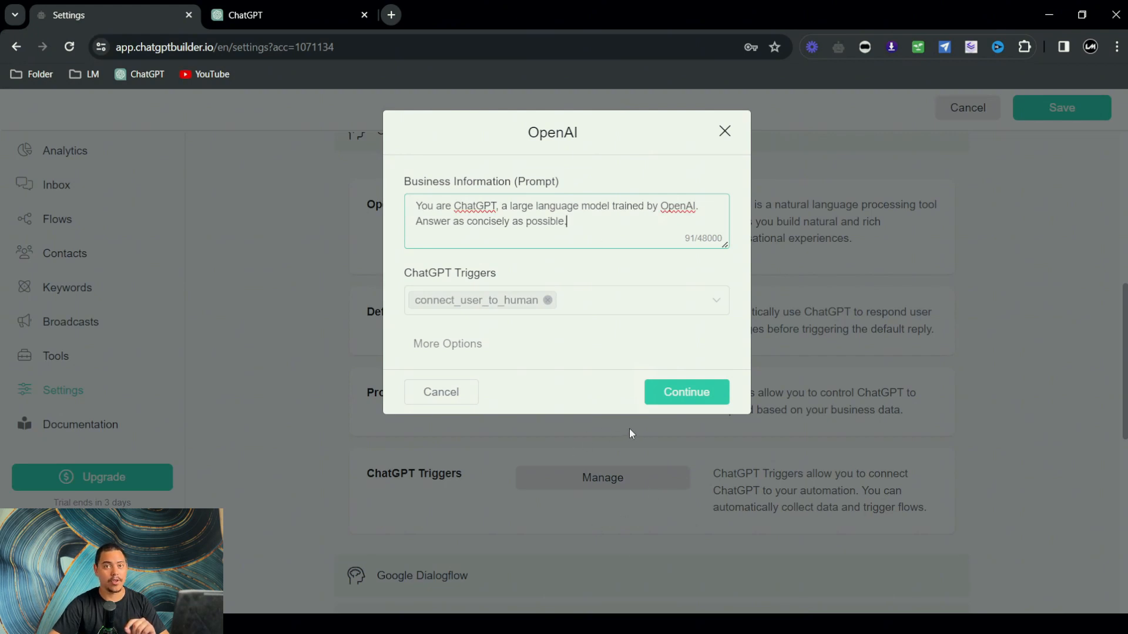
left_click(638, 207)
left_click_drag(582, 222, 379, 208)
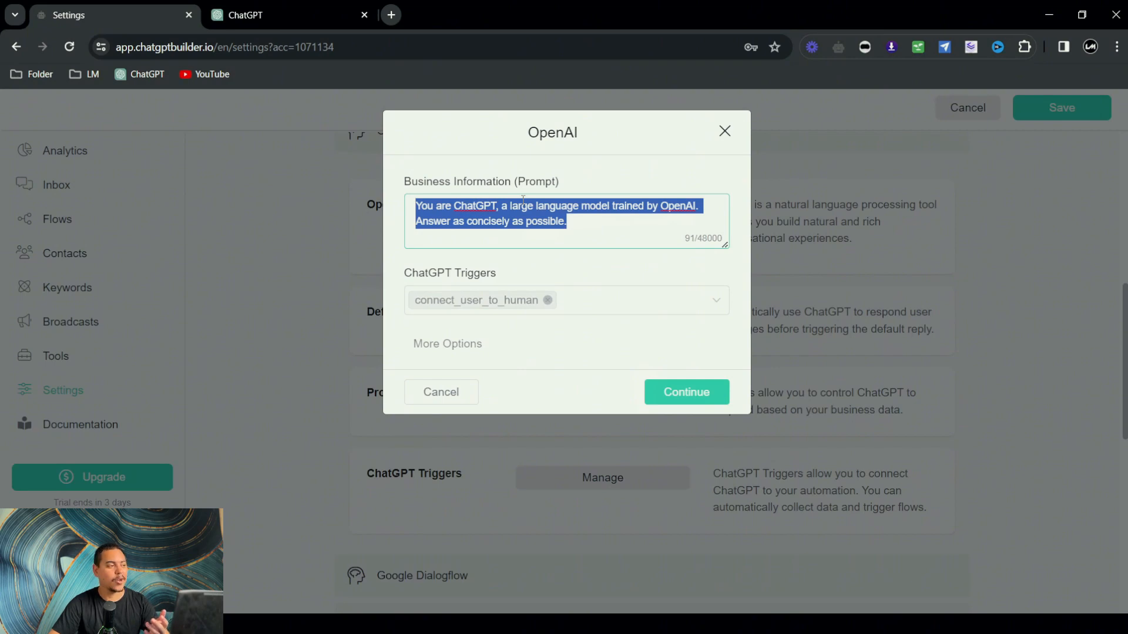
left_click(725, 131)
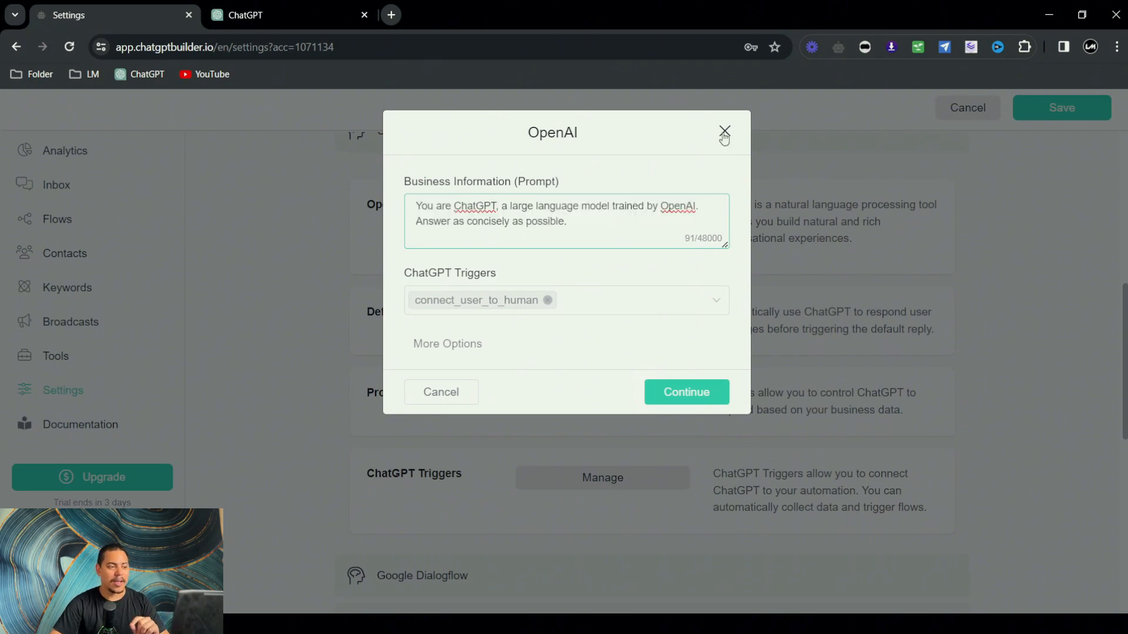
Step: Disable the Default Reply option of the OpenAI ChatGPT integration and save the settings
left_click(605, 315)
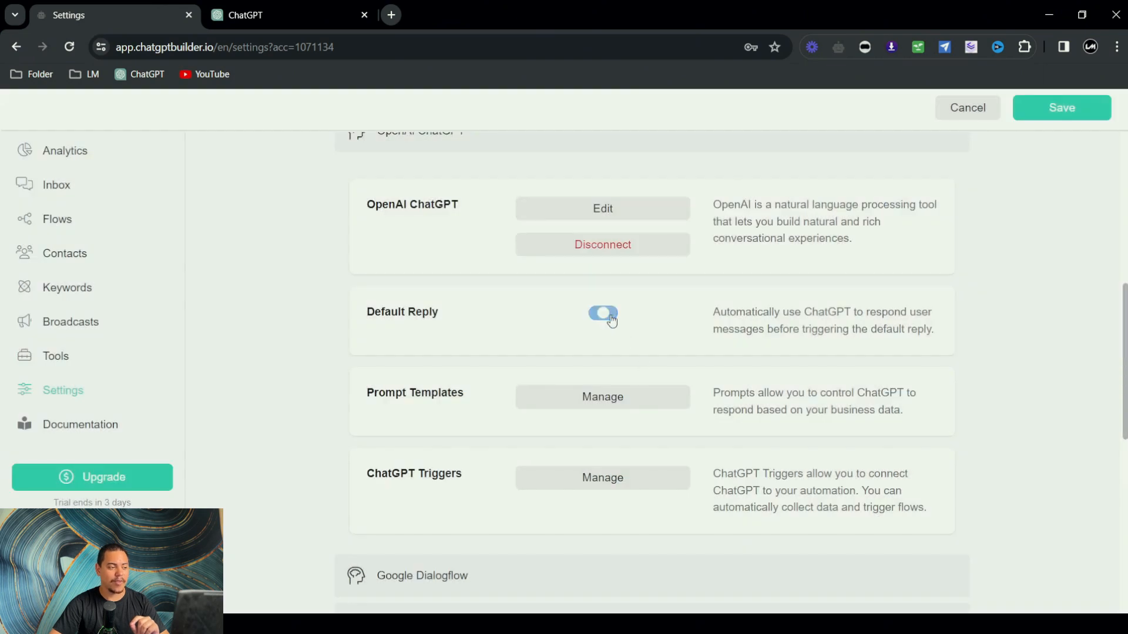
left_click(1063, 110)
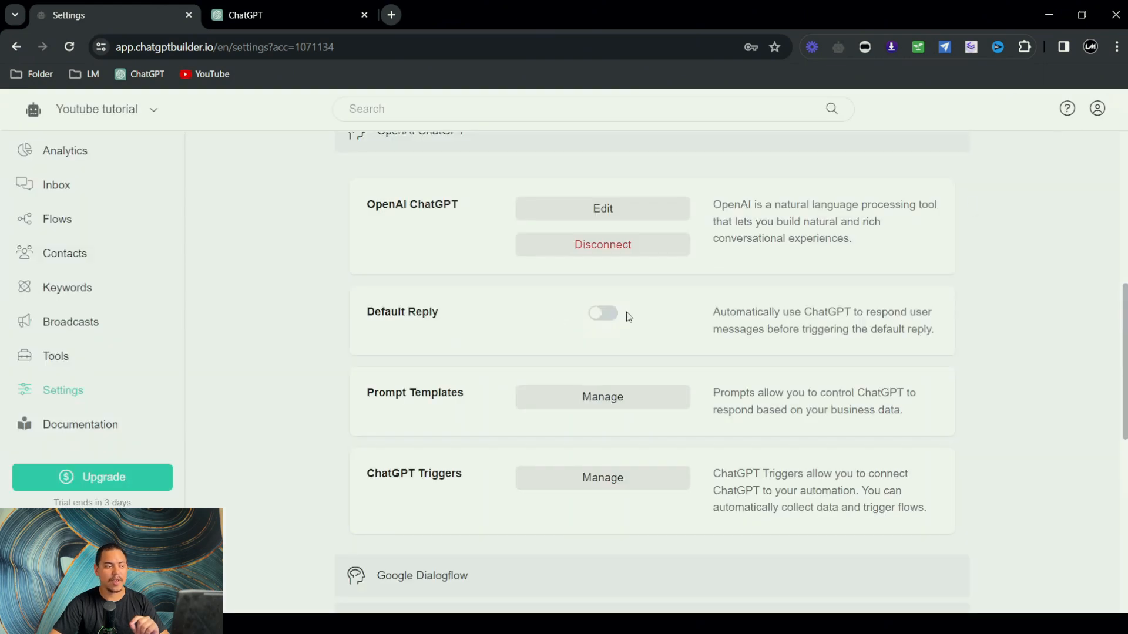
Step: Compare the general Default Reply setting with the Default Reply option of the OpenAI ChatGPT integration
scroll(411, 293, "up", 10)
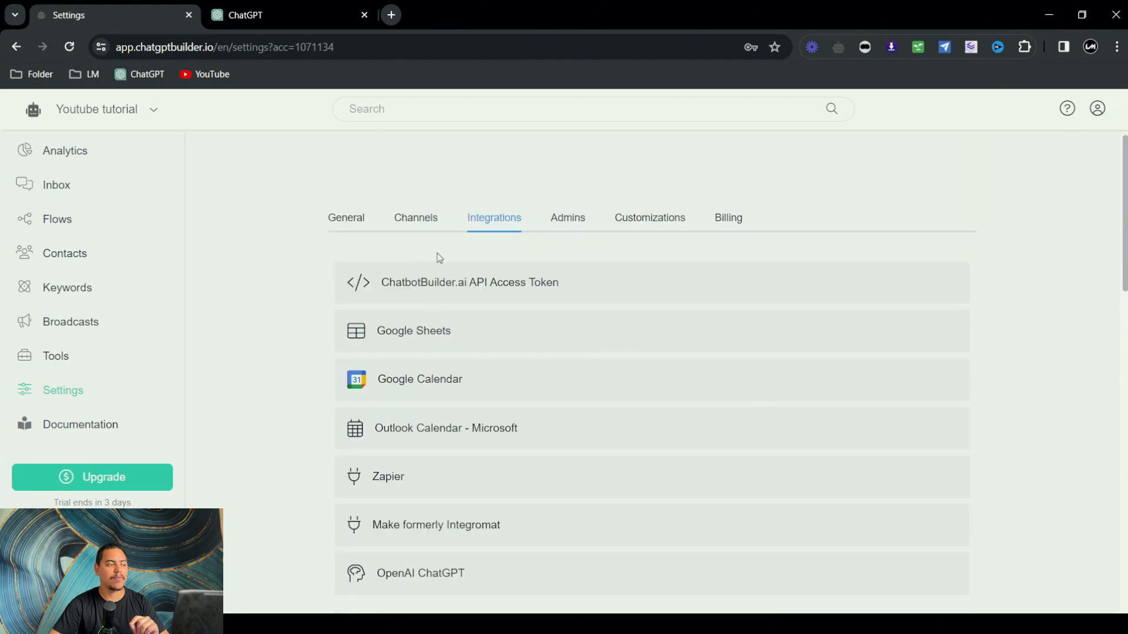
left_click(362, 220)
left_click_drag(353, 286, 423, 288)
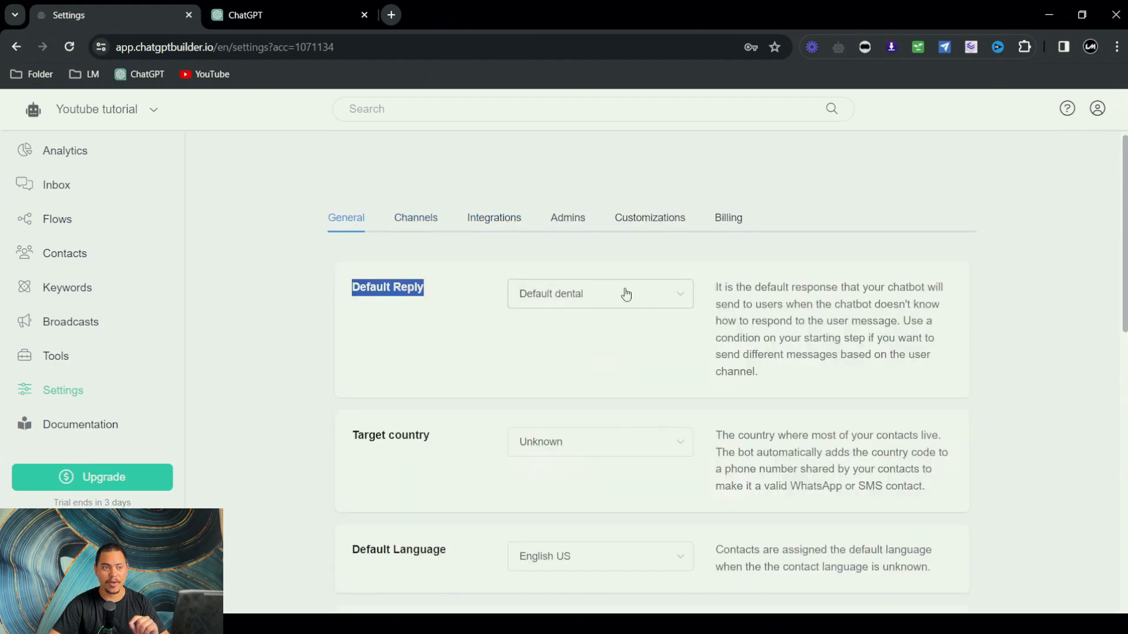
left_click(495, 225)
scroll(526, 372, "down", 7)
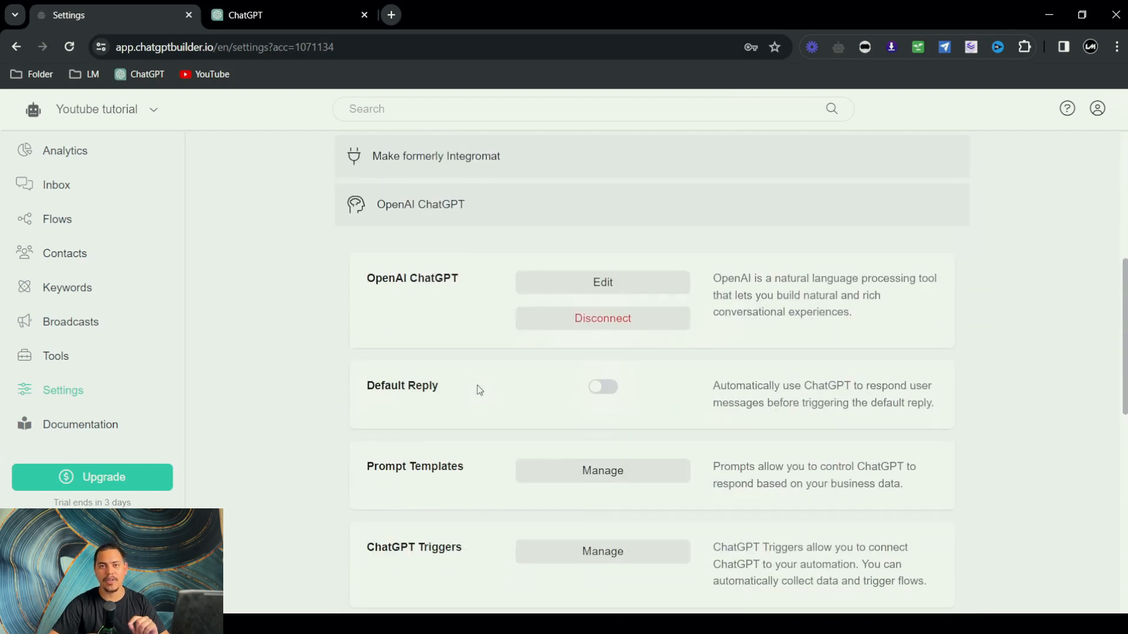
left_click_drag(368, 281, 462, 294)
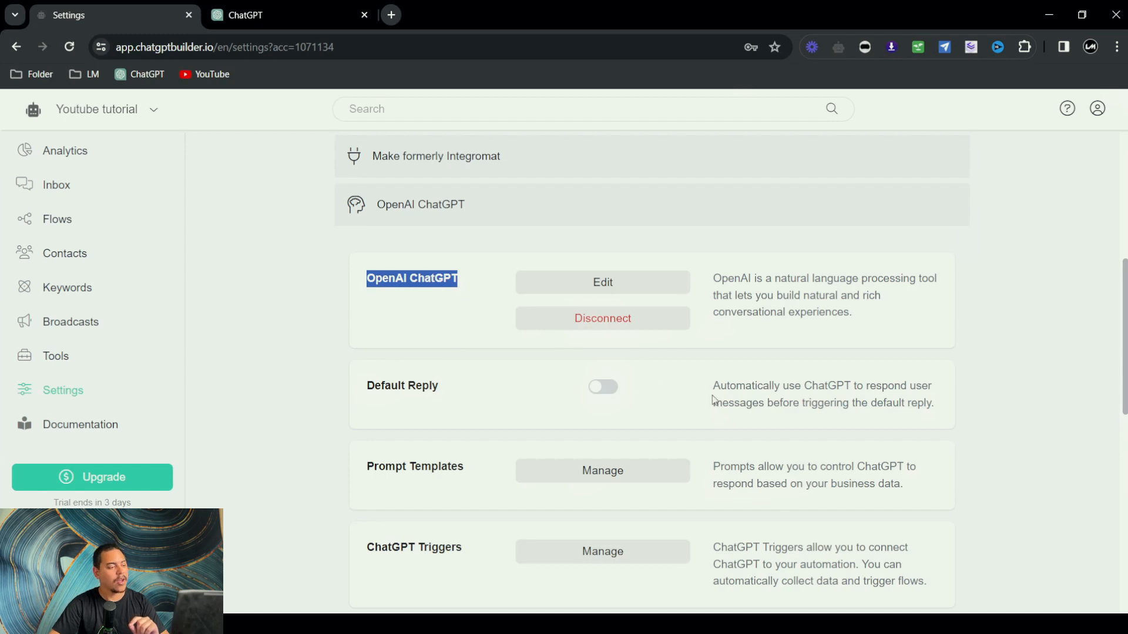
left_click(601, 390)
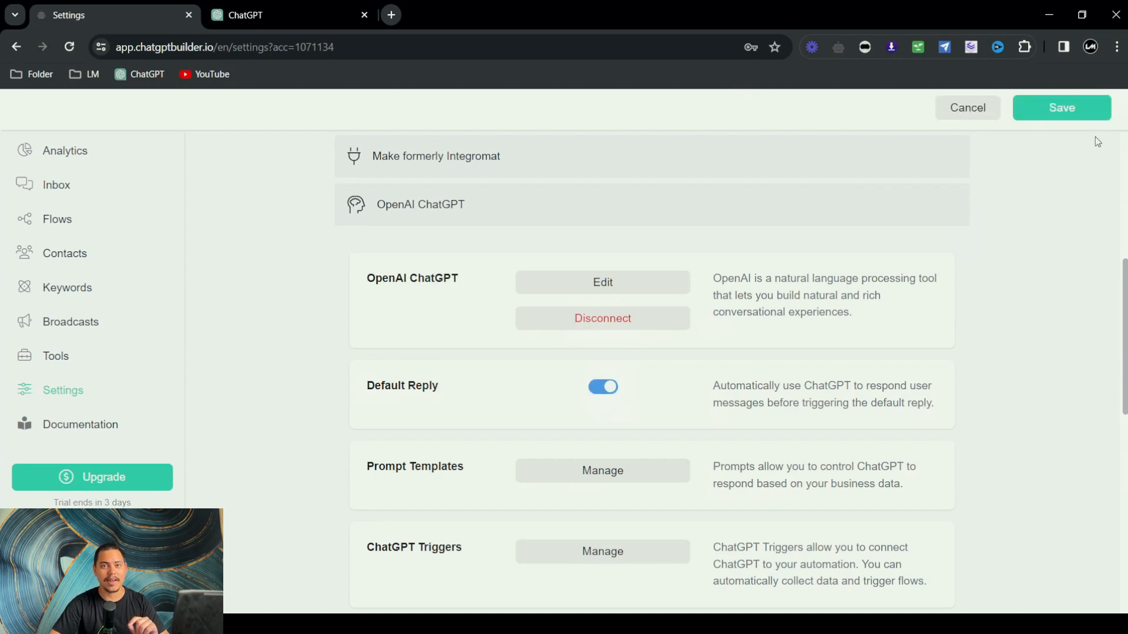
left_click(611, 389)
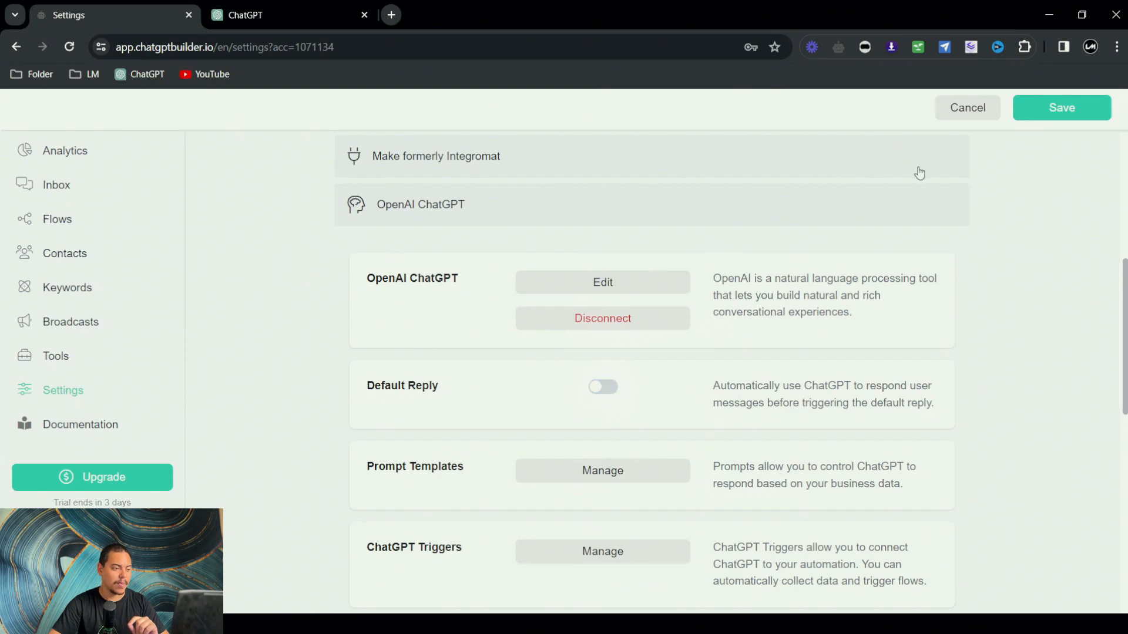
left_click(1048, 117)
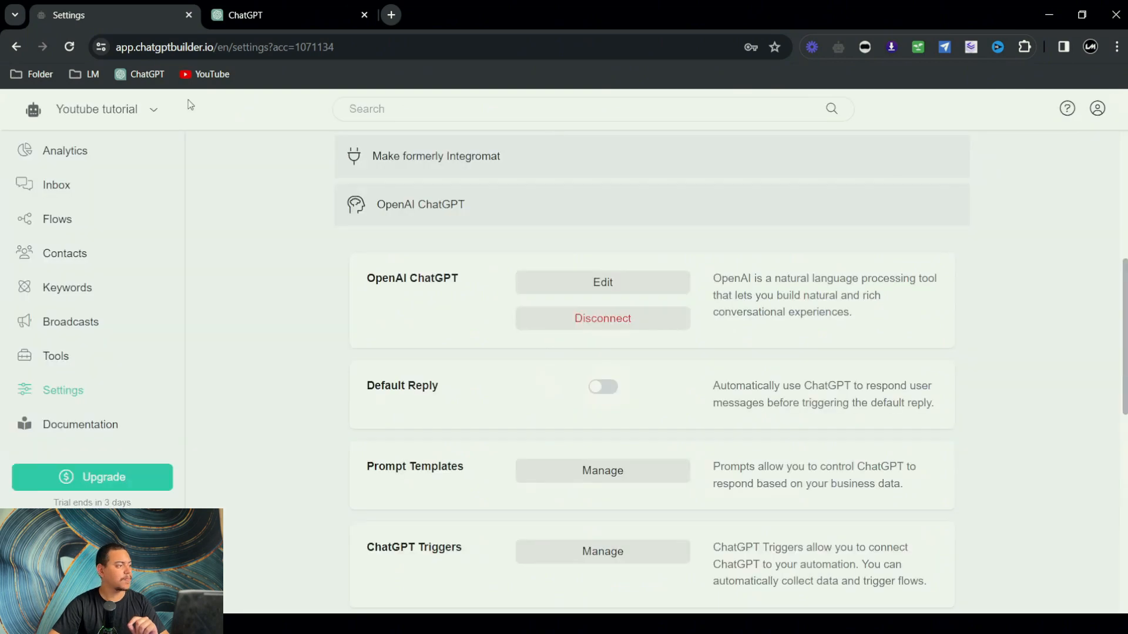
Step: Open the Welcome flow and preview it in the Webchat channel
left_click(60, 219)
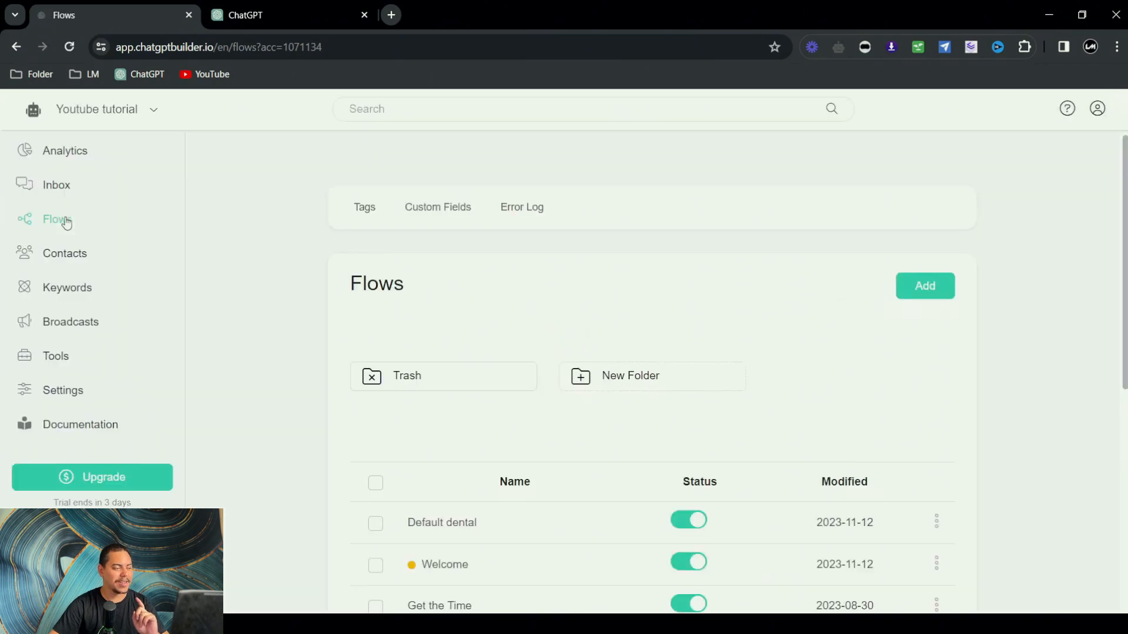
scroll(587, 364, "down", 2)
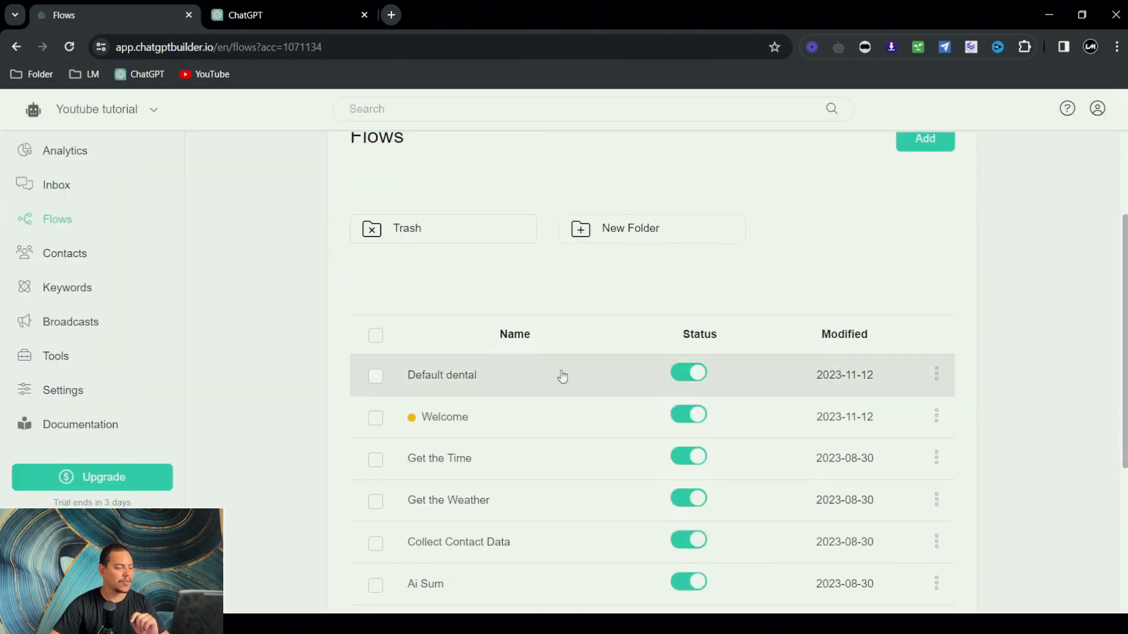
left_click(526, 421)
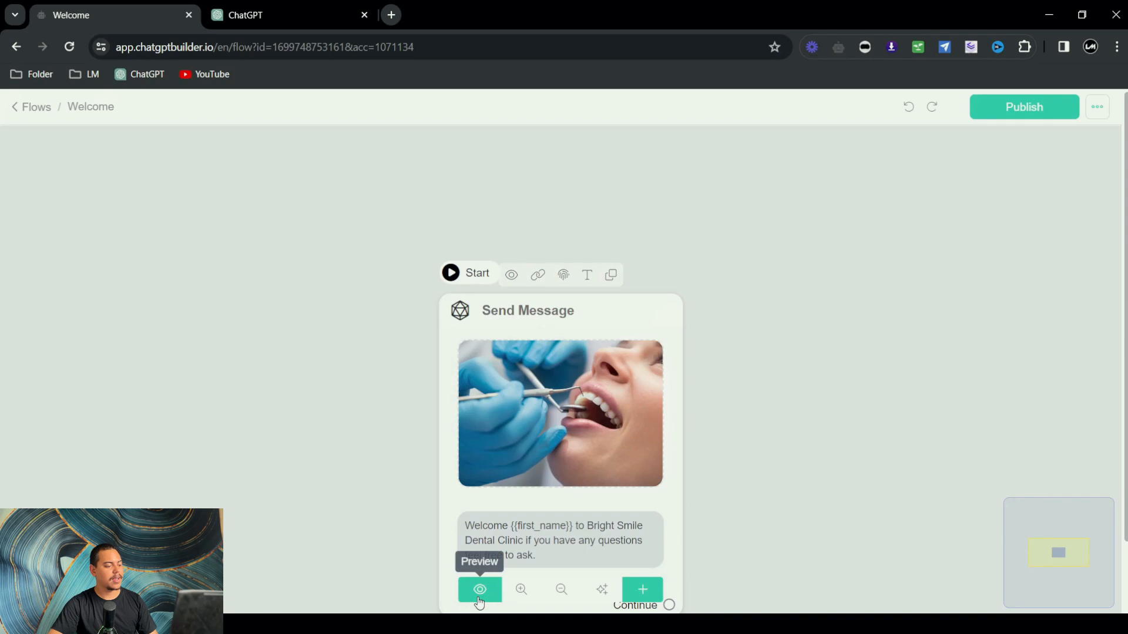
left_click(485, 589)
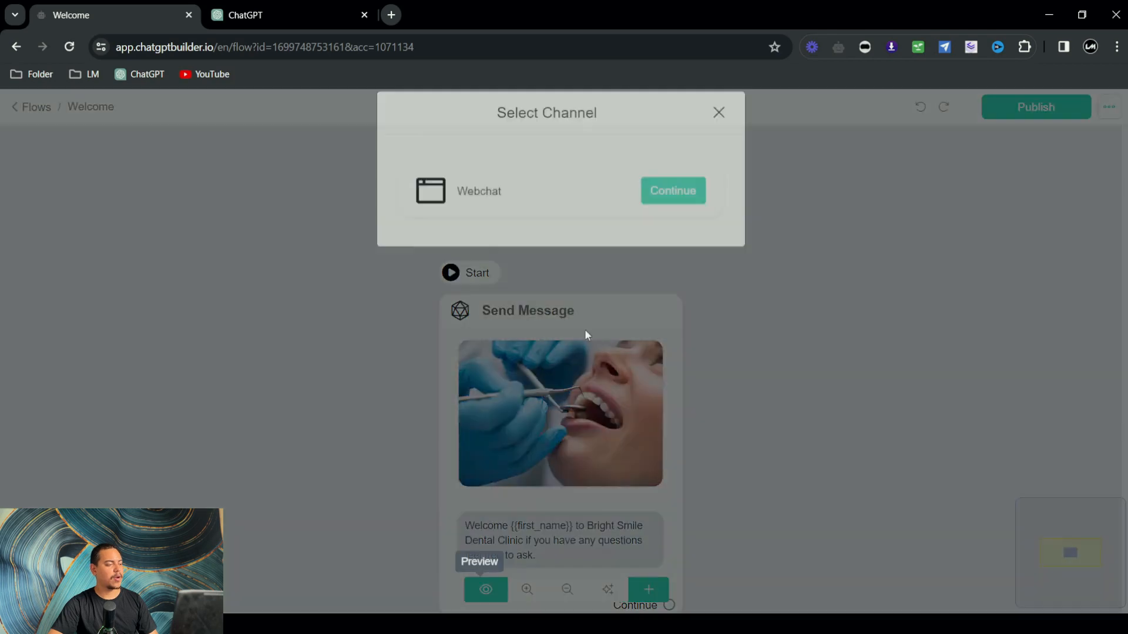
left_click(655, 198)
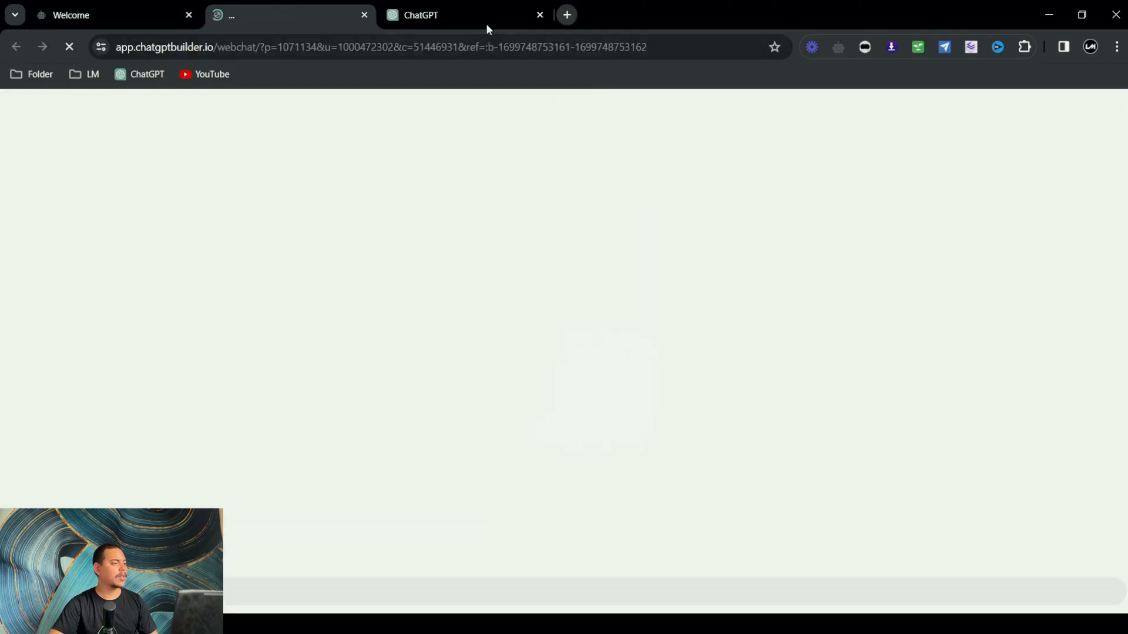
left_click(486, 25)
left_click(235, 13)
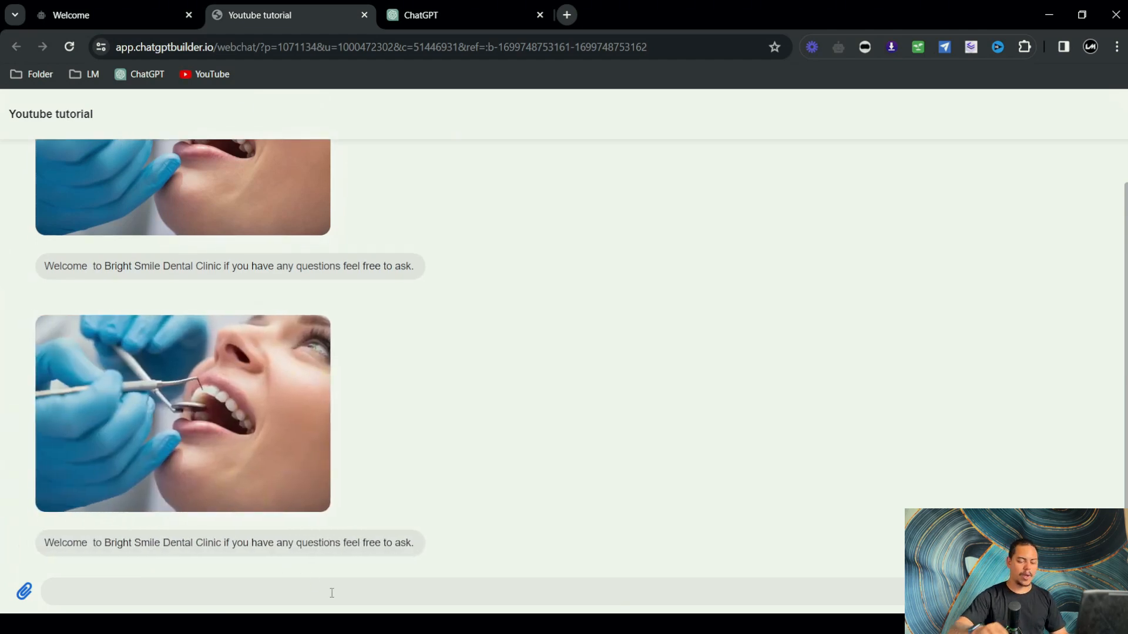
Step: Ask the chatbot "what is this business about ?" in the webchat preview
type("wha ")
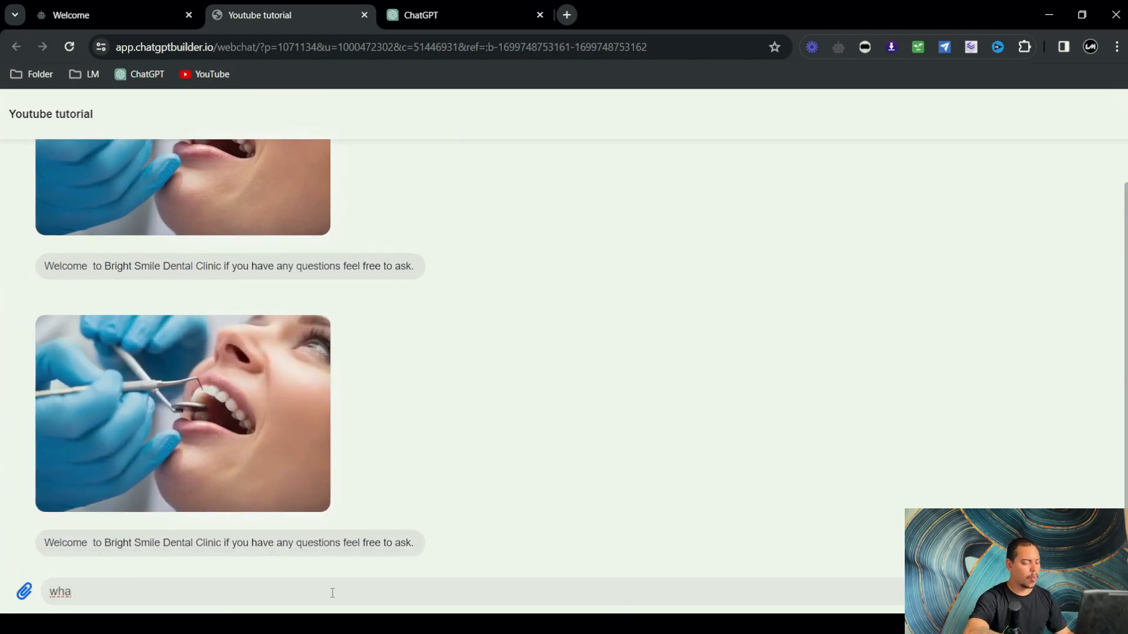
type("t is this buin")
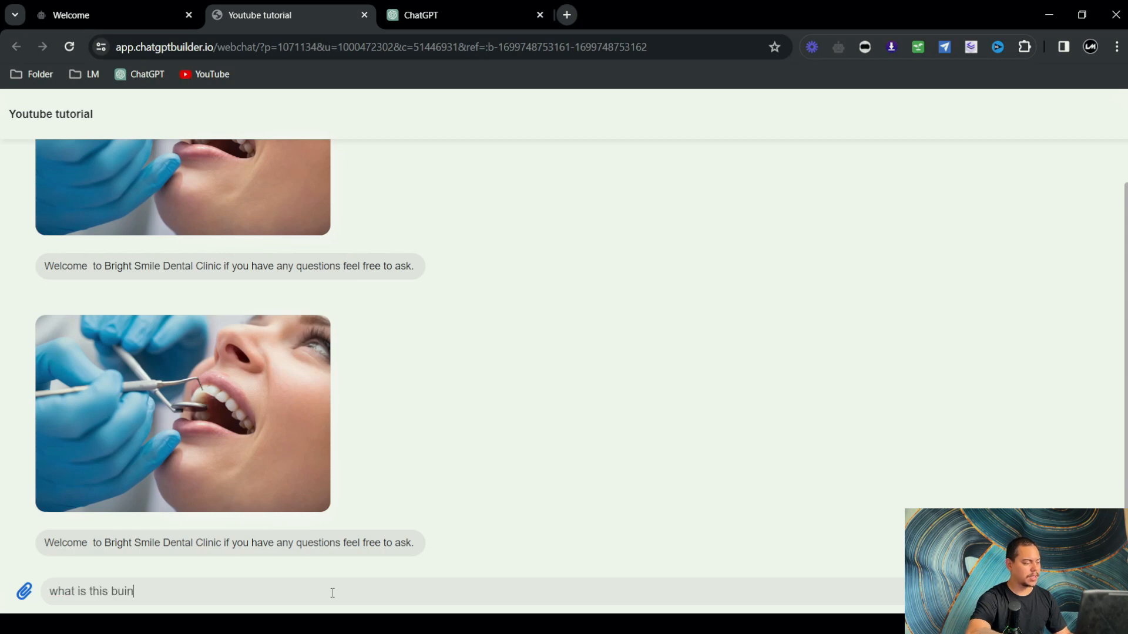
key("BackSpace")
type("siness about ")
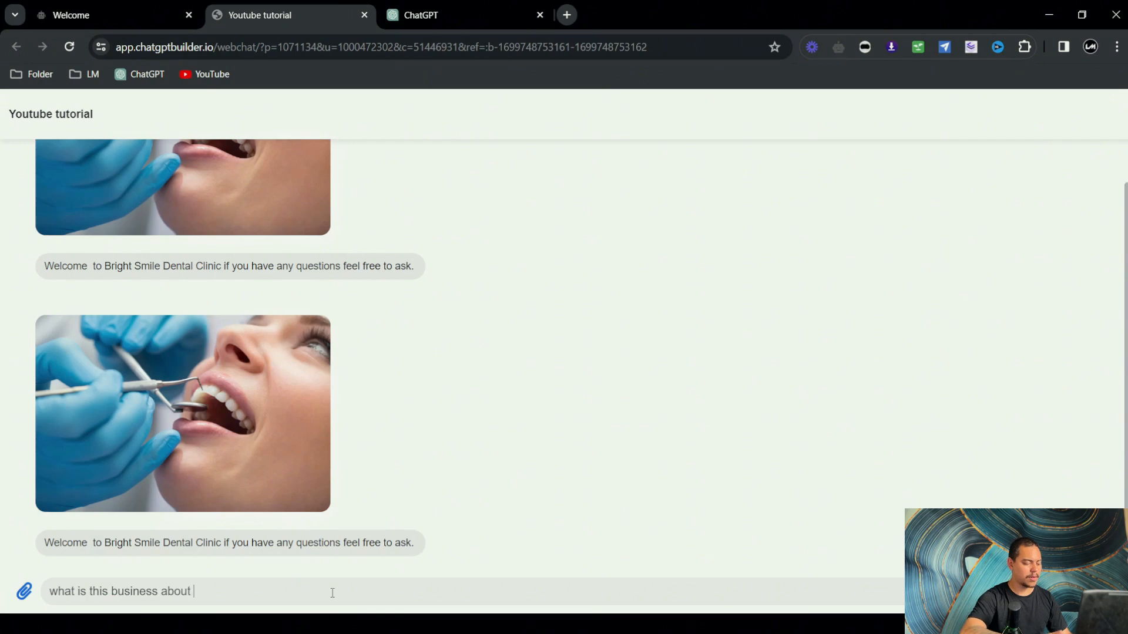
type("?")
key("Return")
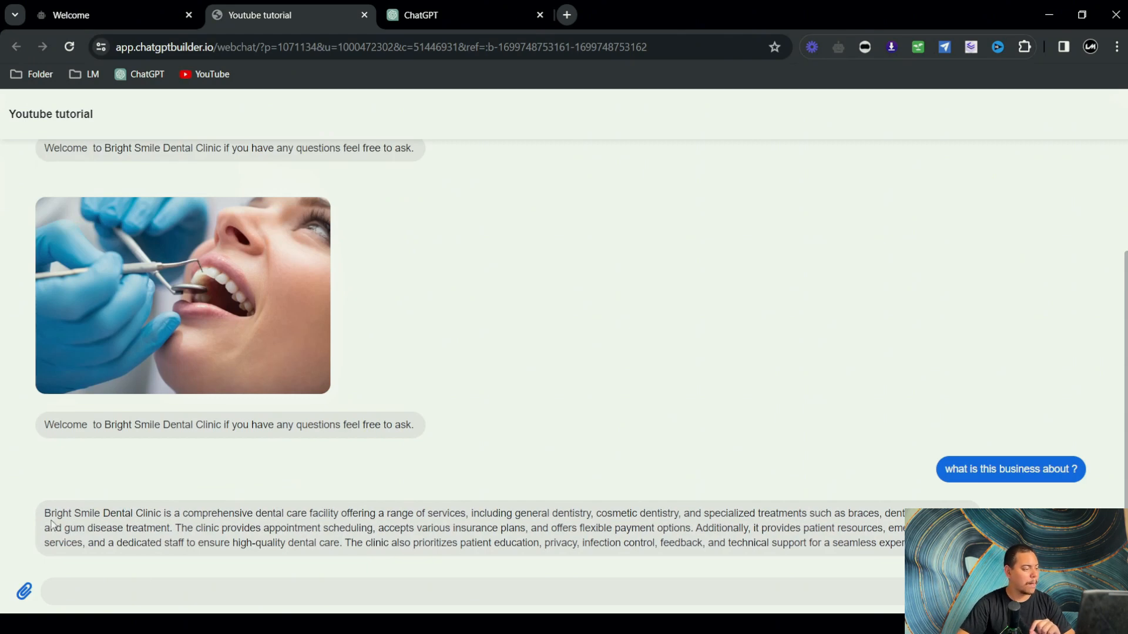
Step: Read through the chatbot's answer about the dental clinic in the webchat
left_click_drag(52, 514, 143, 514)
left_click(154, 513)
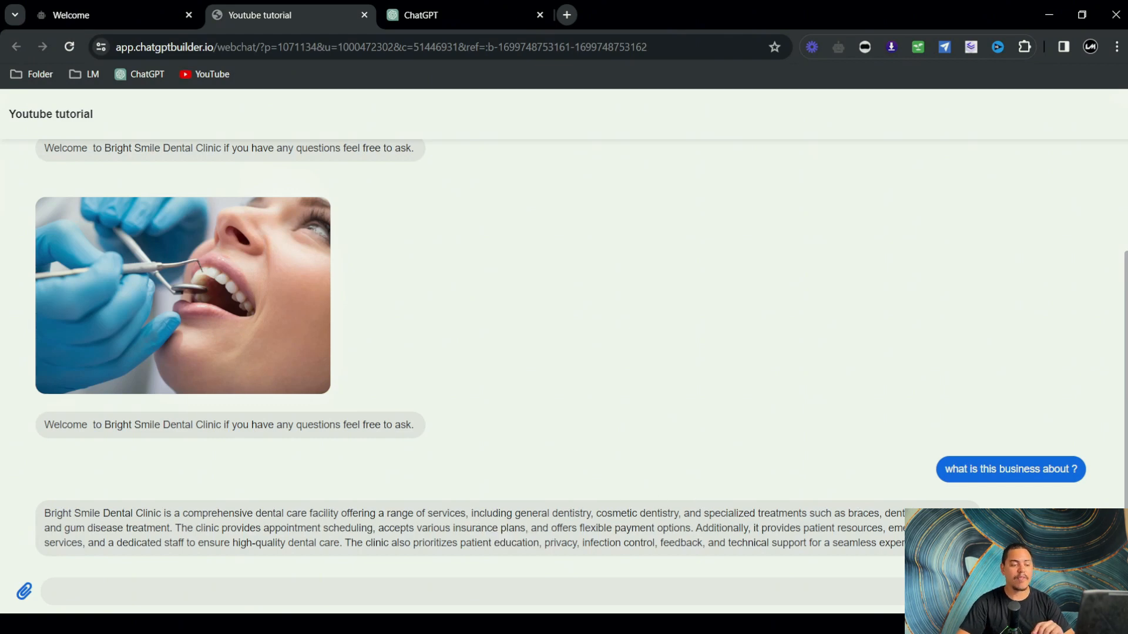
left_click_drag(940, 545, 47, 524)
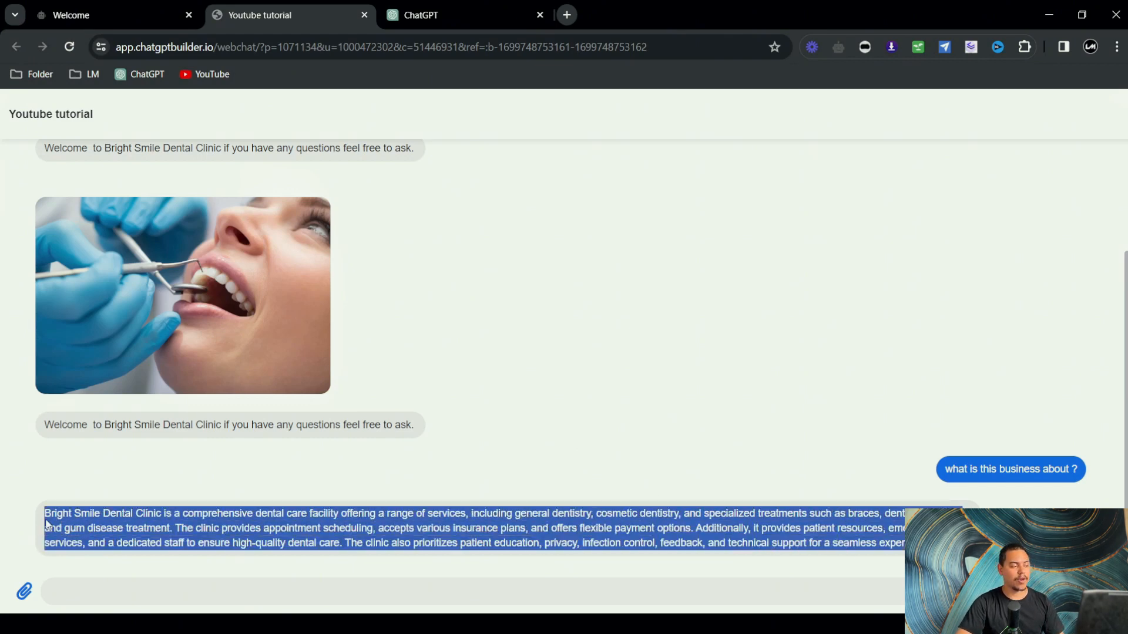
left_click(370, 467)
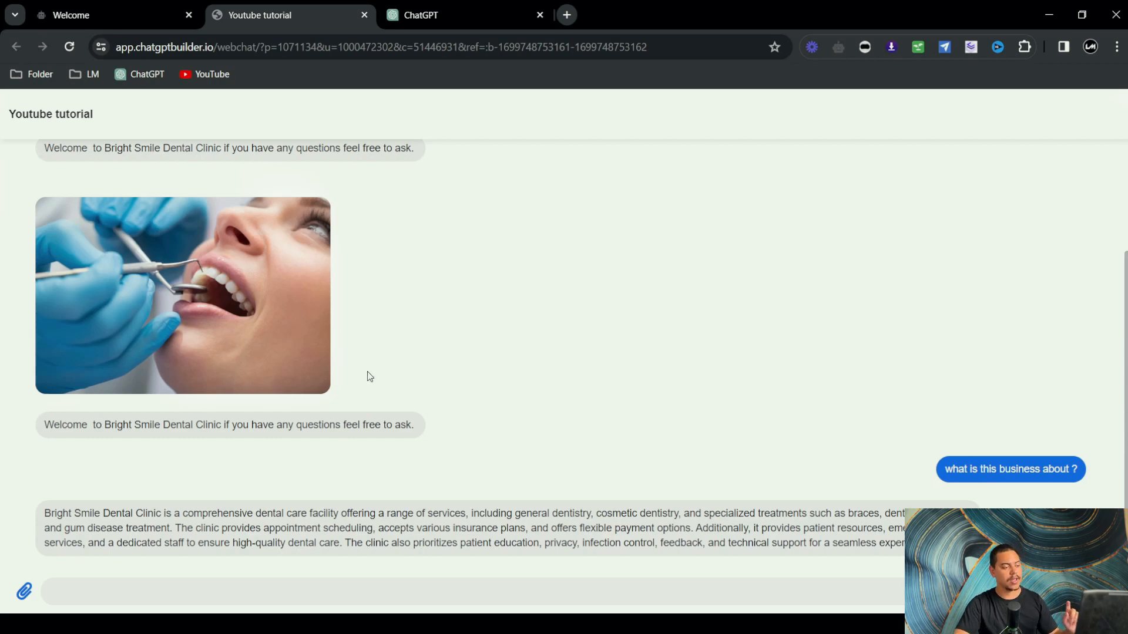
left_click_drag(940, 544, 48, 510)
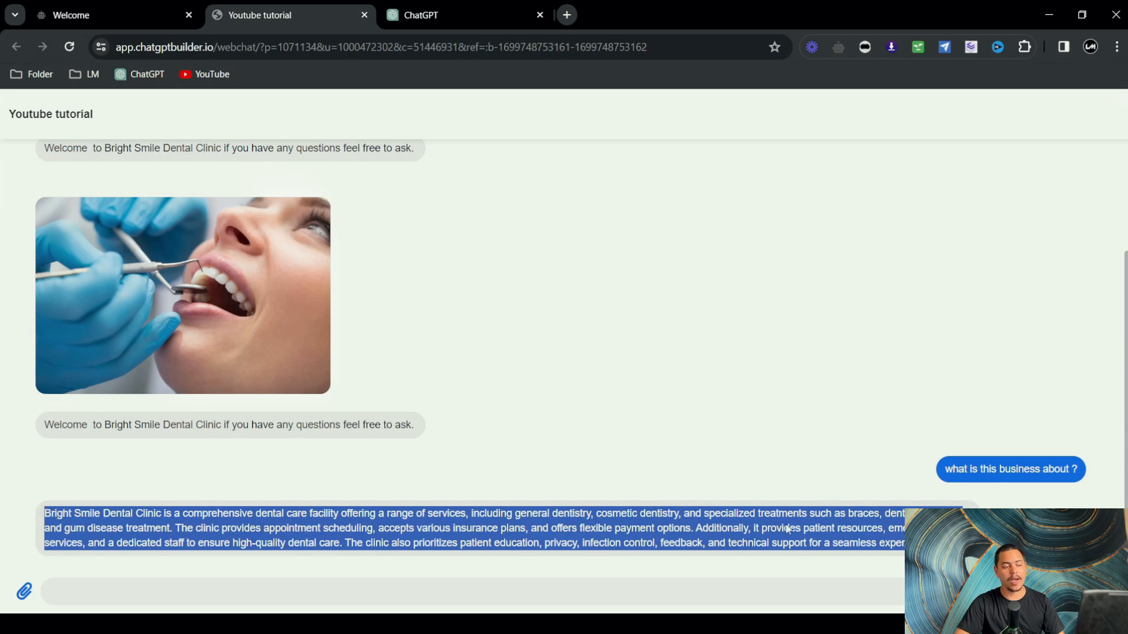
left_click(826, 547)
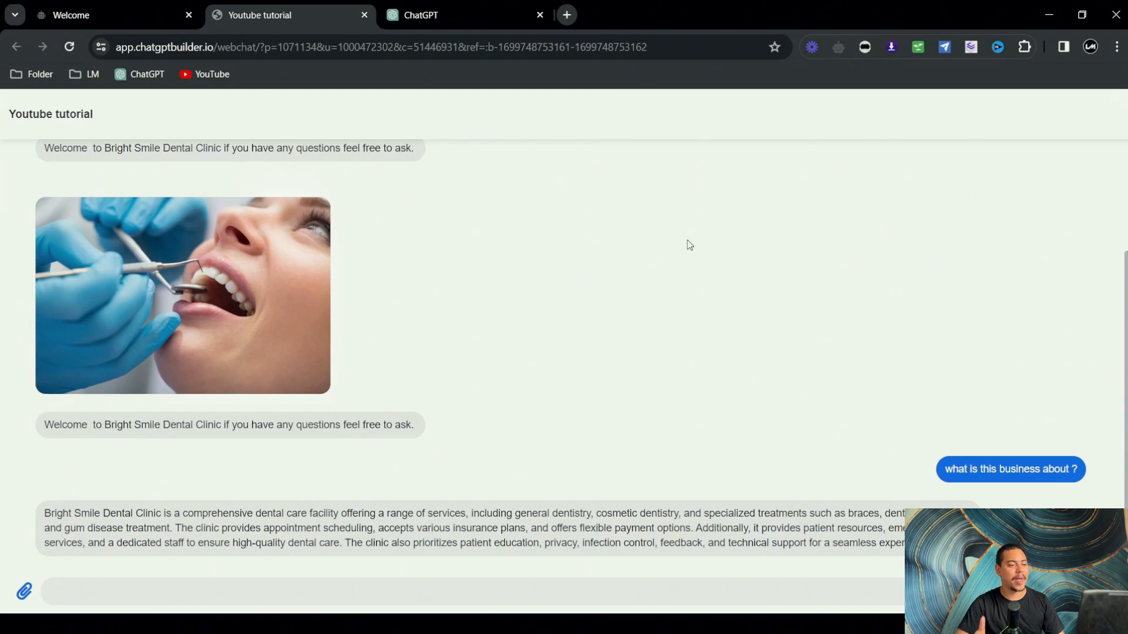
Step: Return from the Welcome flow to the Flows overview and check the Error Log for recorded errors
left_click(122, 12)
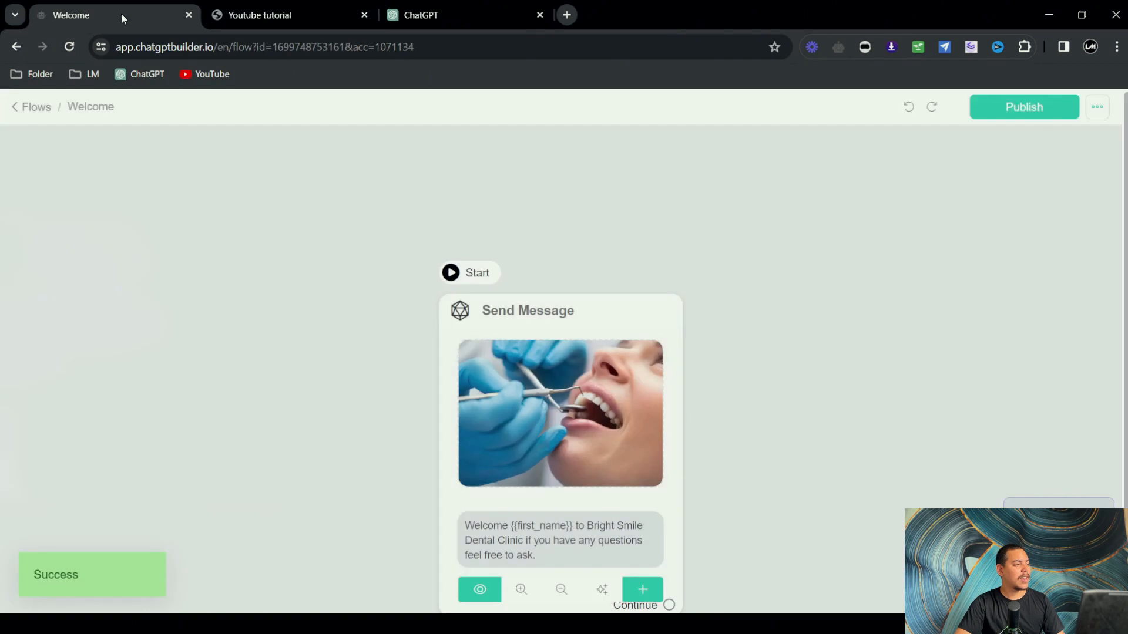
left_click(25, 108)
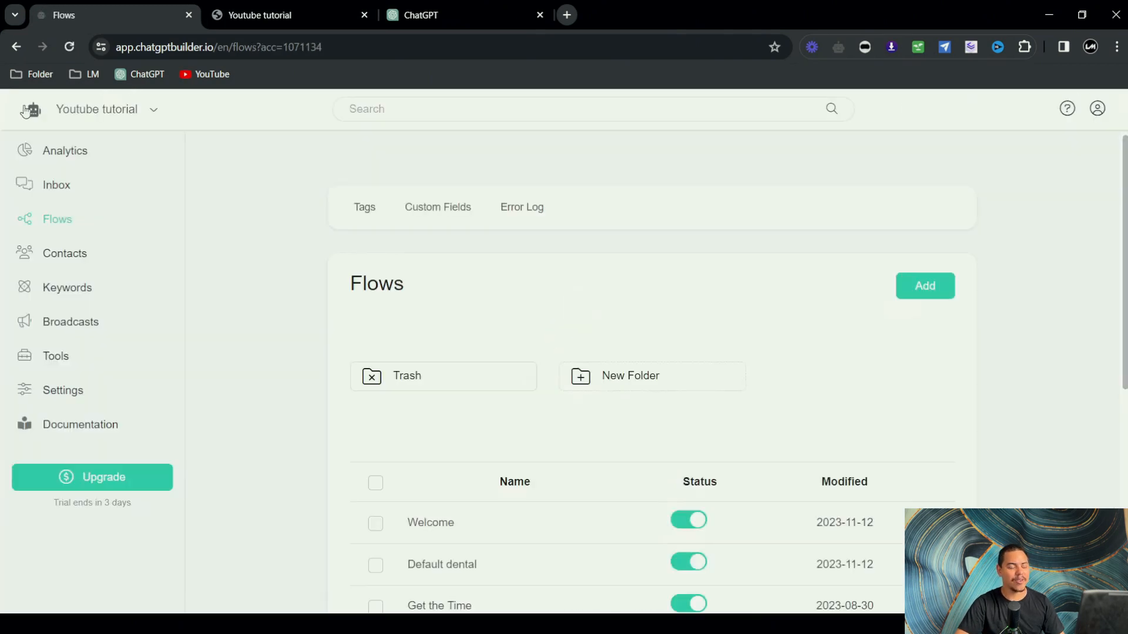
scroll(557, 267, "down", 1)
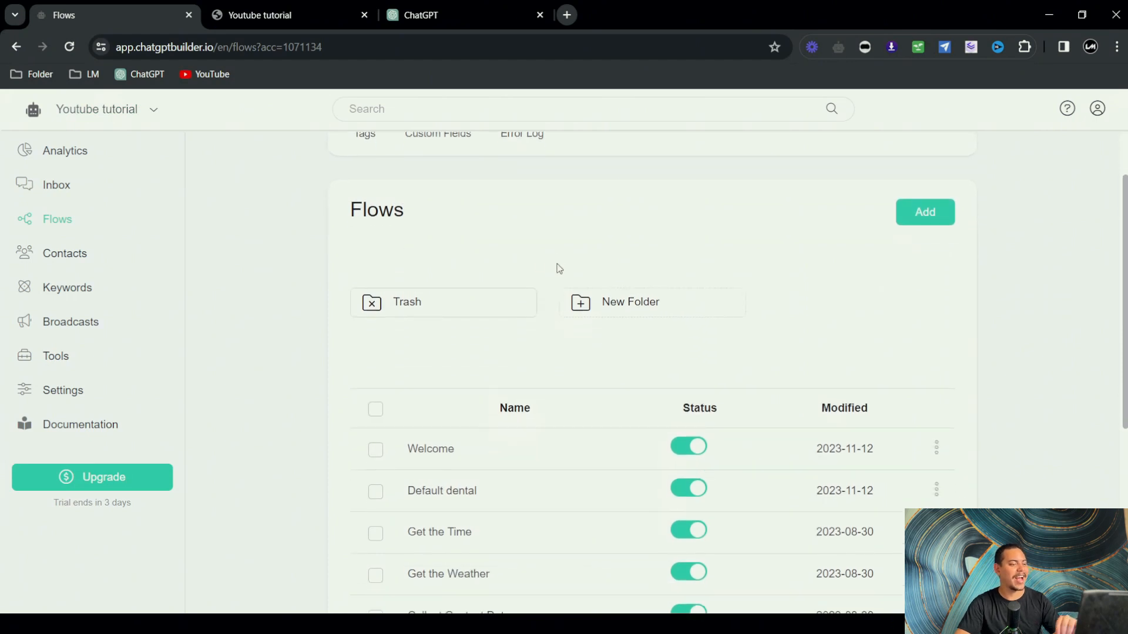
scroll(560, 269, "up", 1)
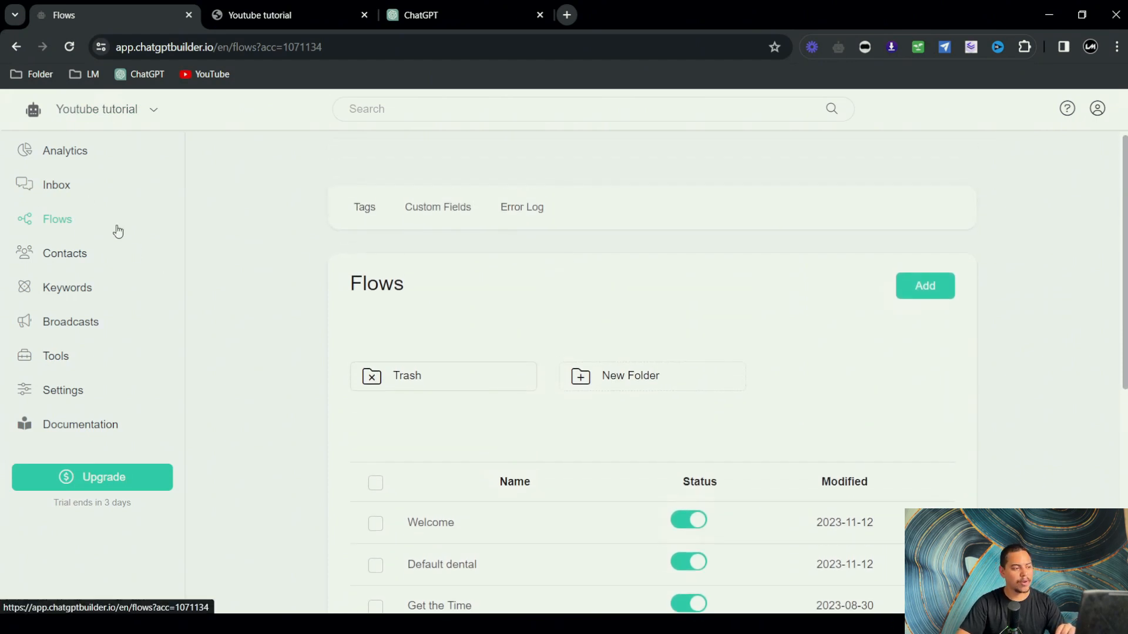
left_click(523, 212)
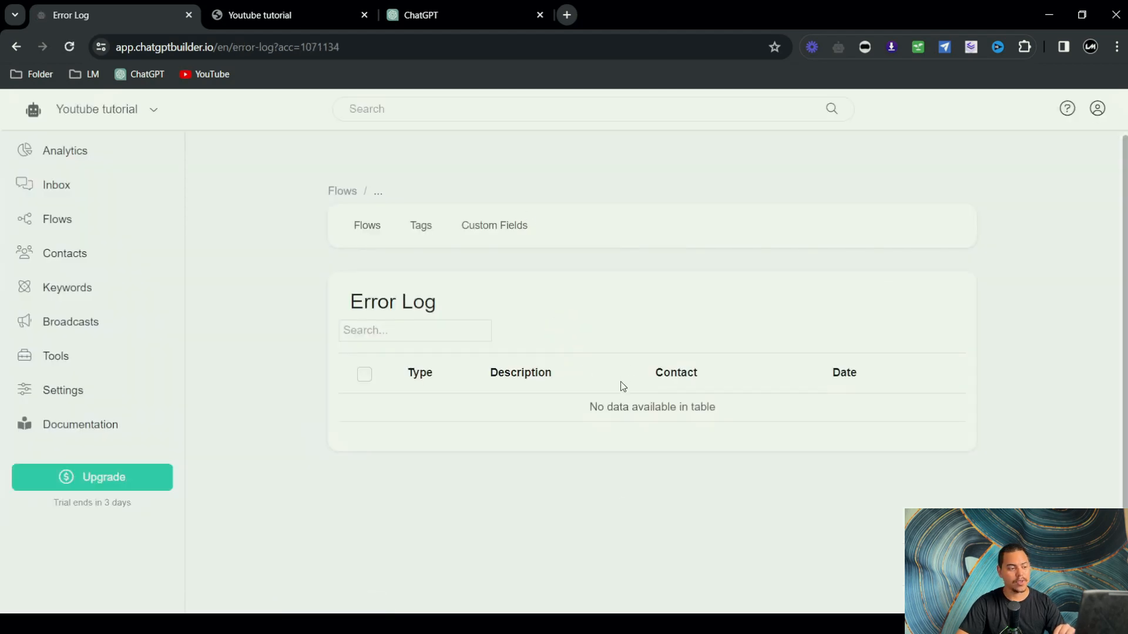
left_click_drag(570, 406, 760, 405)
left_click(689, 404)
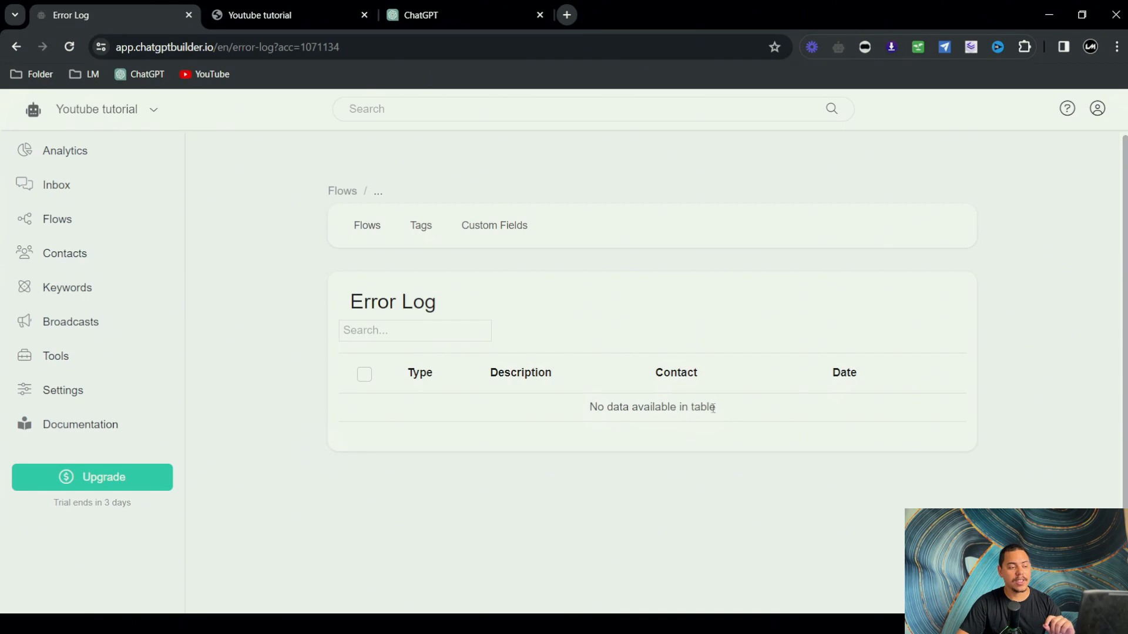
left_click_drag(716, 406, 567, 427)
left_click(609, 406)
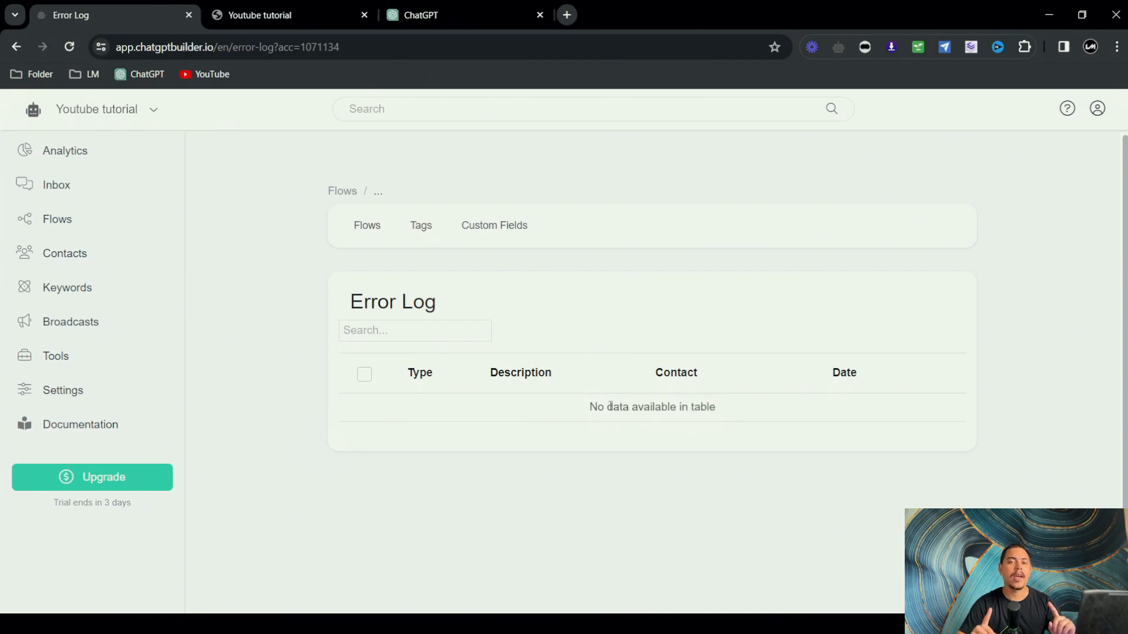